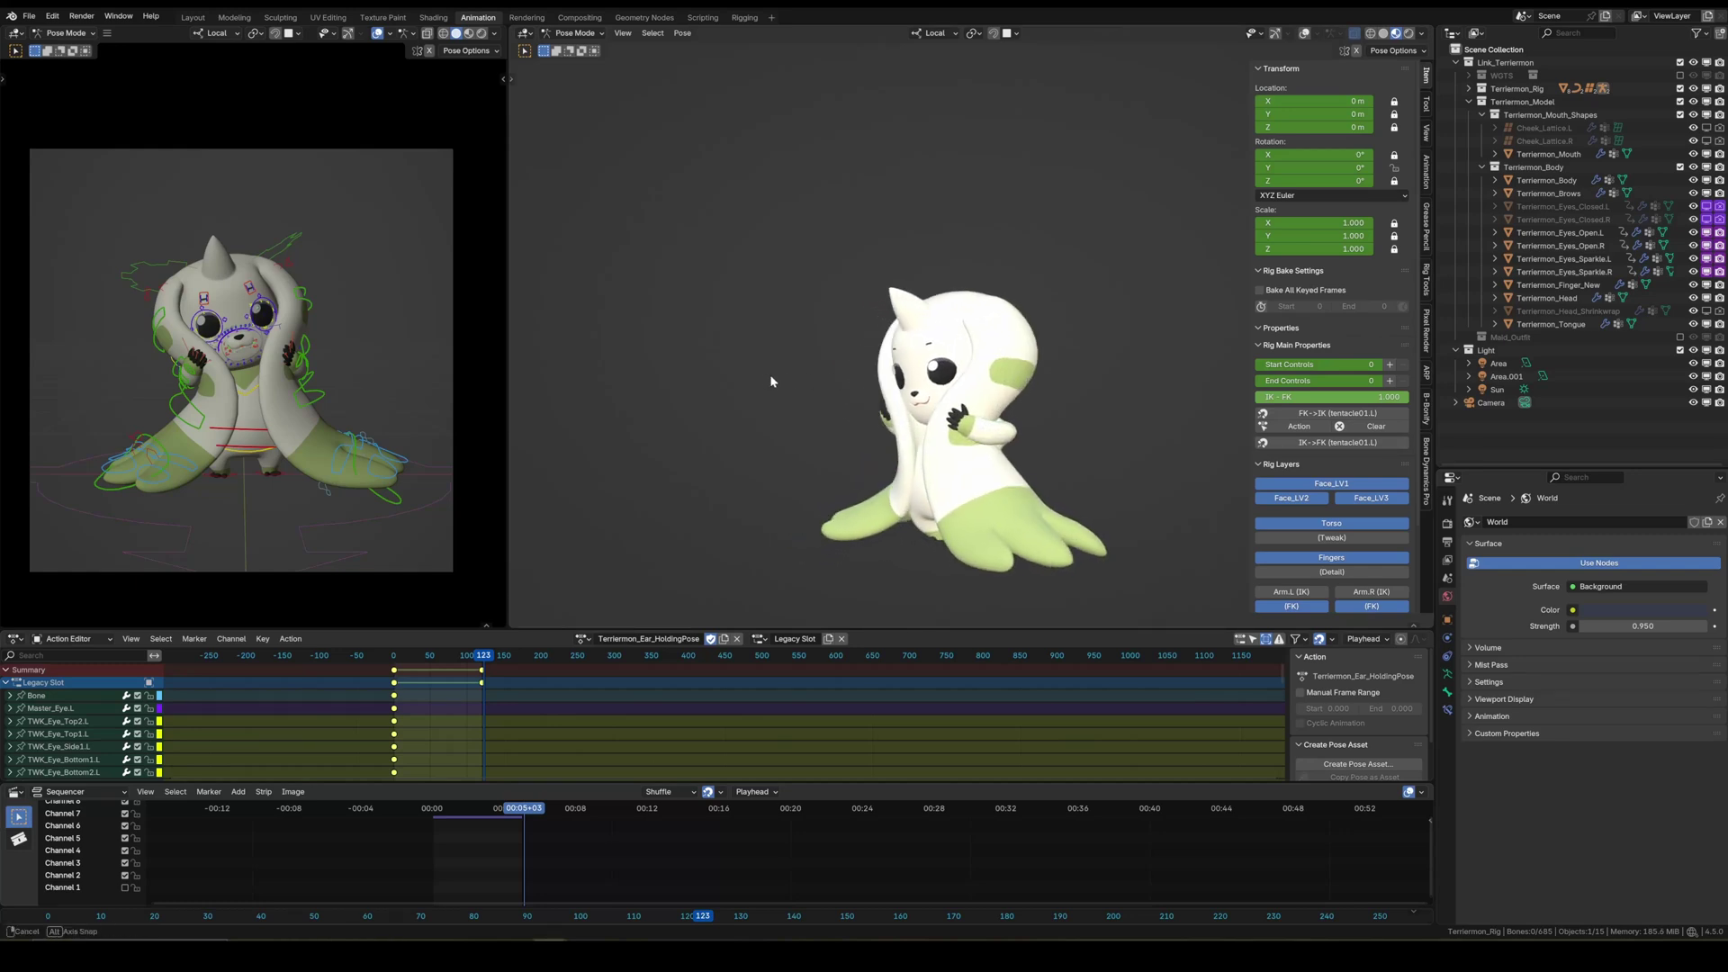
# - Scale and move the face lattice control bone on the character rig, confirming each change
pyautogui.moveTo(885, 379); pyautogui.dragTo(1310, 123, button='middle')
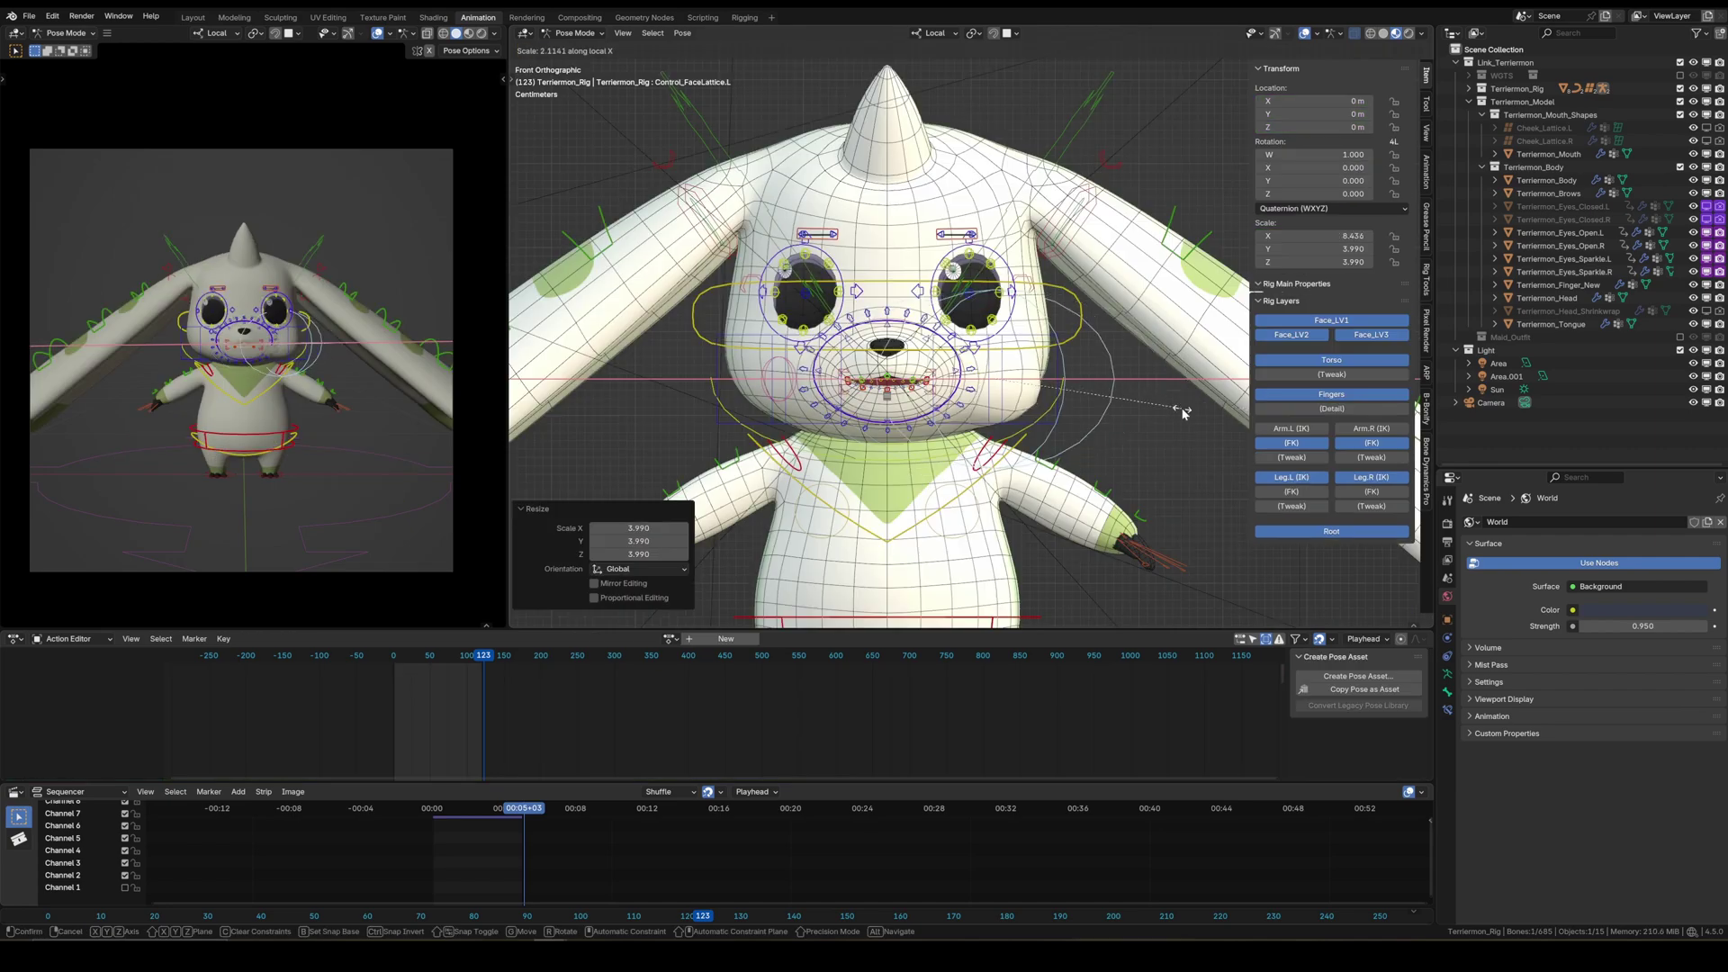
pyautogui.press('g')
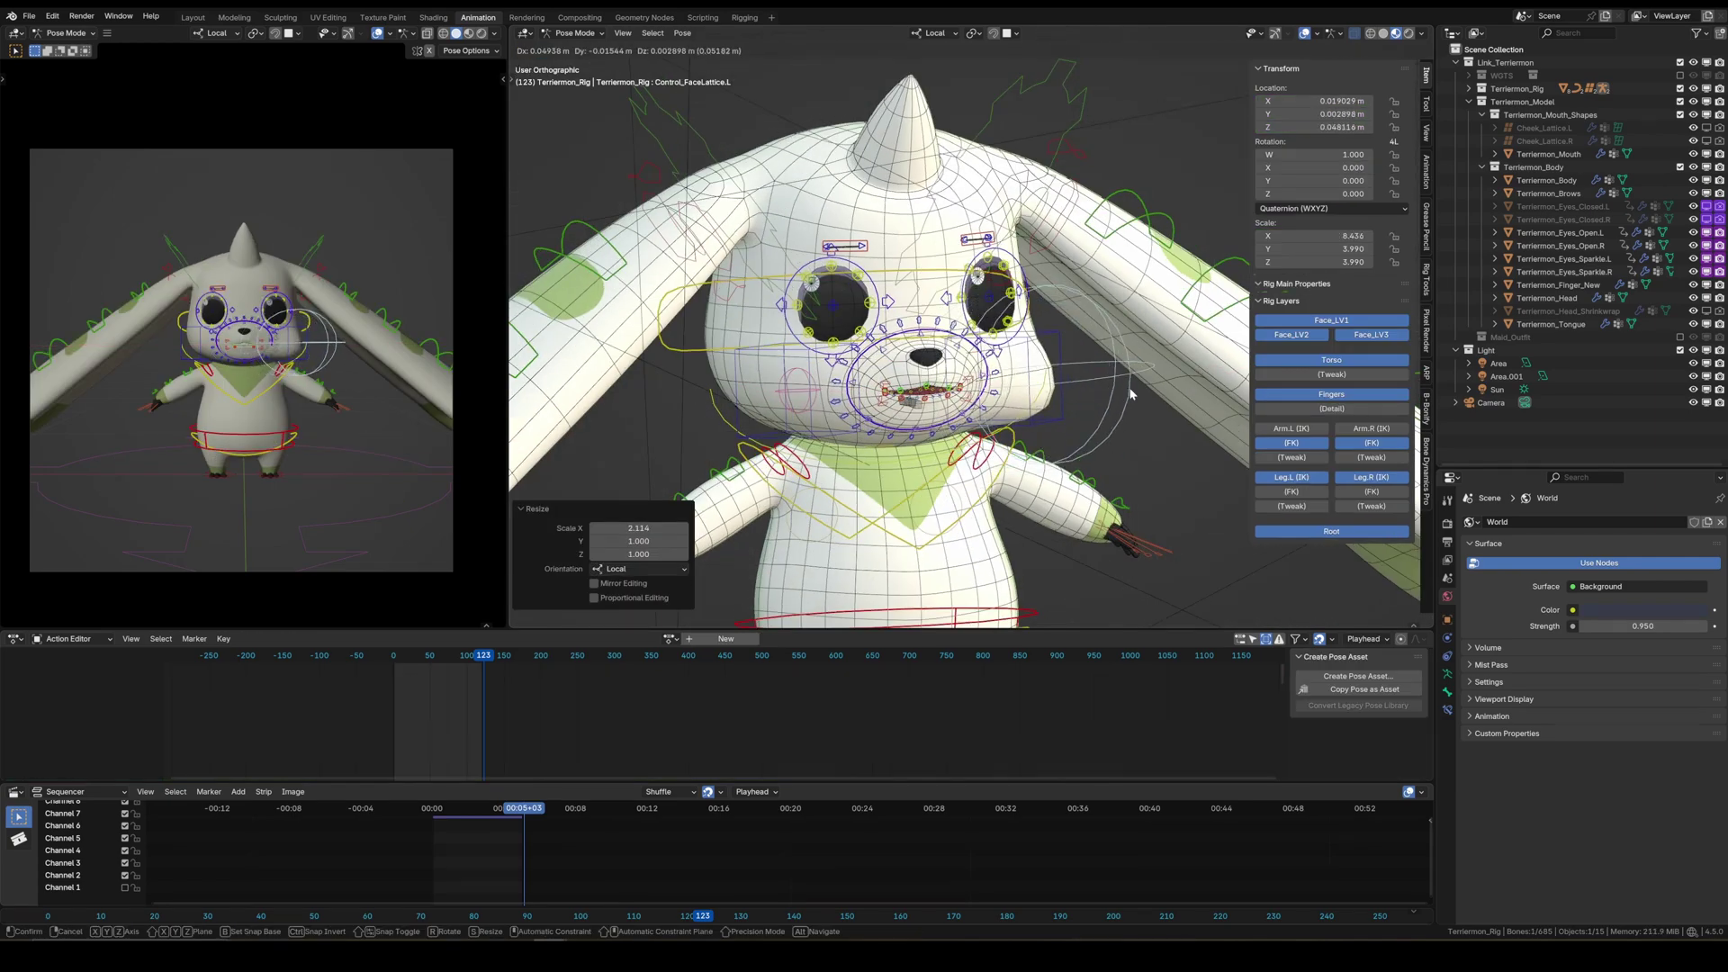
pyautogui.click(1148, 473)
pyautogui.moveTo(1148, 472); pyautogui.dragTo(1038, 385, button='middle')
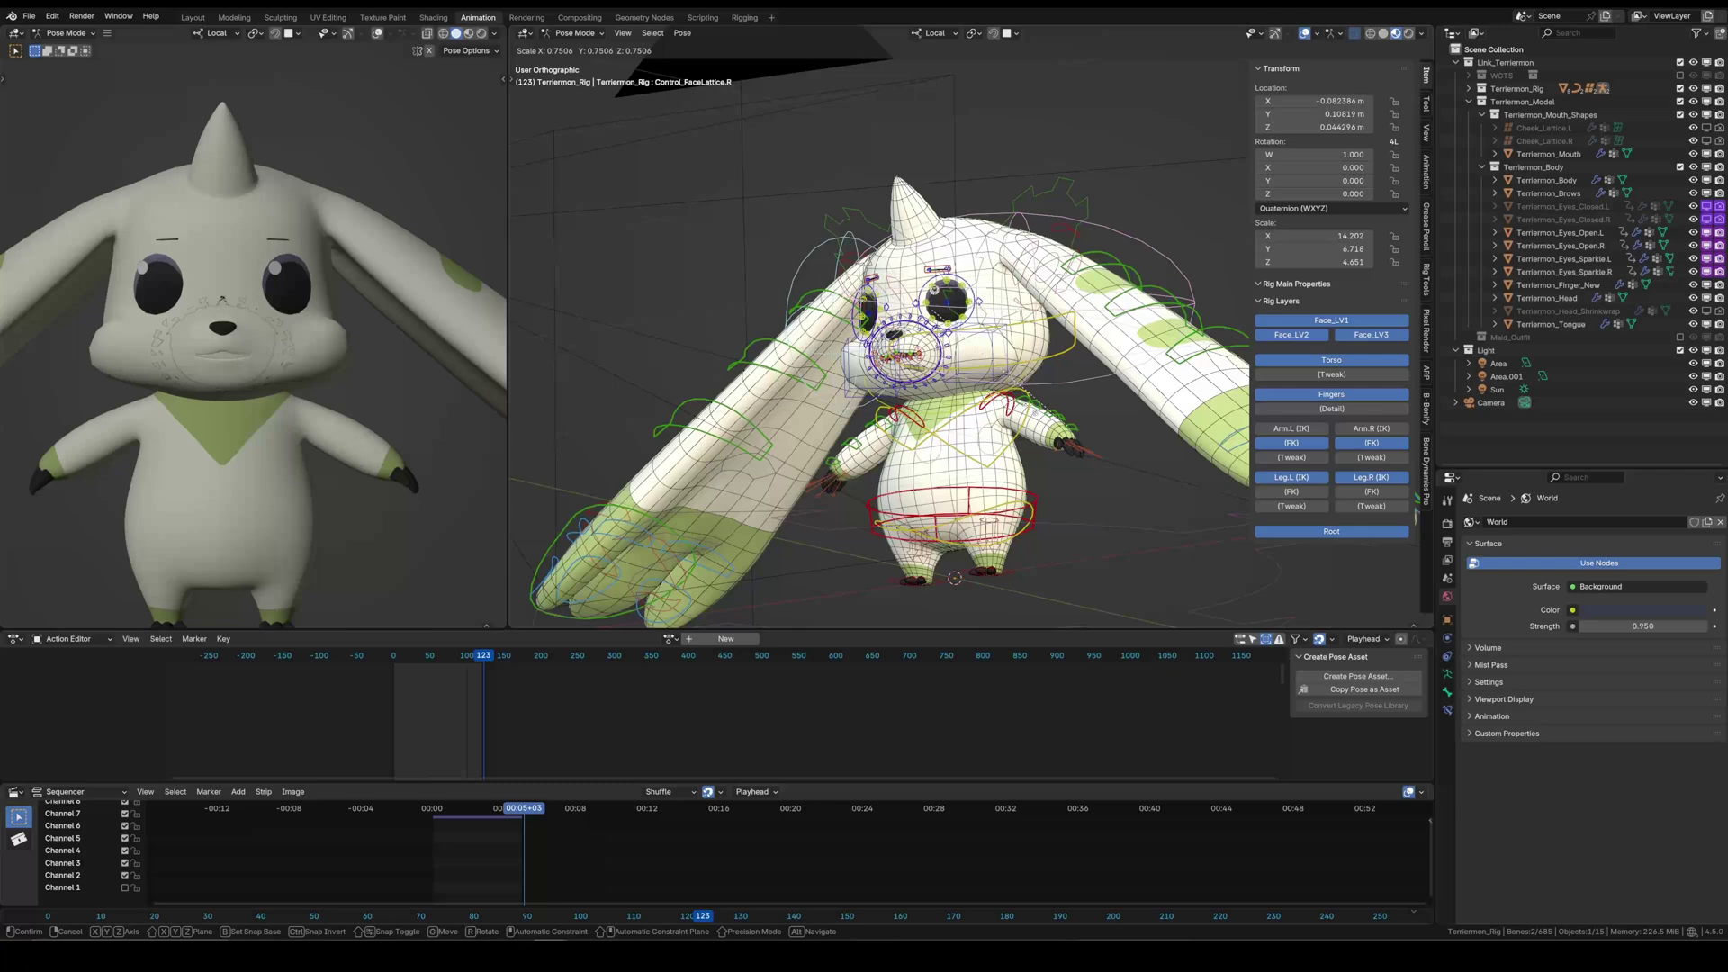
pyautogui.press('Return')
pyautogui.press('g')
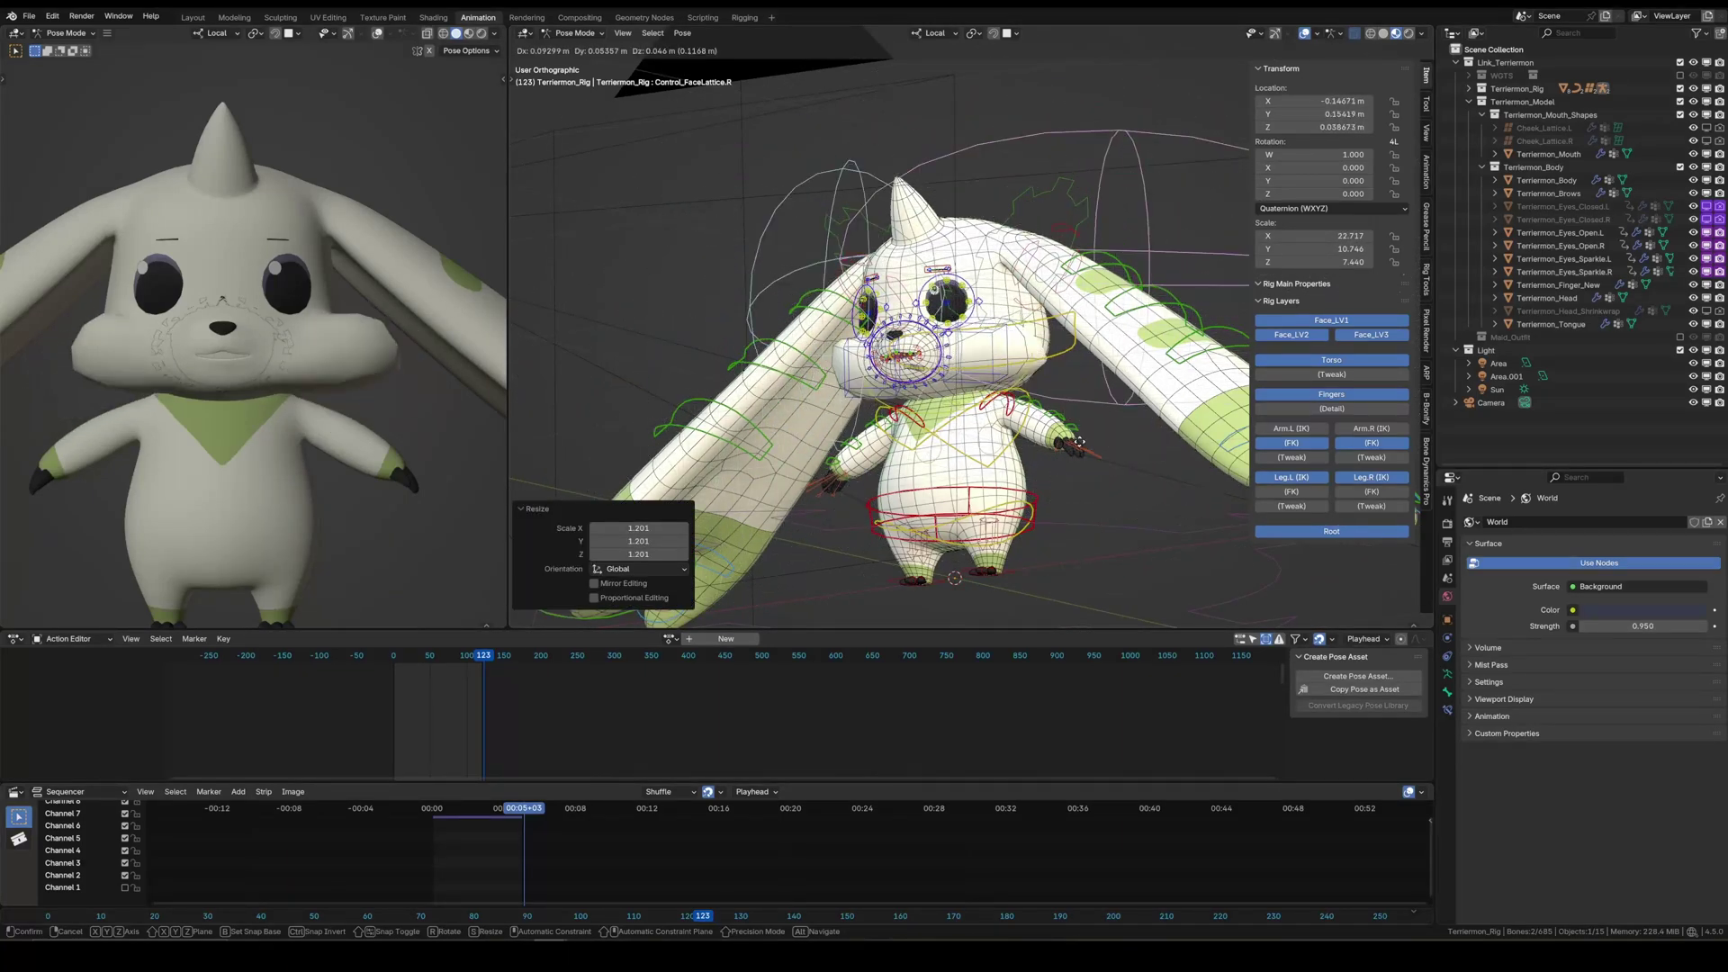
pyautogui.press('Return')
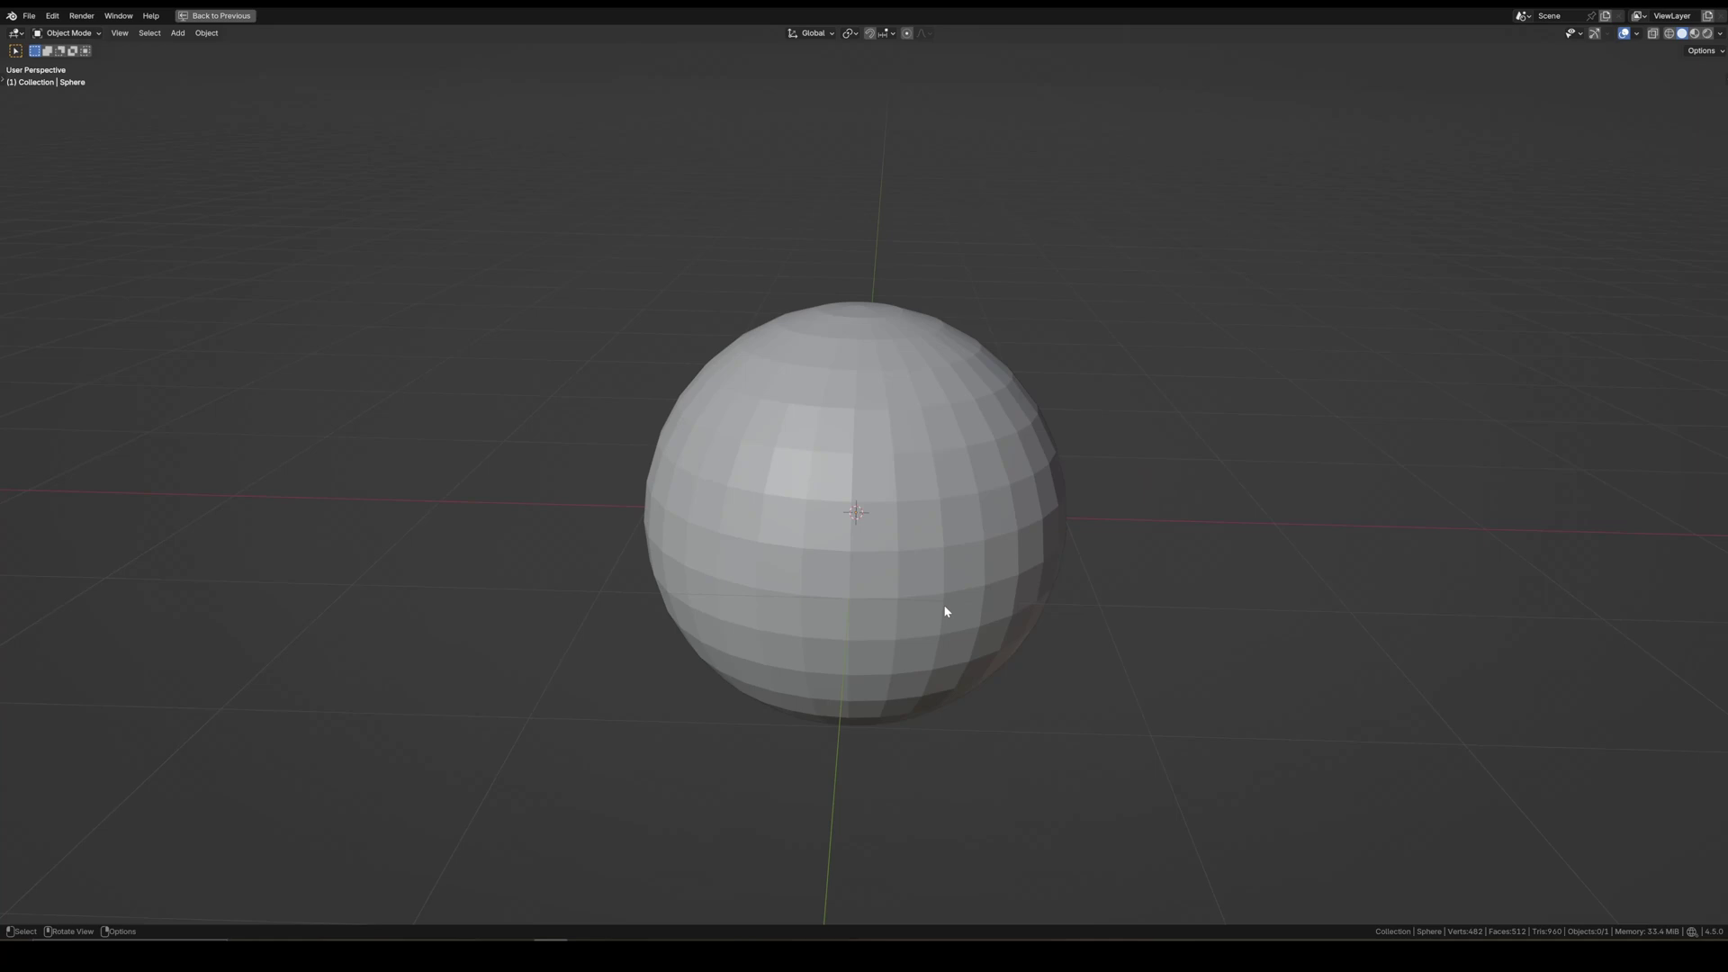
# - Add a lattice object and roughly shrink its points in edit mode without moving it
pyautogui.hotkey('shift', 'a')
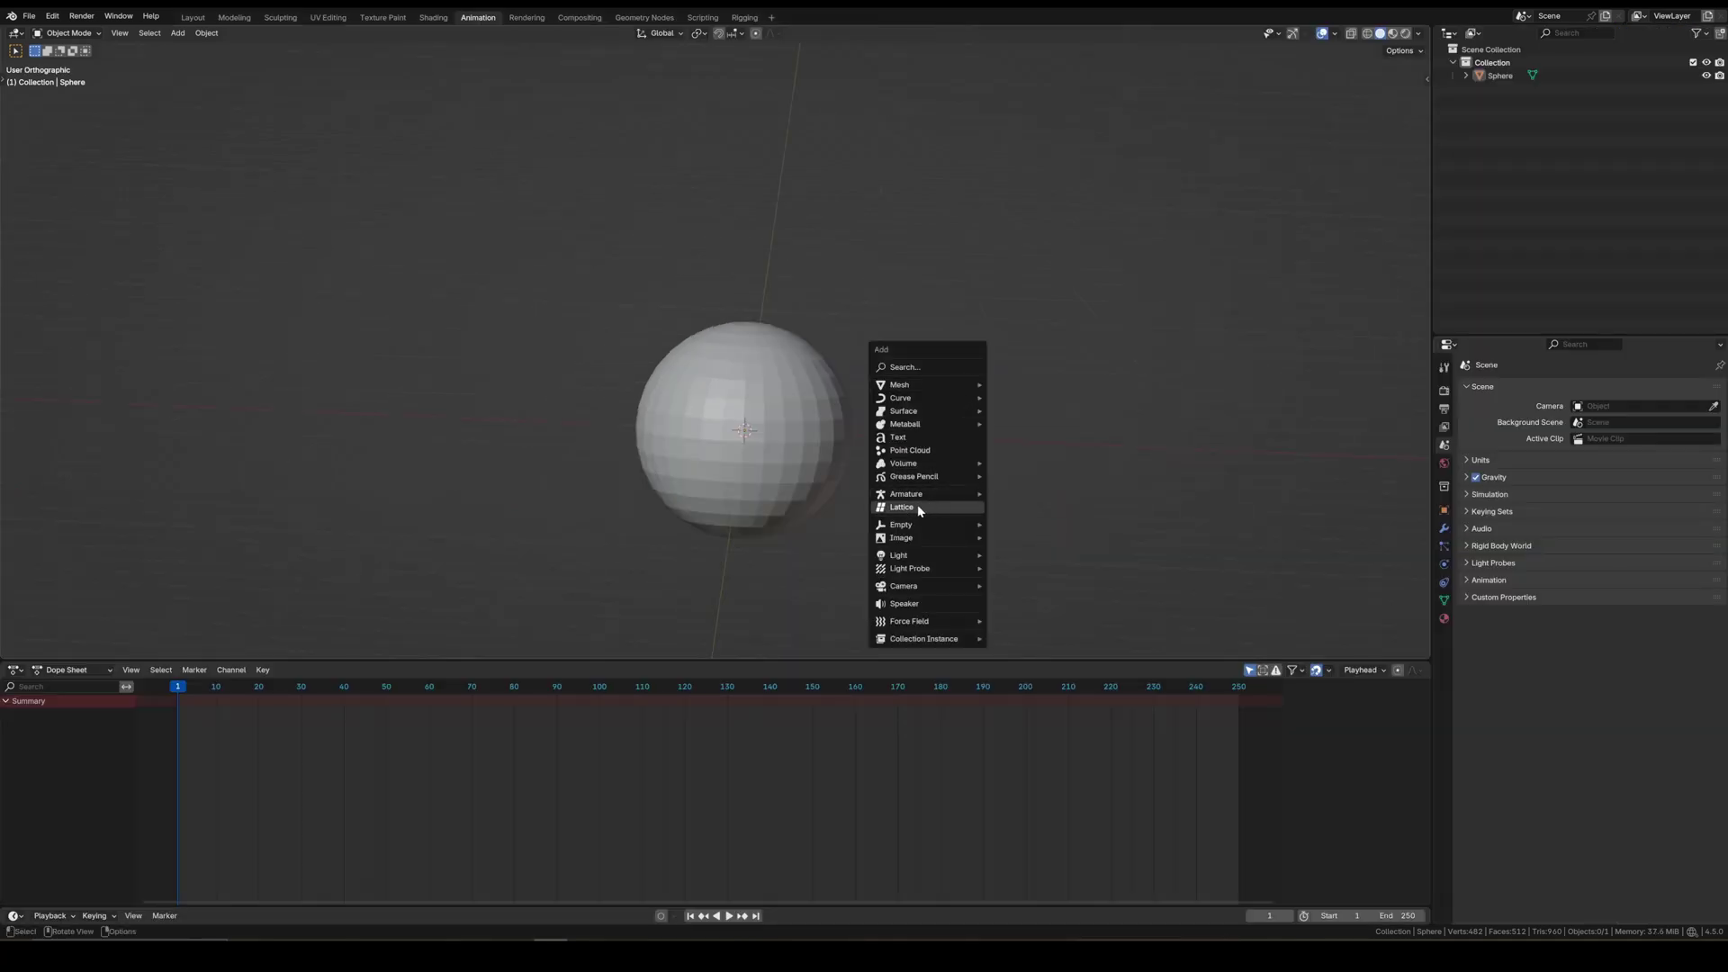
pyautogui.click(916, 504)
pyautogui.press('Tab')
pyautogui.press('s')
pyautogui.click(907, 466)
pyautogui.press('g')
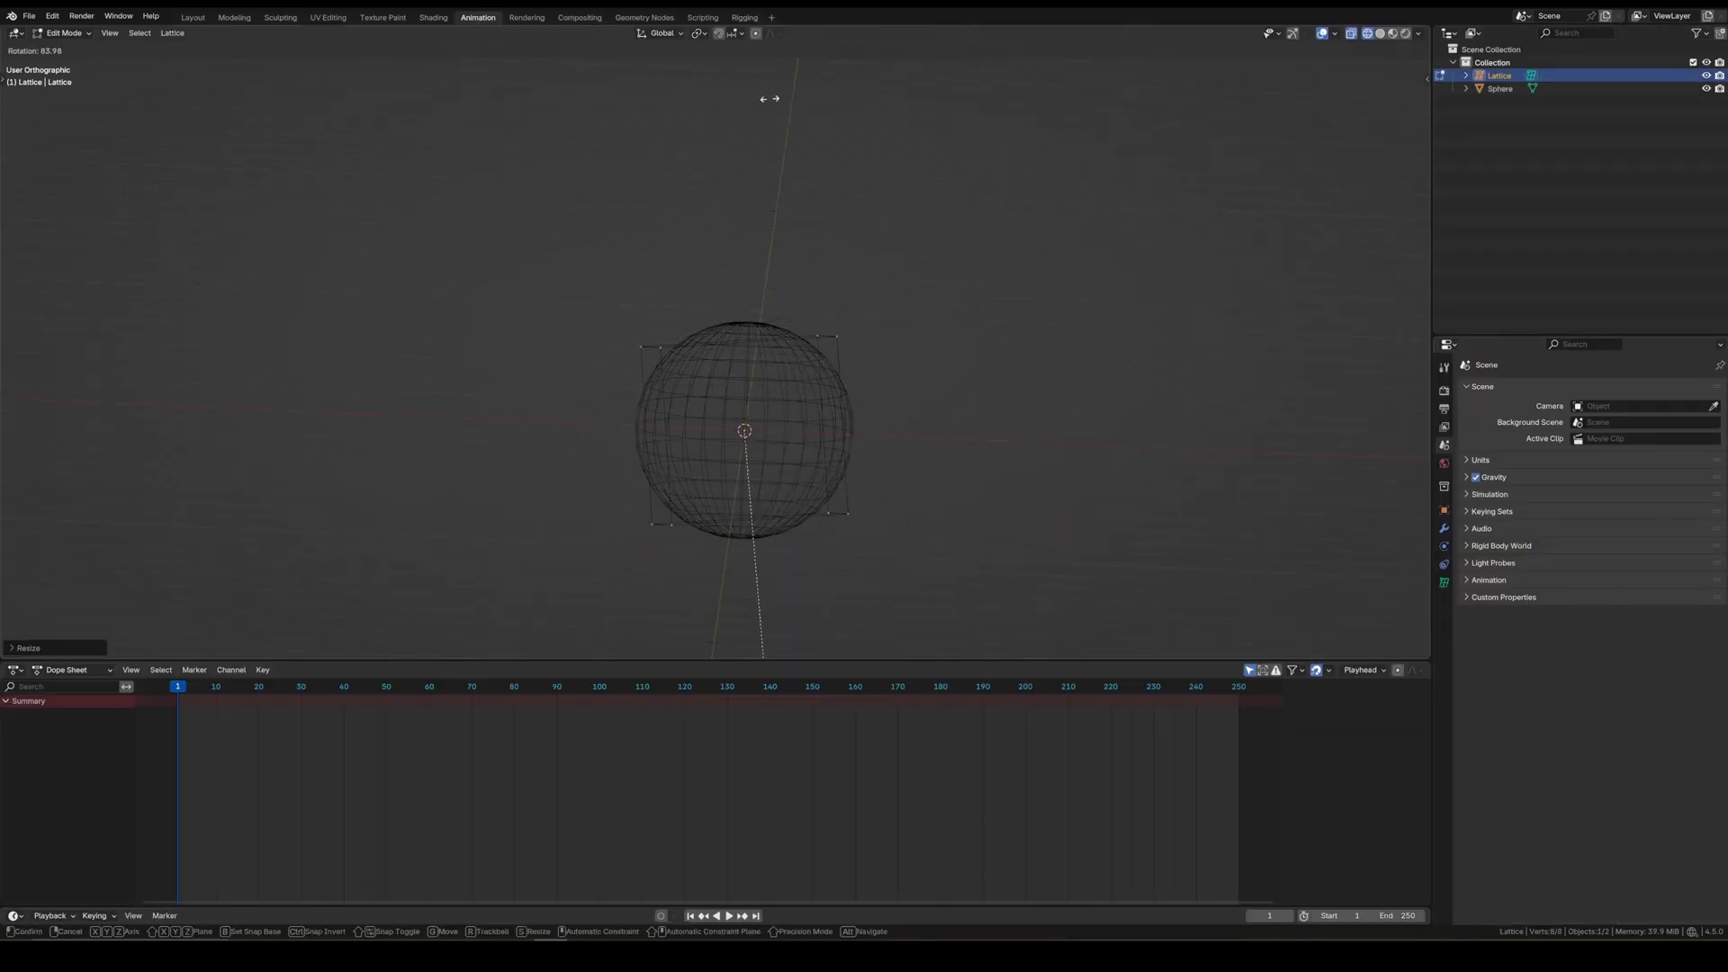
pyautogui.press('Escape')
pyautogui.press('g')
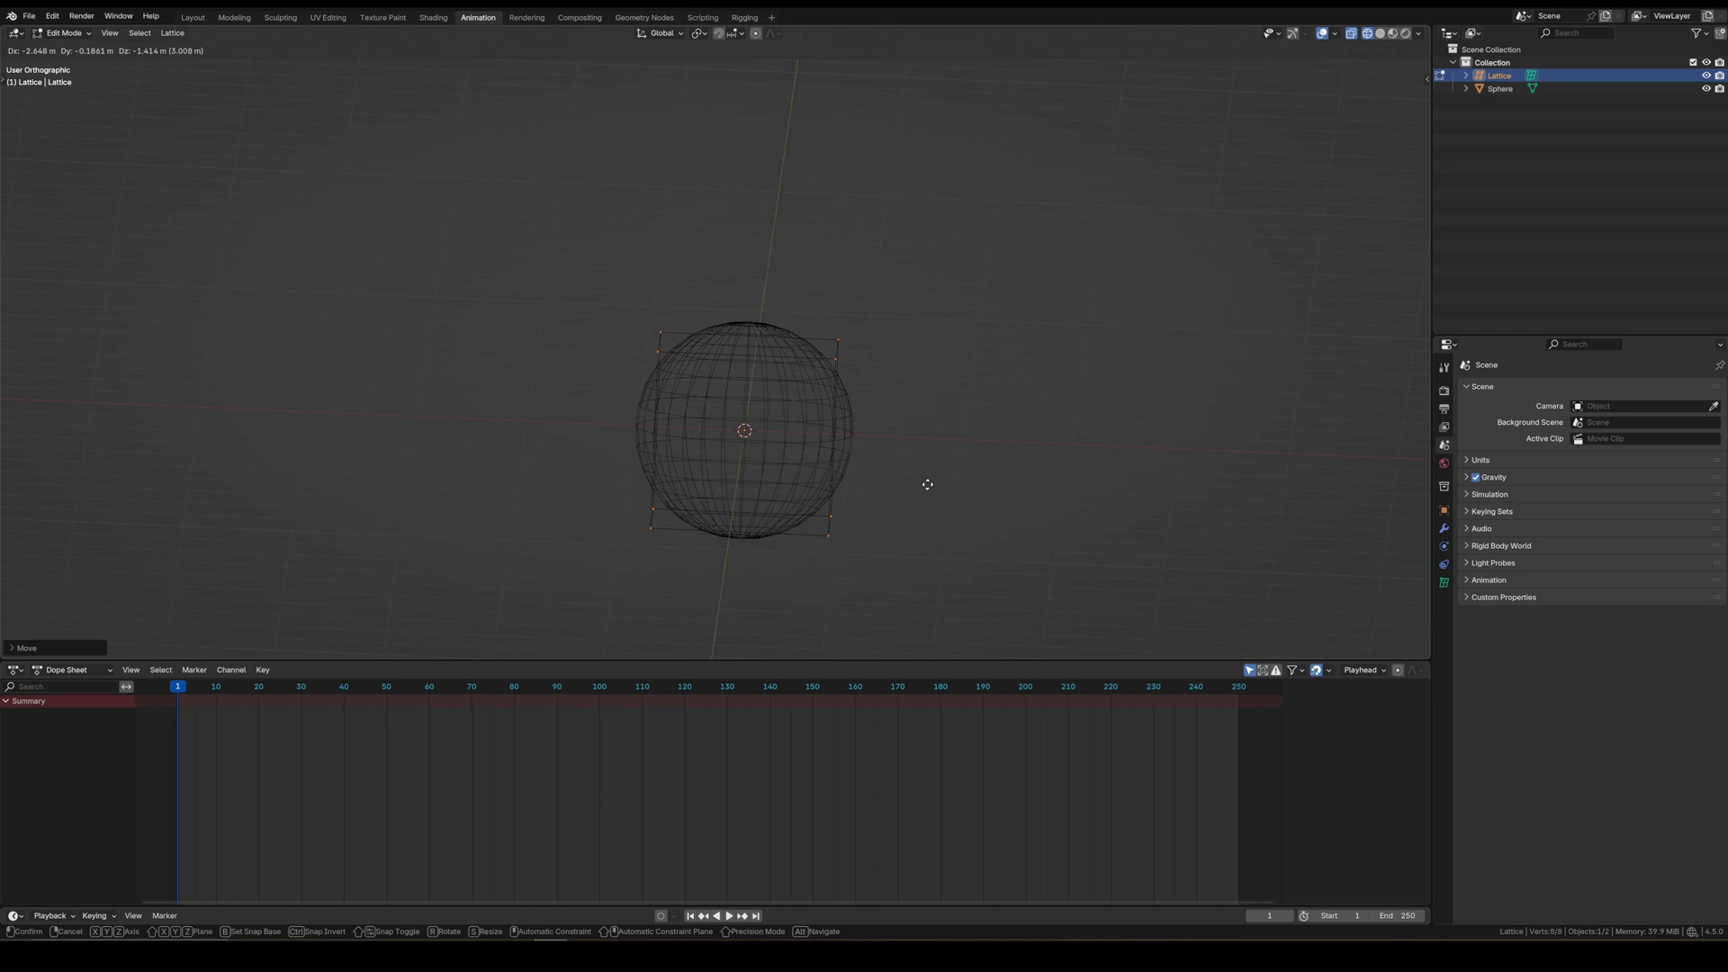
pyautogui.click(927, 483)
pyautogui.click(1083, 405)
# - Scale the whole lattice object to about 2.08, then undo back to its earlier size
pyautogui.press('n')
pyautogui.press('s')
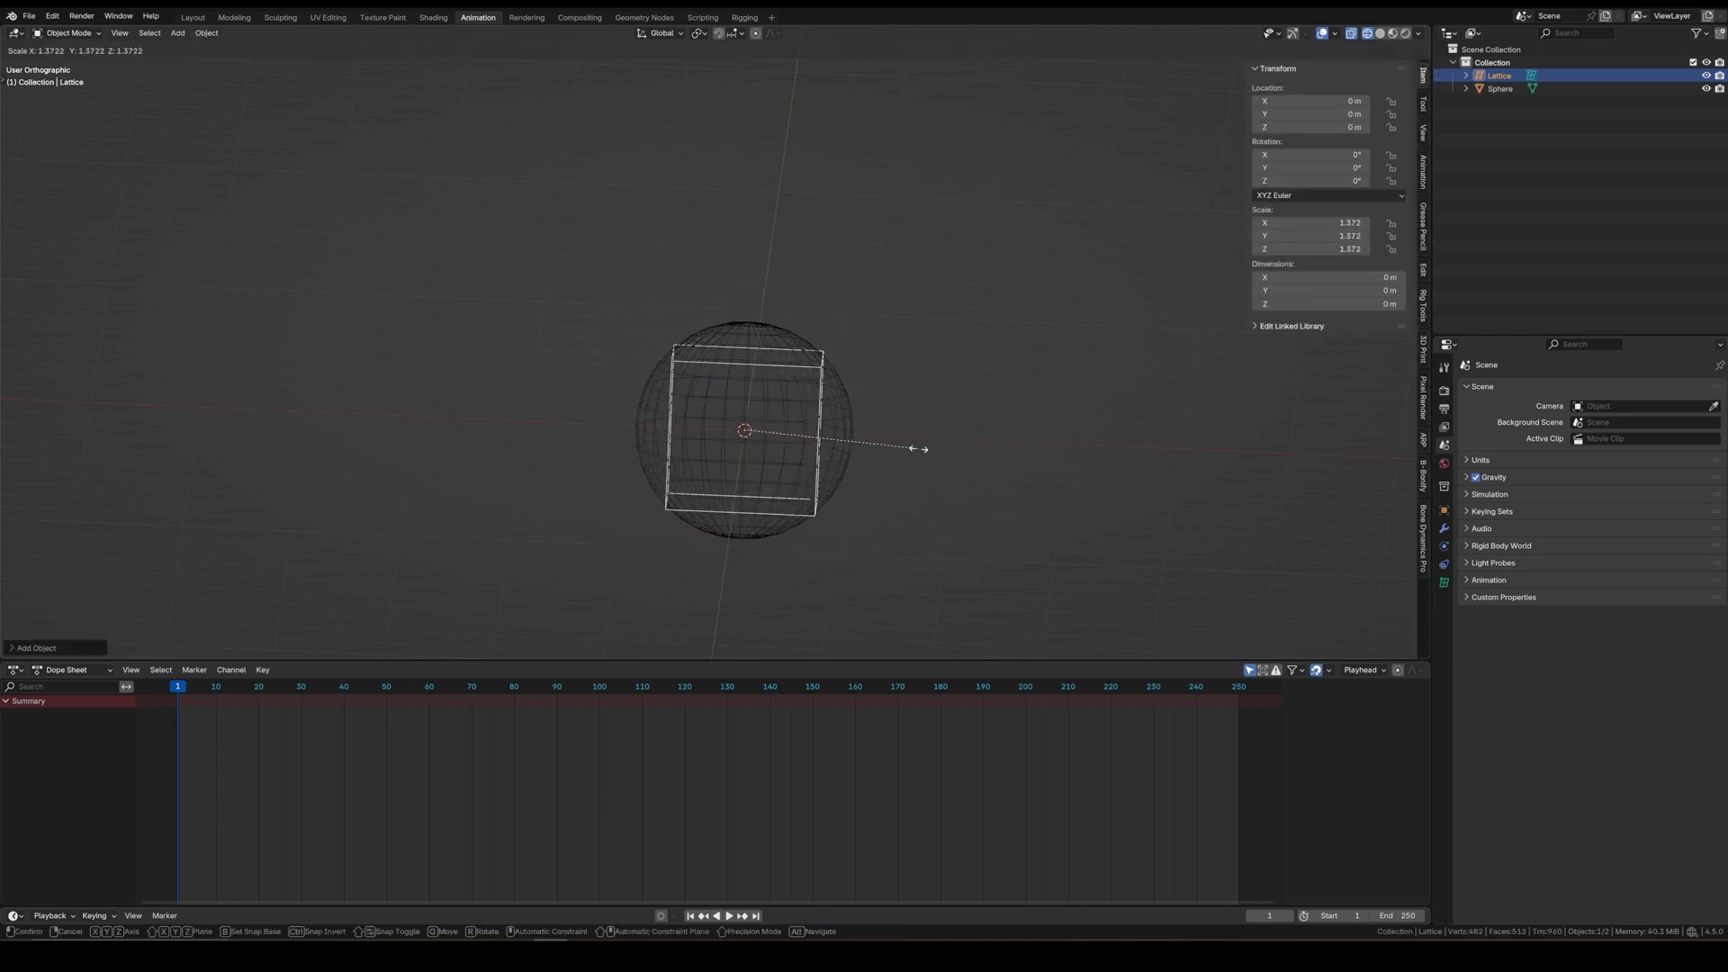
pyautogui.click(1009, 442)
pyautogui.press('ctrl+KP_3')
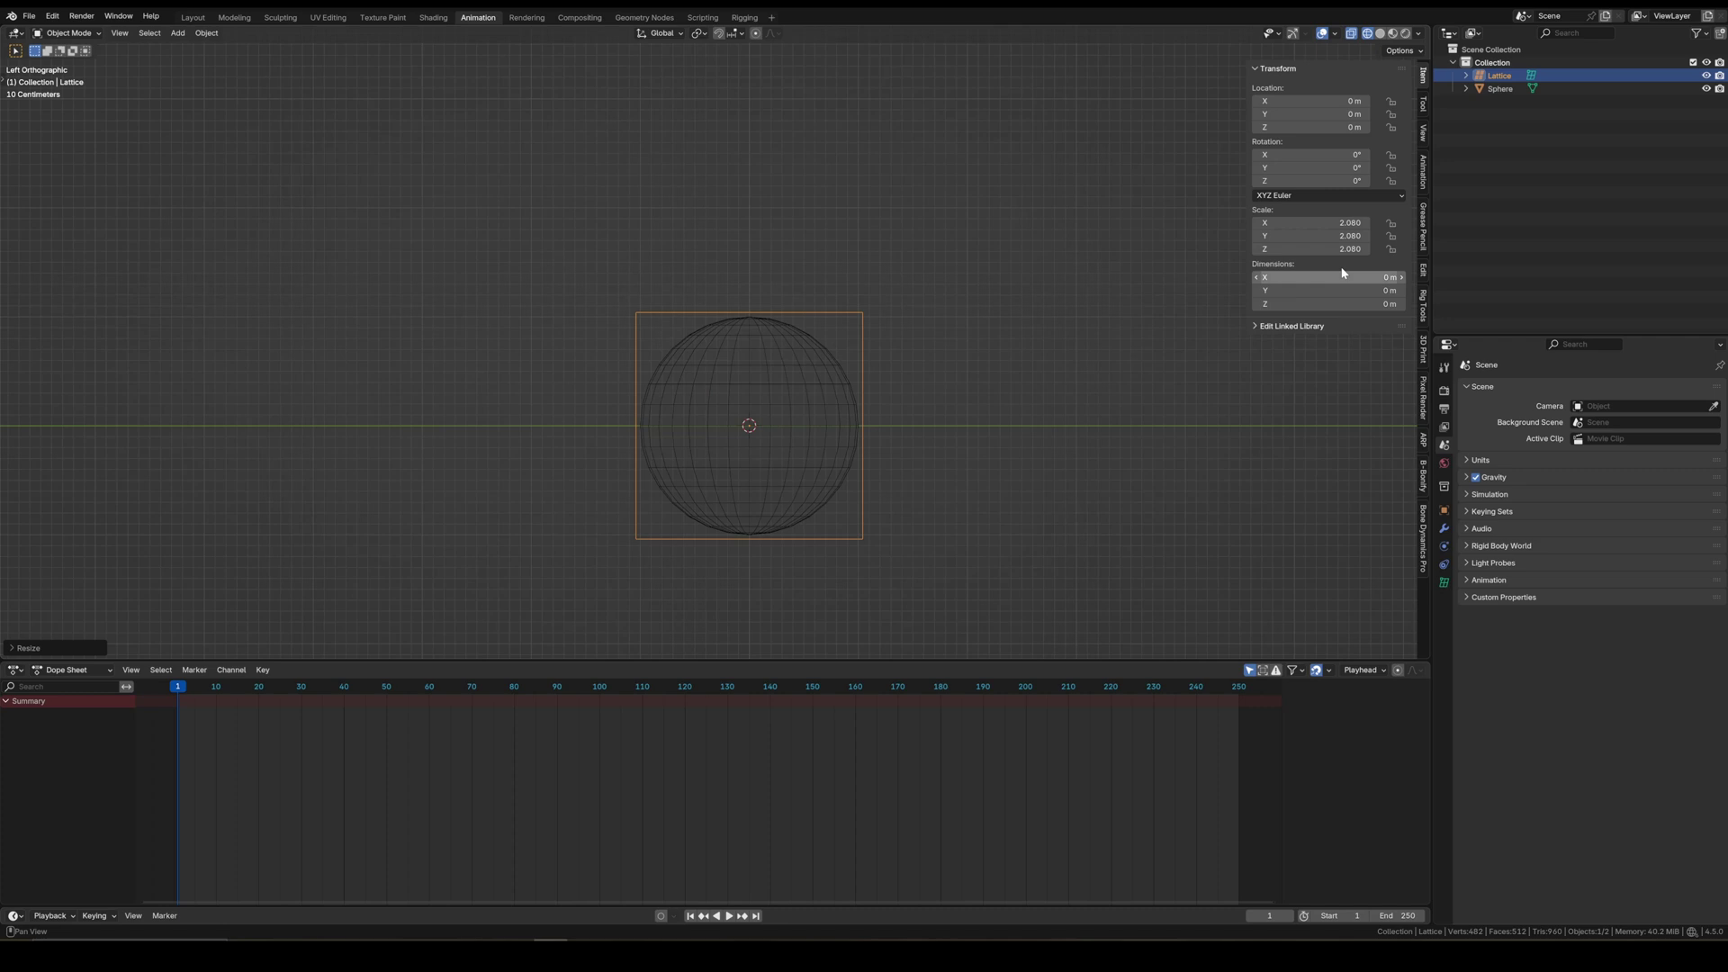
pyautogui.hotkey('ctrl', 'z')
pyautogui.press('KP_1')
# - Tilt the lattice points to an angle in edit mode and select the sphere
pyautogui.press('Tab')
pyautogui.press('s')
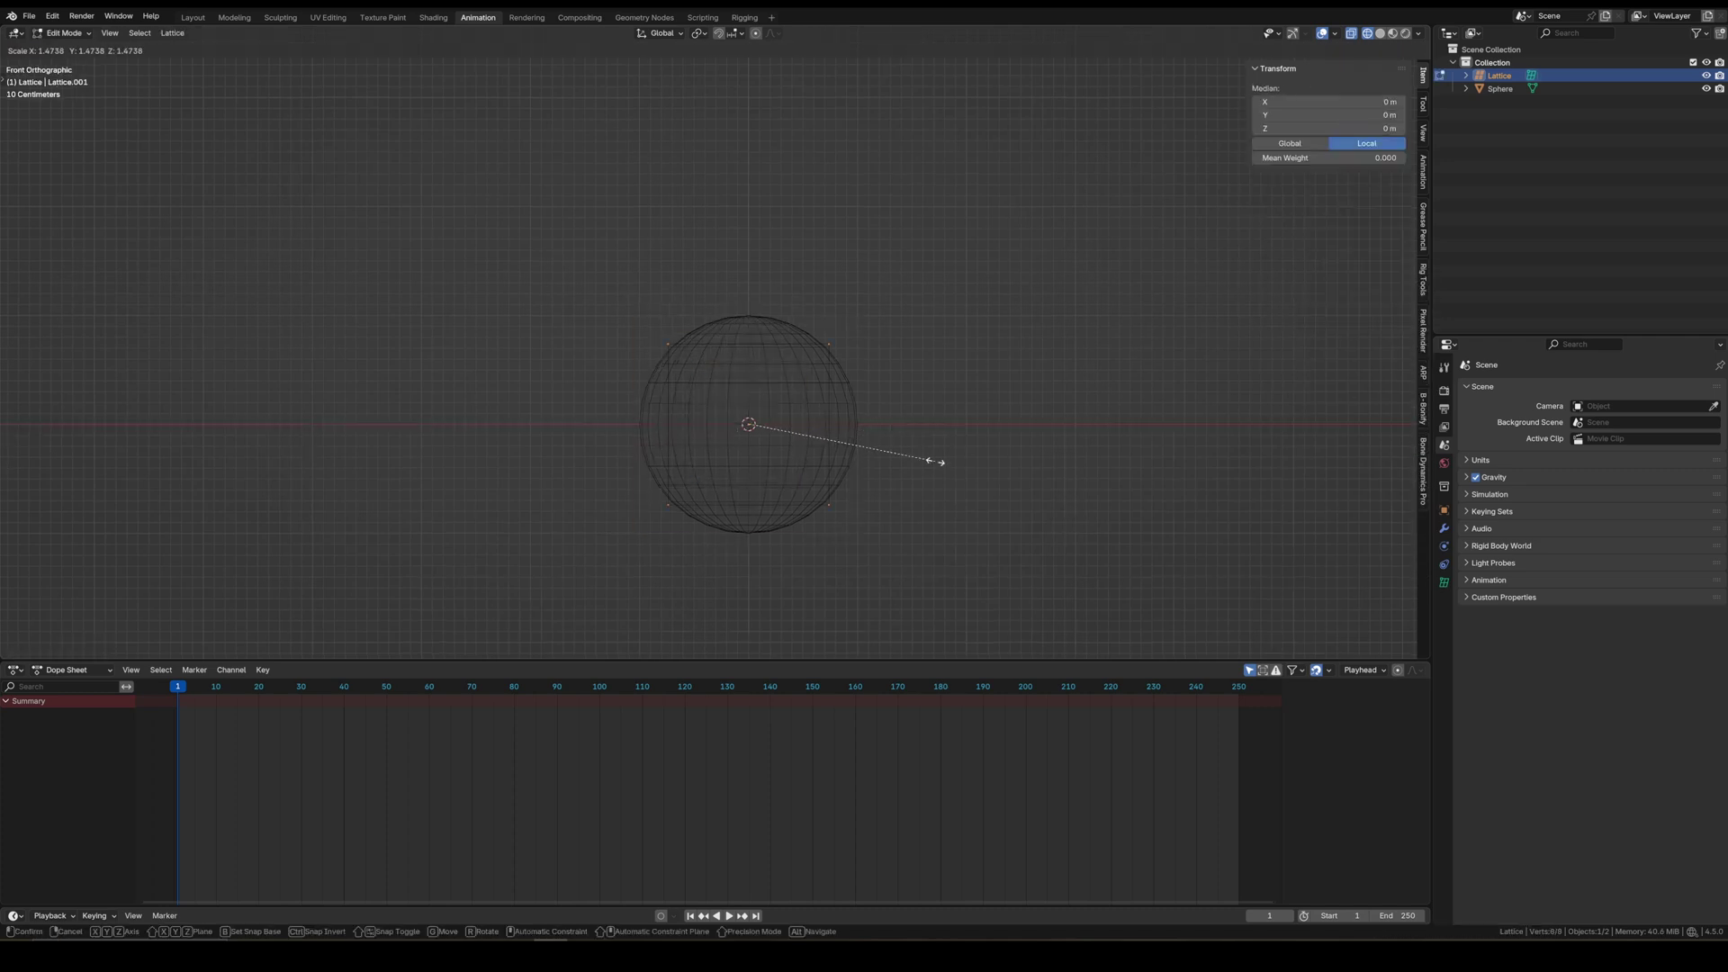
pyautogui.press('Escape')
pyautogui.press('r')
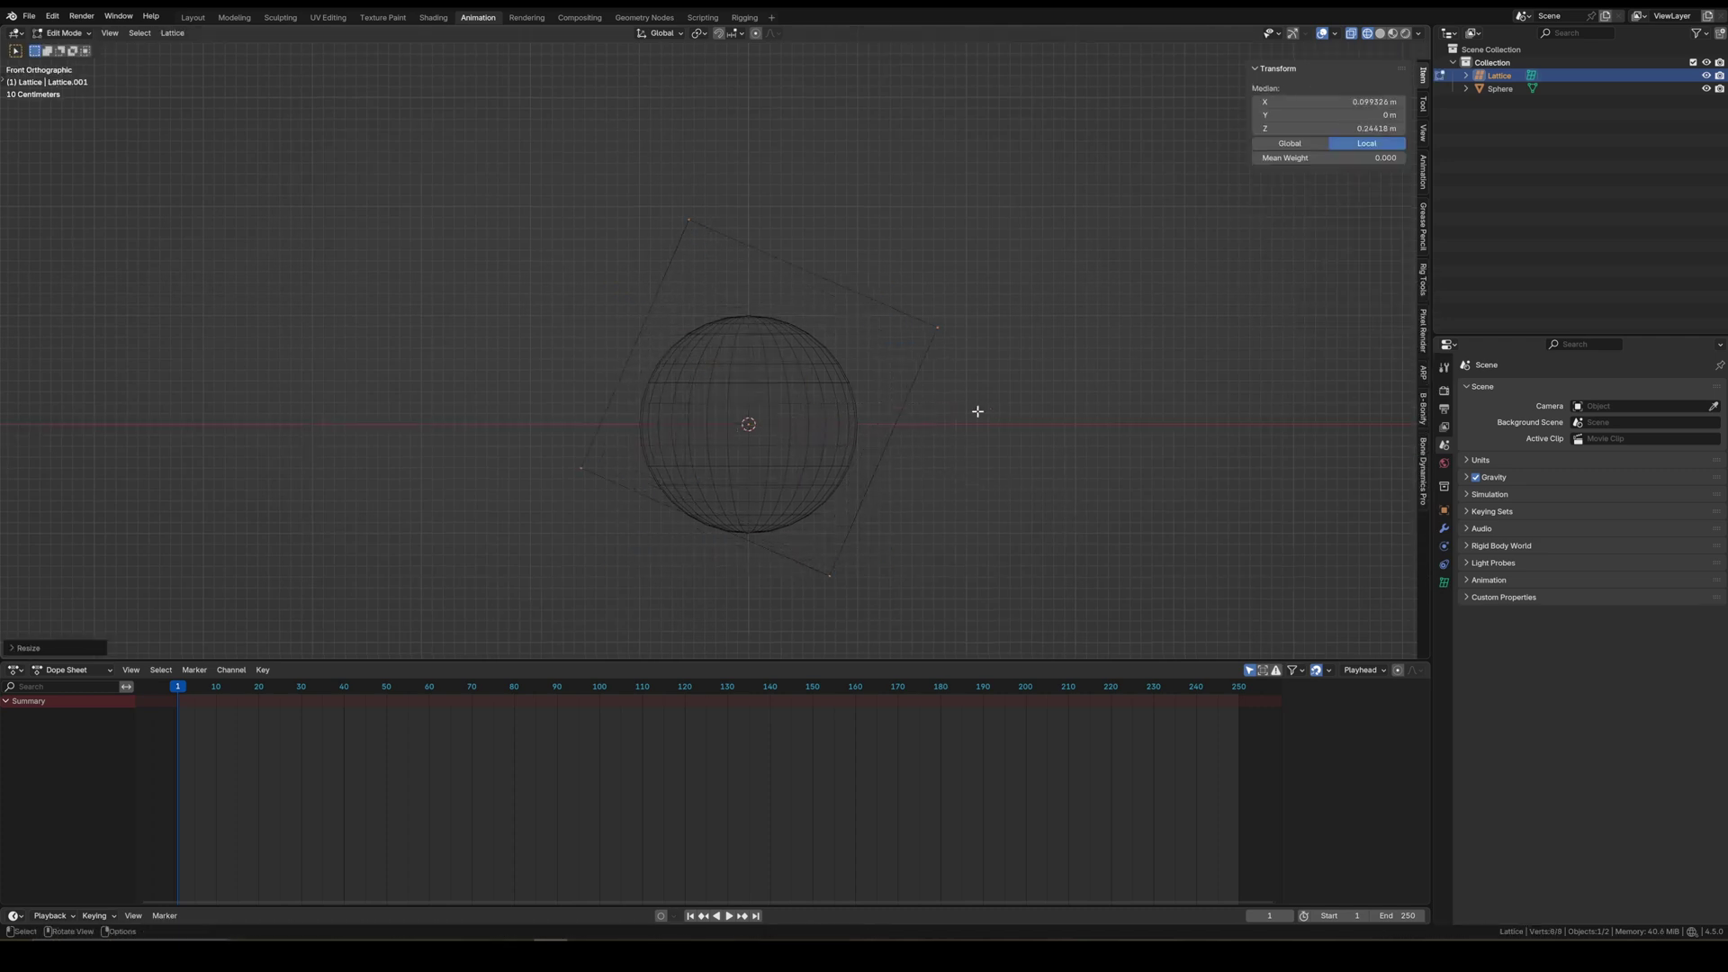
pyautogui.click(945, 417)
pyautogui.press('Tab')
pyautogui.click(1498, 88)
# - Give the sphere a Lattice modifier targeting the Lattice object
pyautogui.click(1444, 529)
pyautogui.click(1511, 388)
pyautogui.press('space')
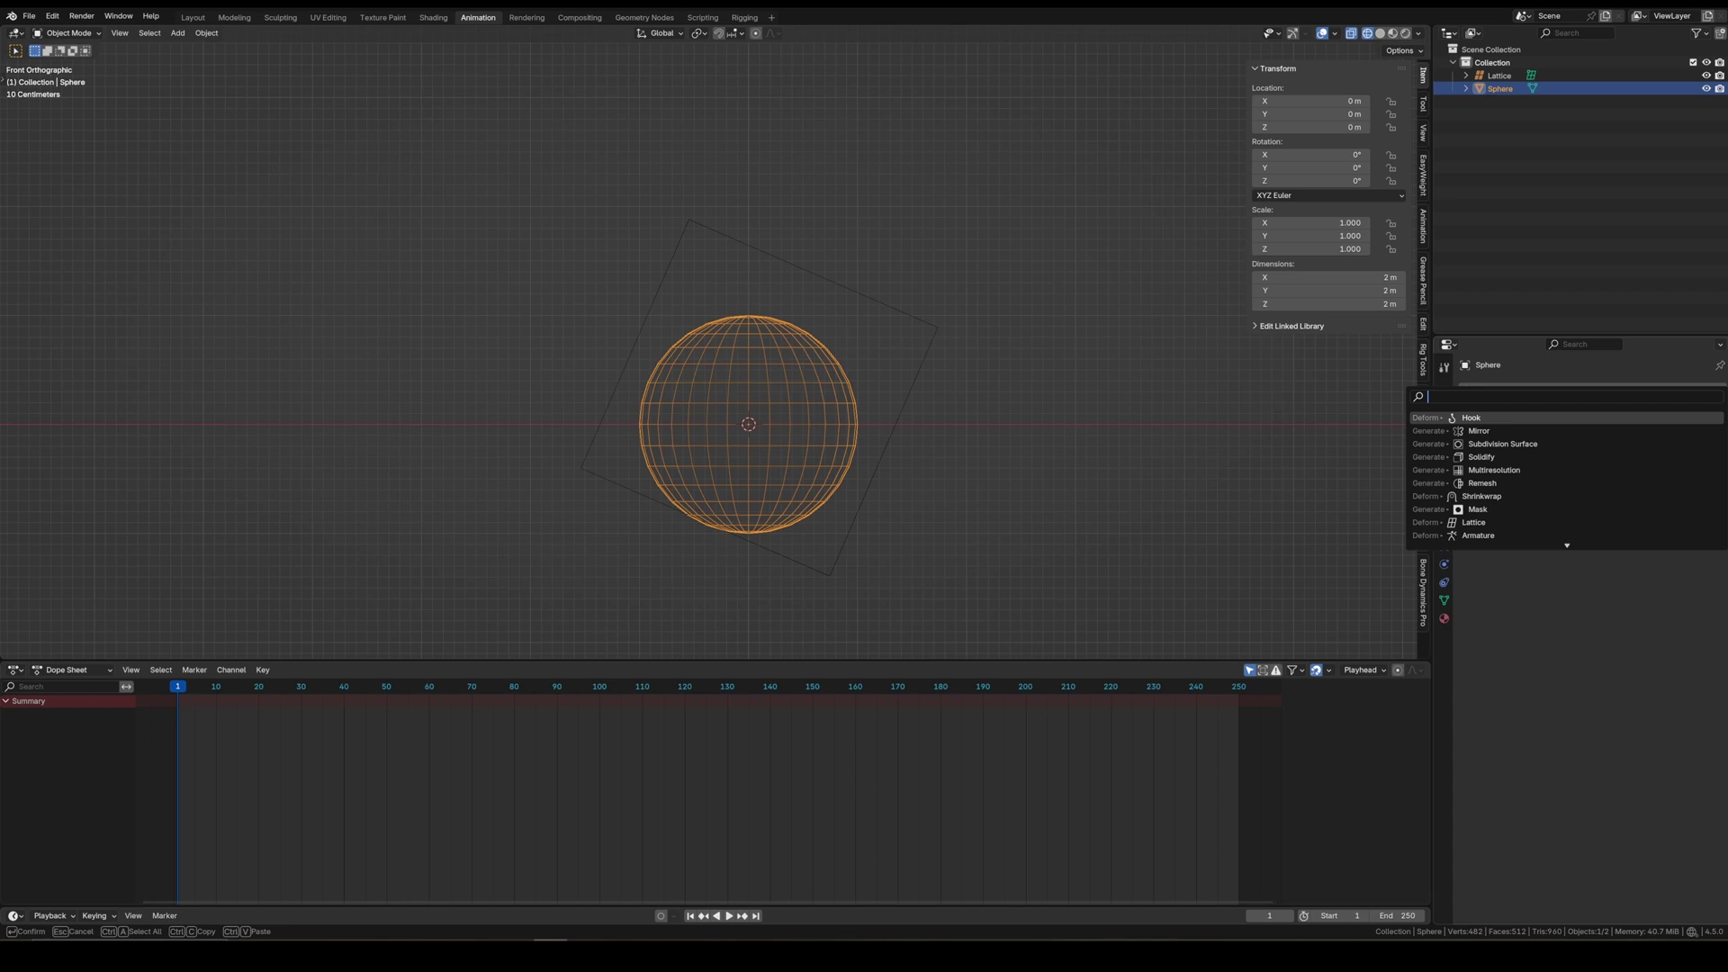
pyautogui.press('Return')
pyautogui.click(1633, 430)
pyautogui.click(1596, 450)
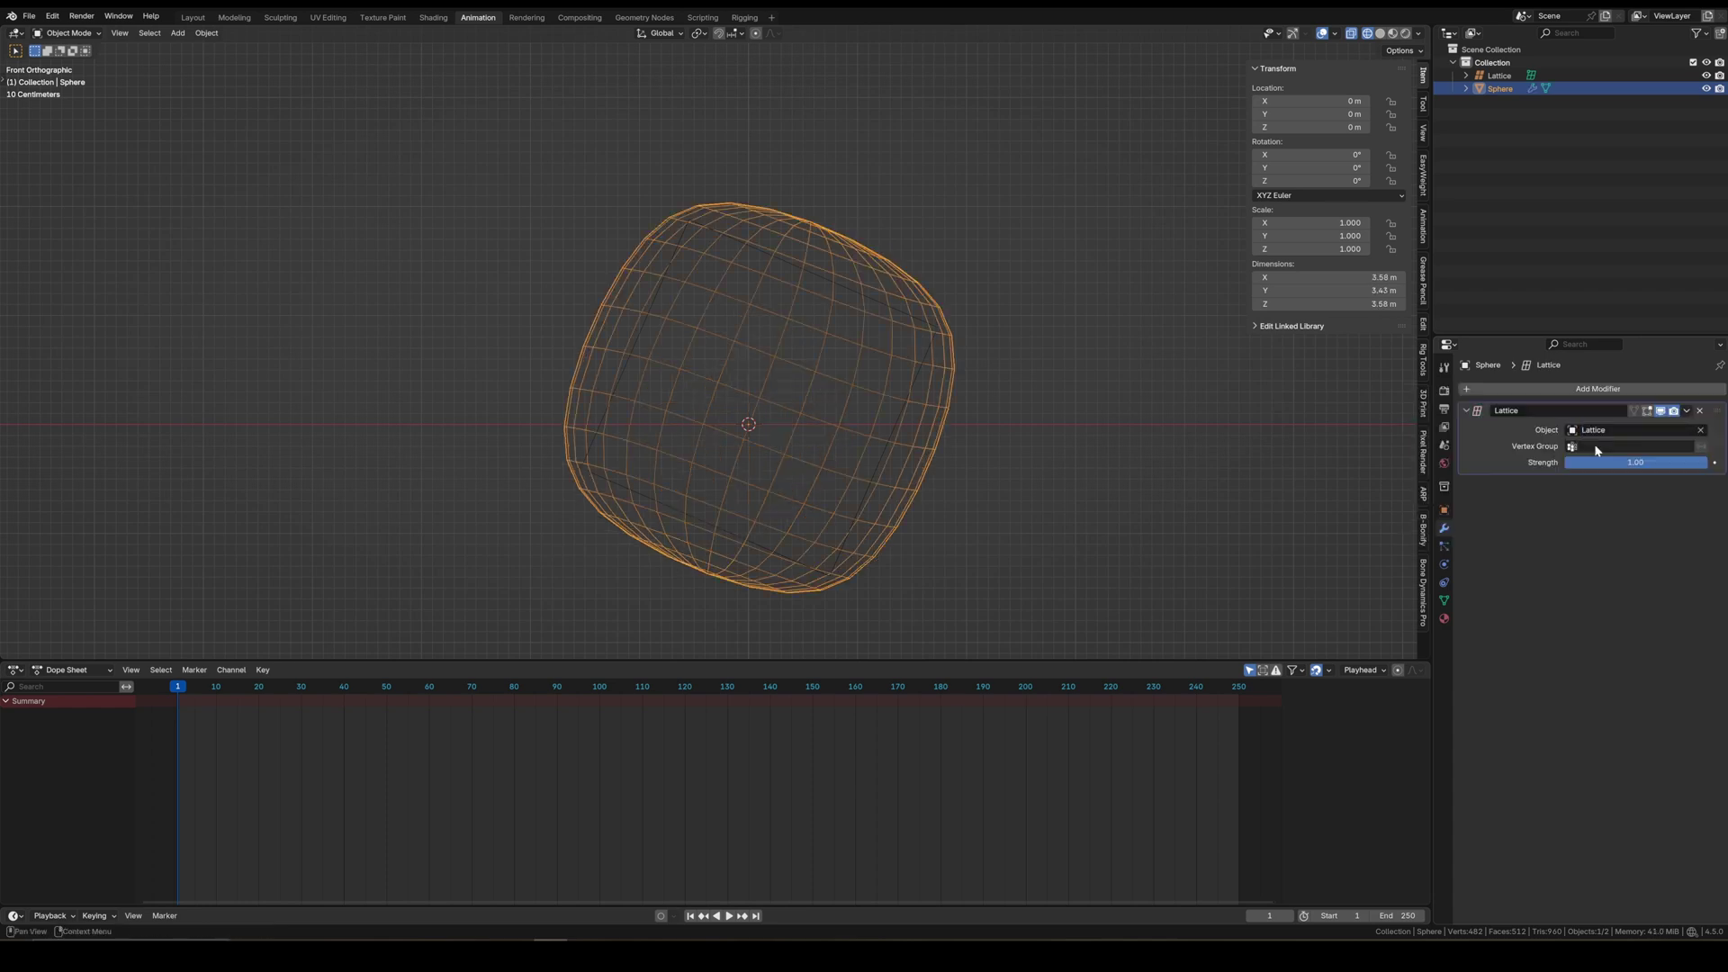
# - Move top and corner lattice points to test how they reshape the sphere
pyautogui.click(541, 290)
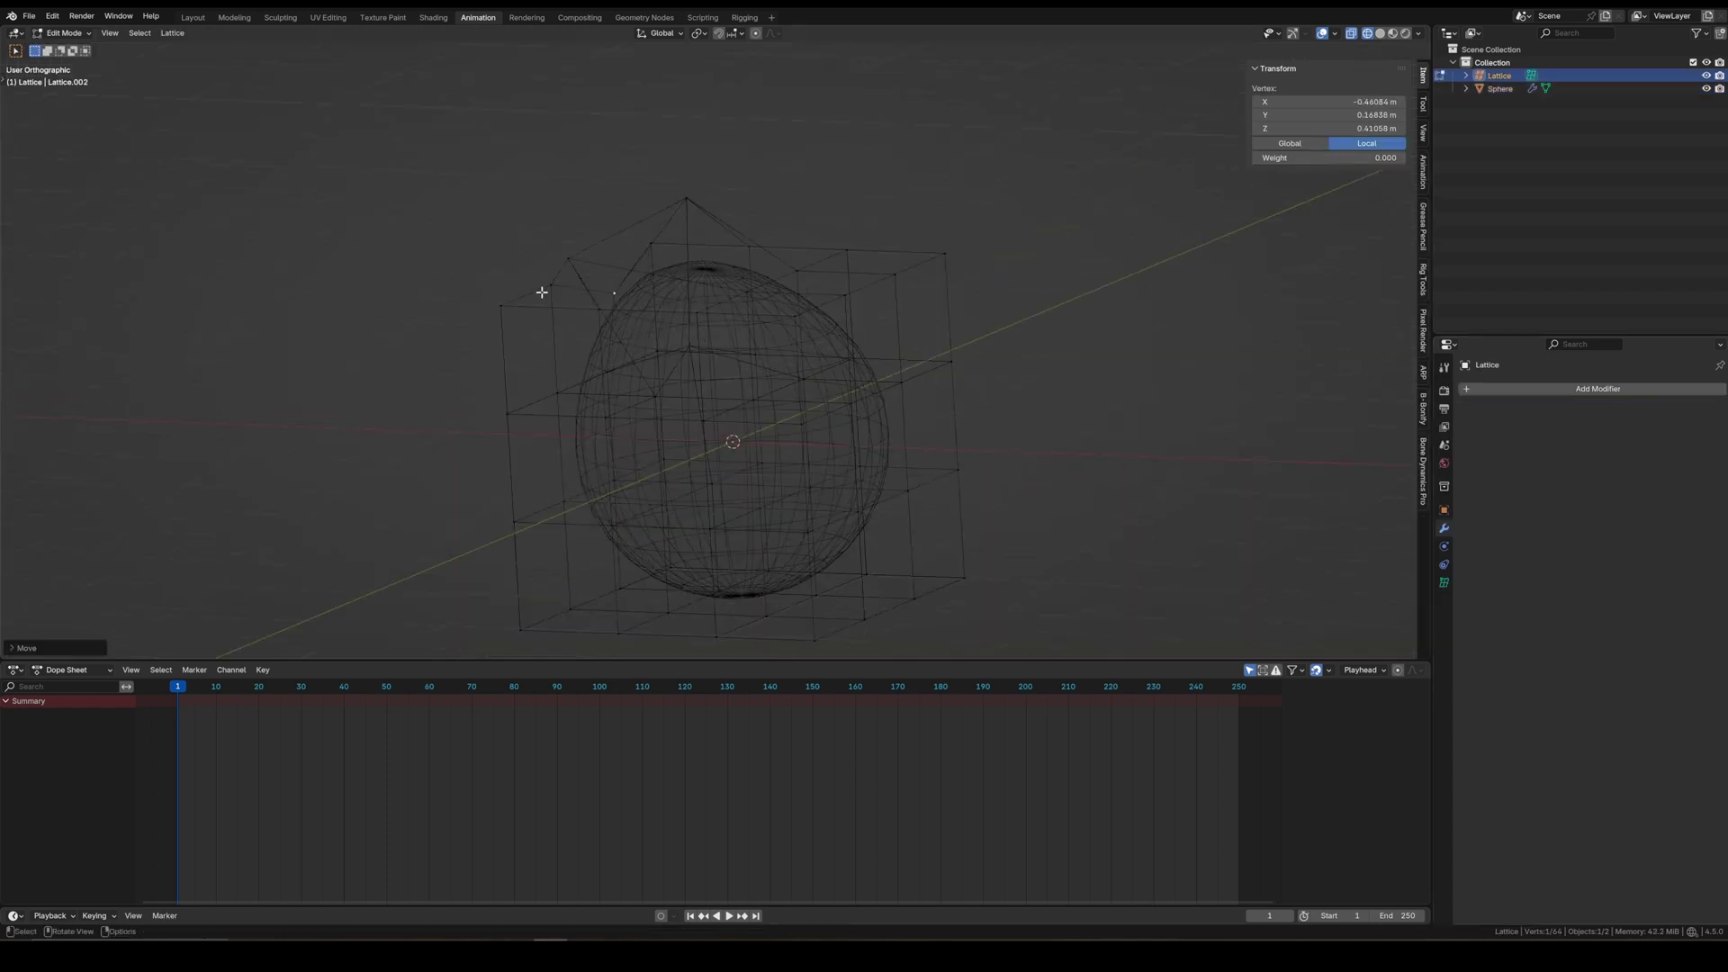
pyautogui.press('g')
pyautogui.click(893, 201)
pyautogui.moveTo(893, 200); pyautogui.dragTo(982, 380, button='middle')
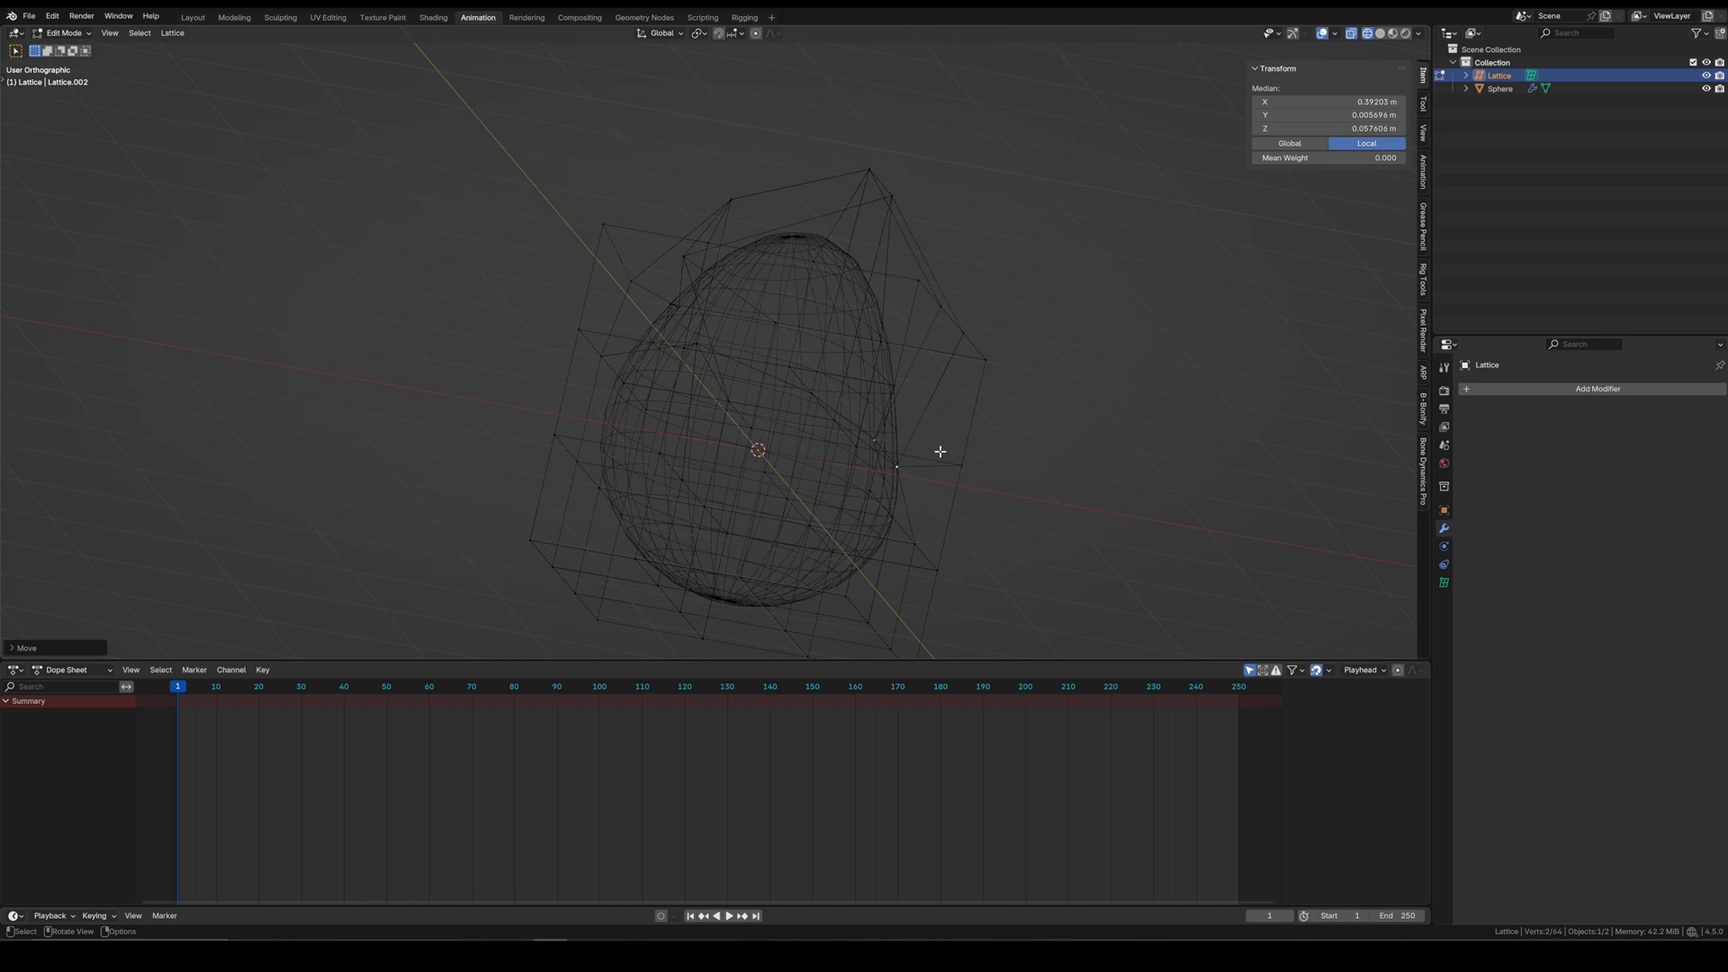
pyautogui.moveTo(939, 451)
pyautogui.mouseDown(button='middle')
pyautogui.moveTo(821, 383)
pyautogui.moveTo(703, 414)
pyautogui.mouseUp(button='middle')
pyautogui.click(786, 387)
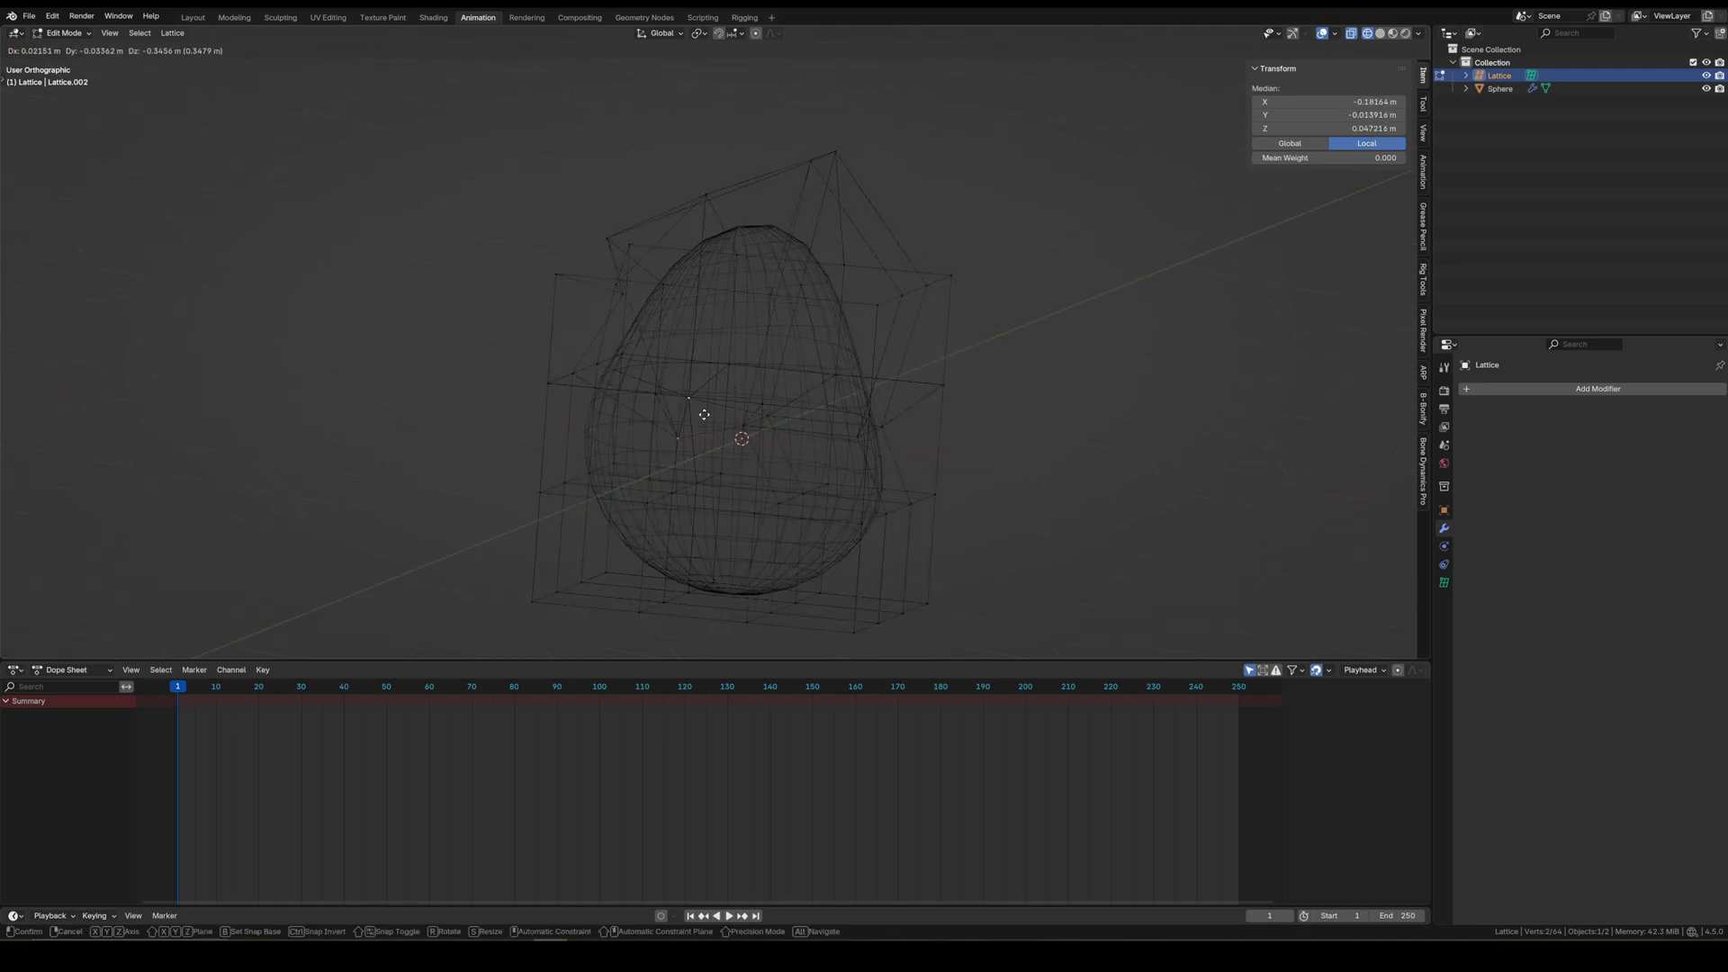
pyautogui.keyDown('shift'); pyautogui.click(678, 494); pyautogui.keyUp('shift')
pyautogui.press('g')
pyautogui.moveTo(806, 518); pyautogui.dragTo(840, 556, button='middle')
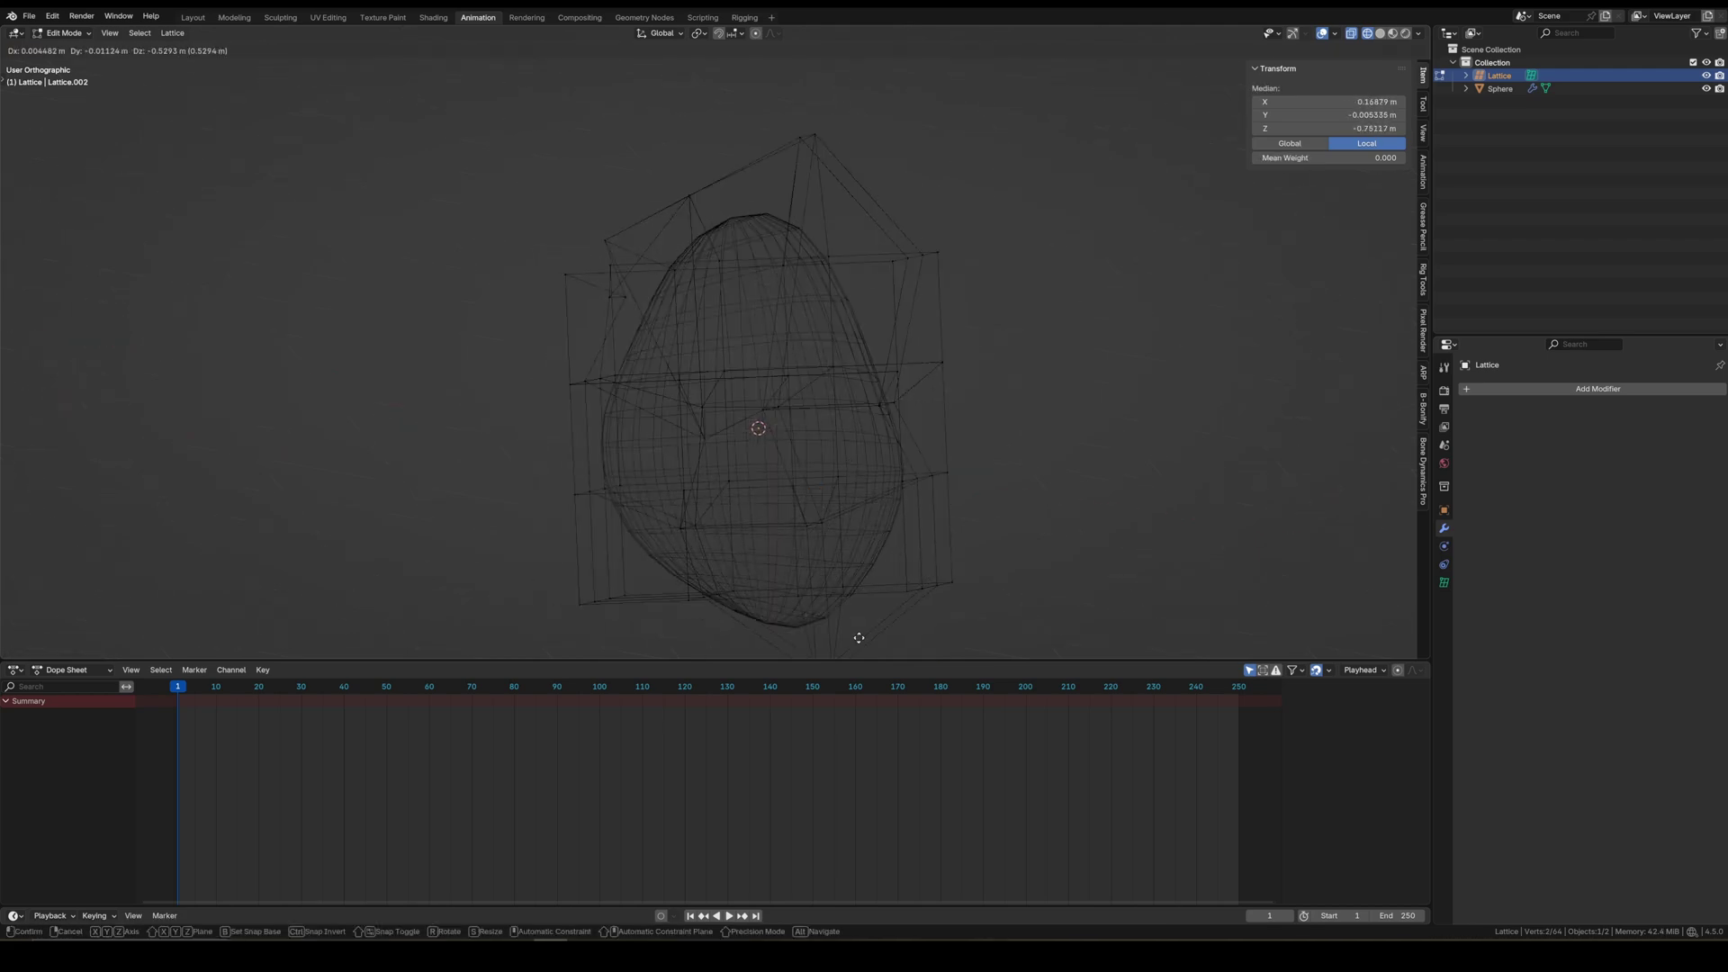
pyautogui.click(858, 637)
# - Leave lattice point editing, return to solid shading and begin rescaling
pyautogui.press('Tab')
pyautogui.click(810, 474)
pyautogui.hotkey('shift', 'z')
pyautogui.press('s')
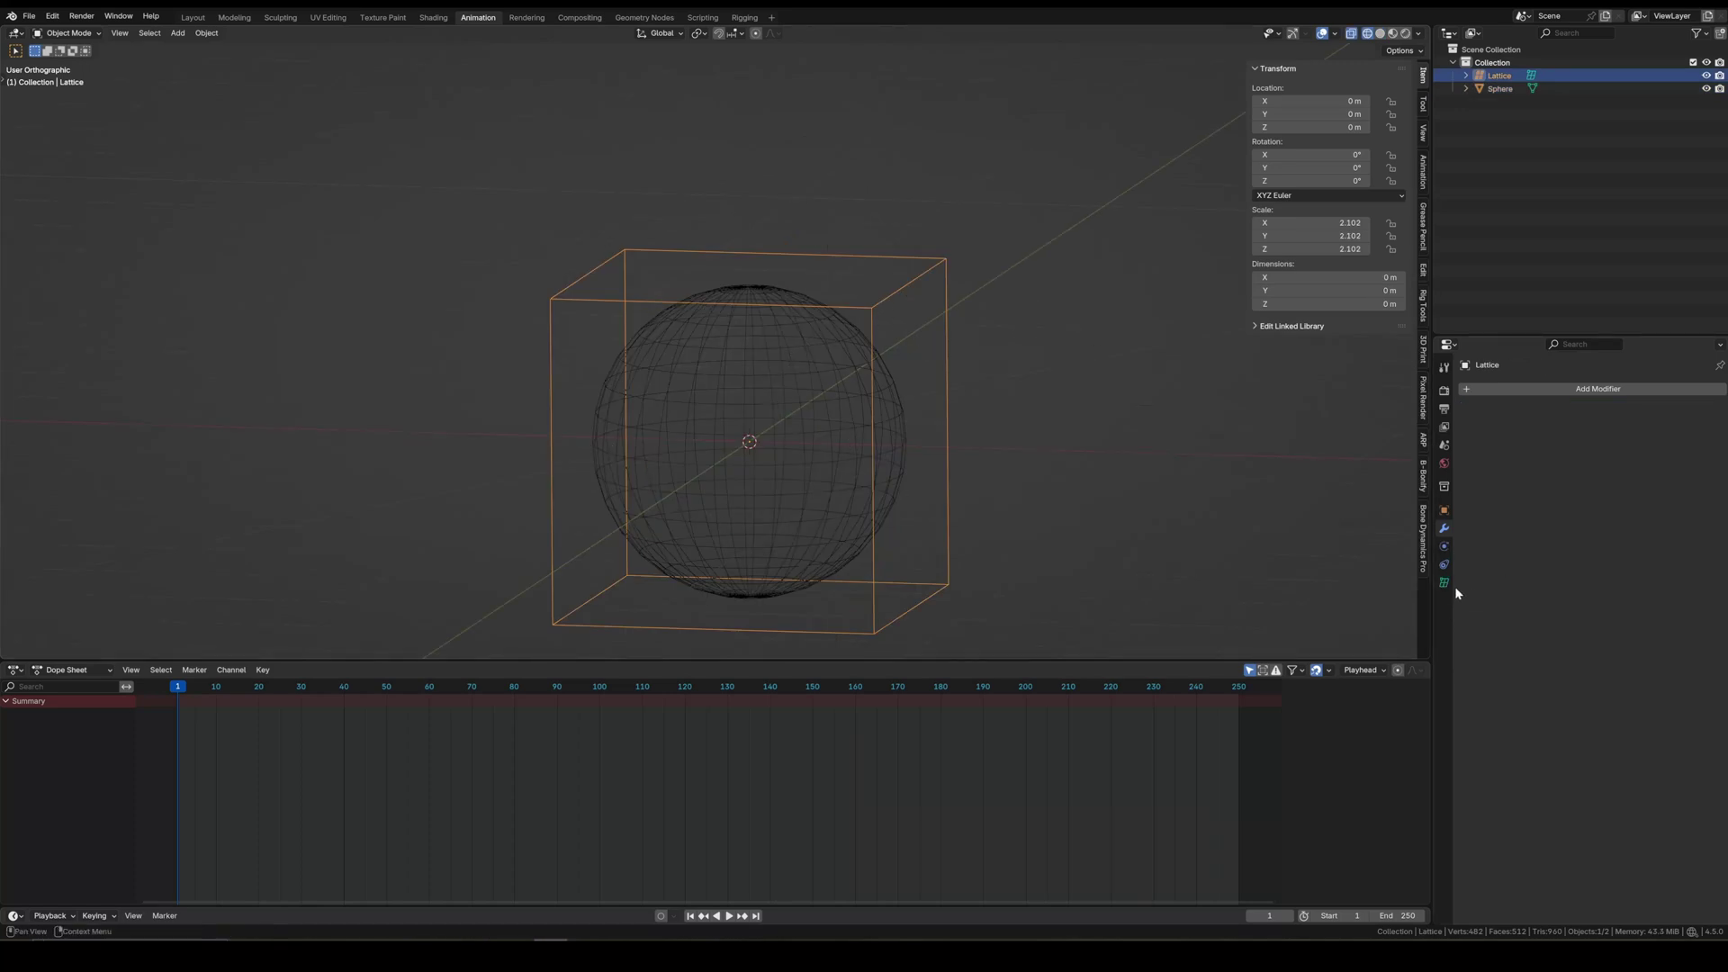
# - Set the lattice resolution to 5 along U, V and W (W briefly 6, then back to 5)
pyautogui.click(1445, 583)
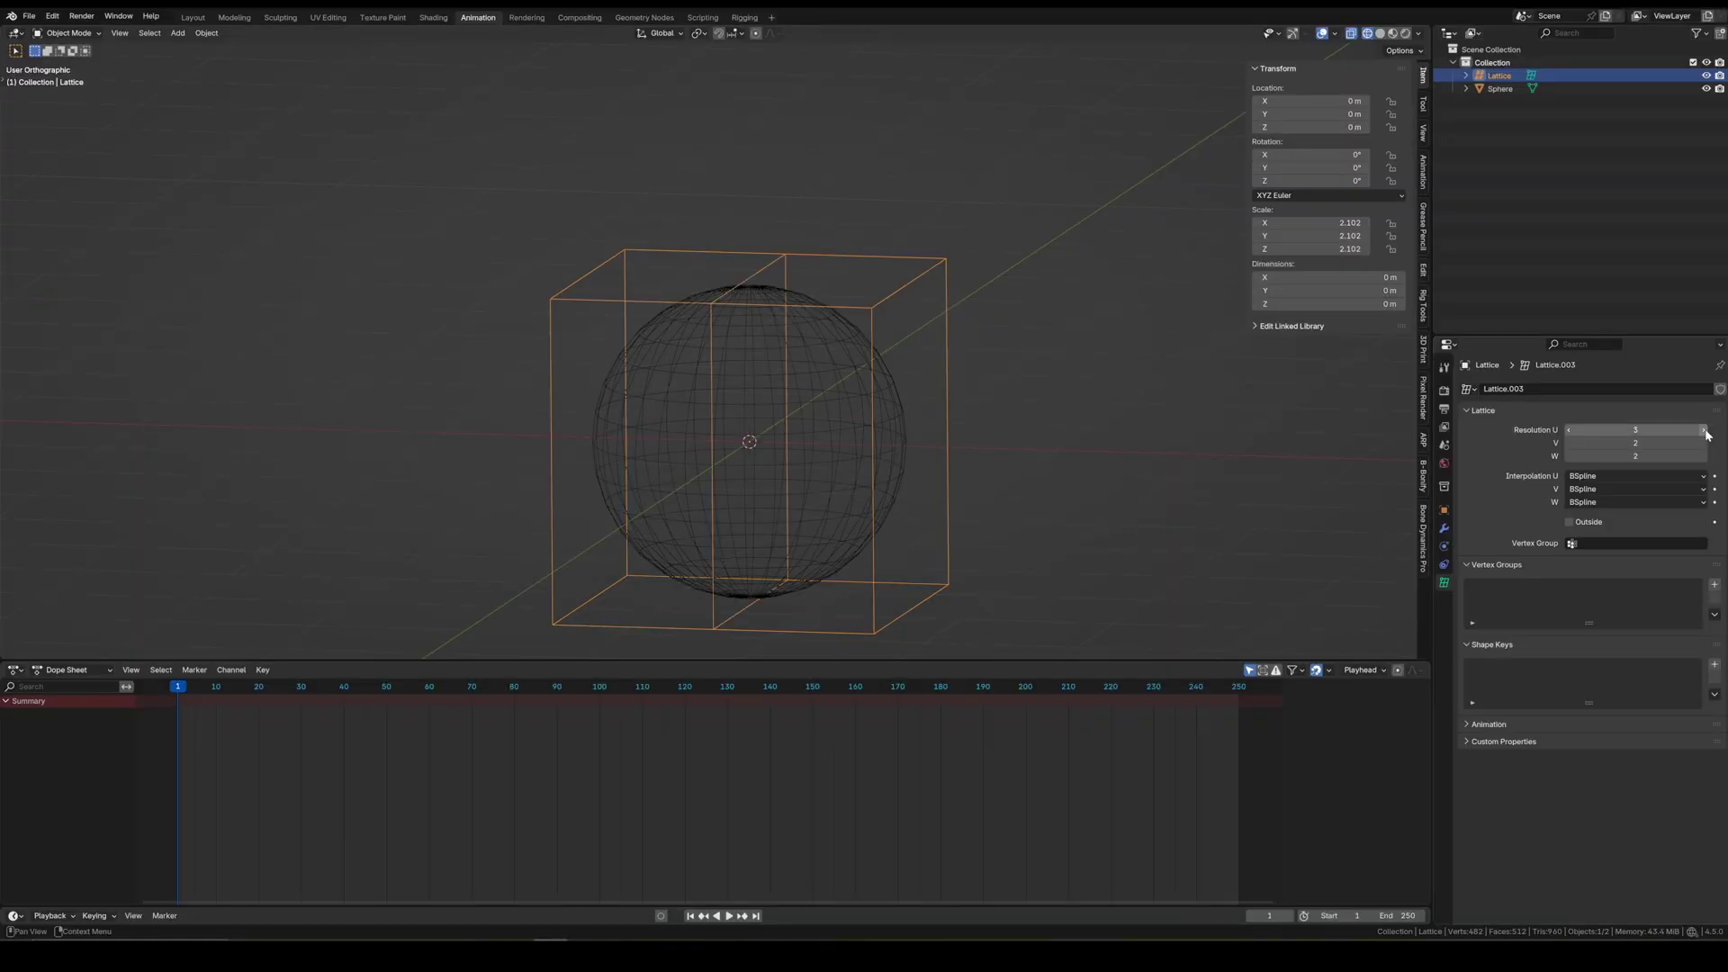
pyautogui.click(1706, 434)
pyautogui.click(1704, 443)
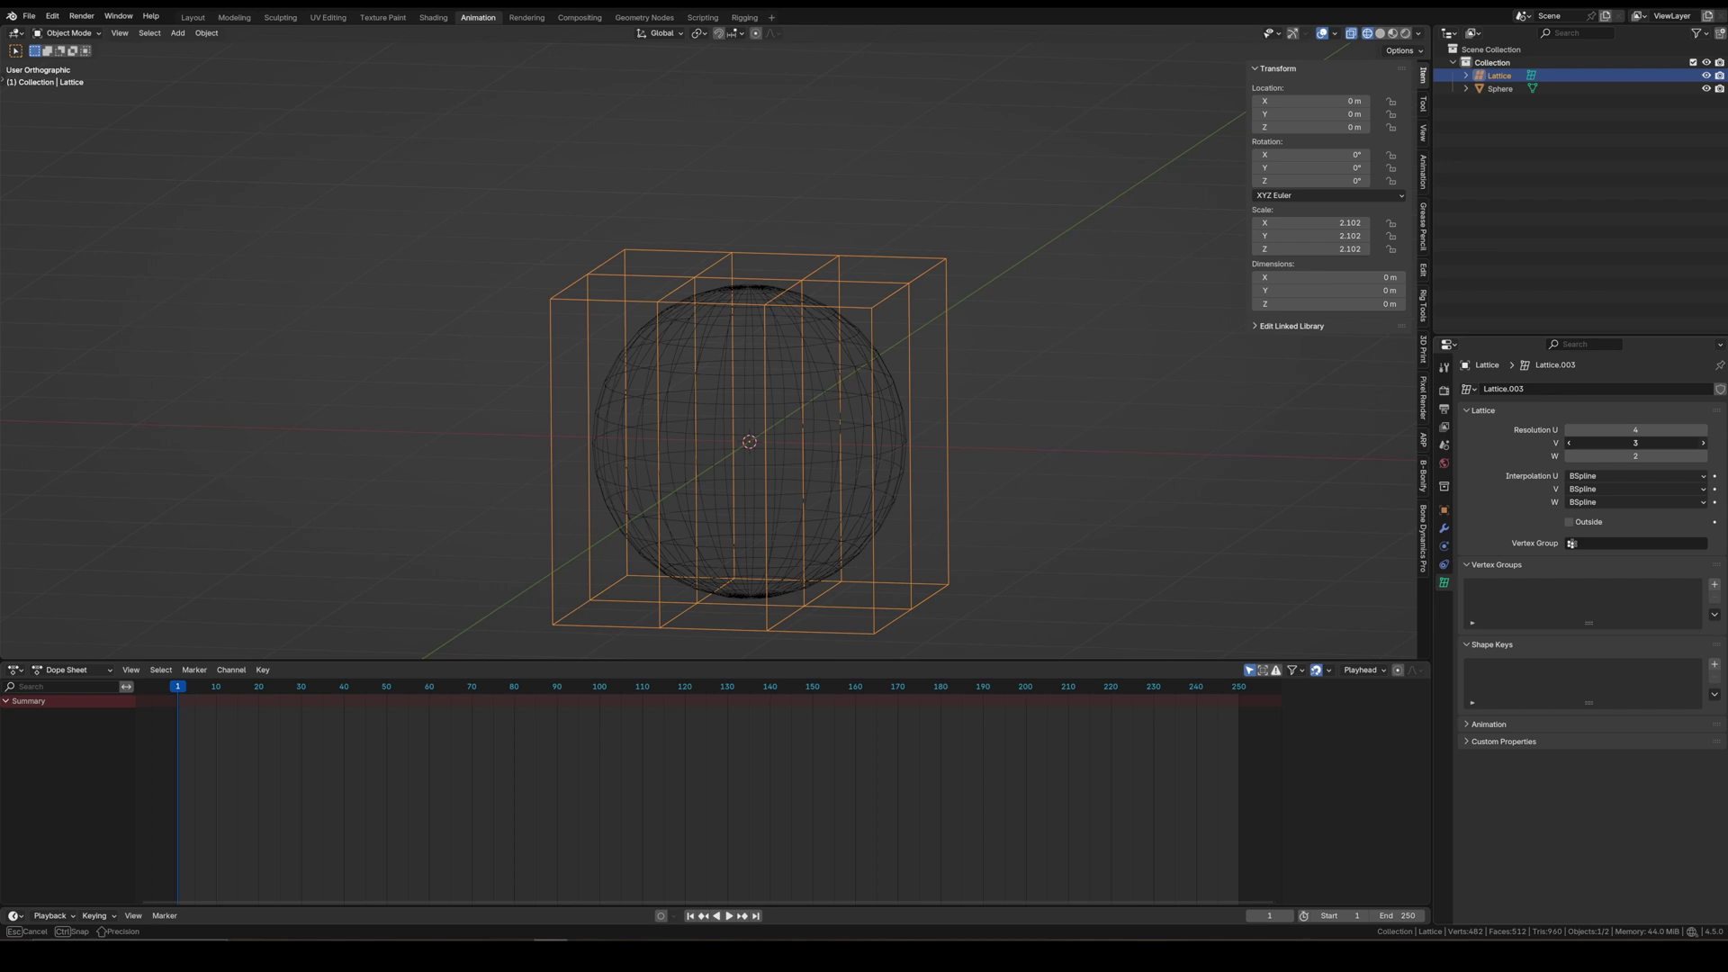
pyautogui.click(1704, 430)
pyautogui.click(1705, 456)
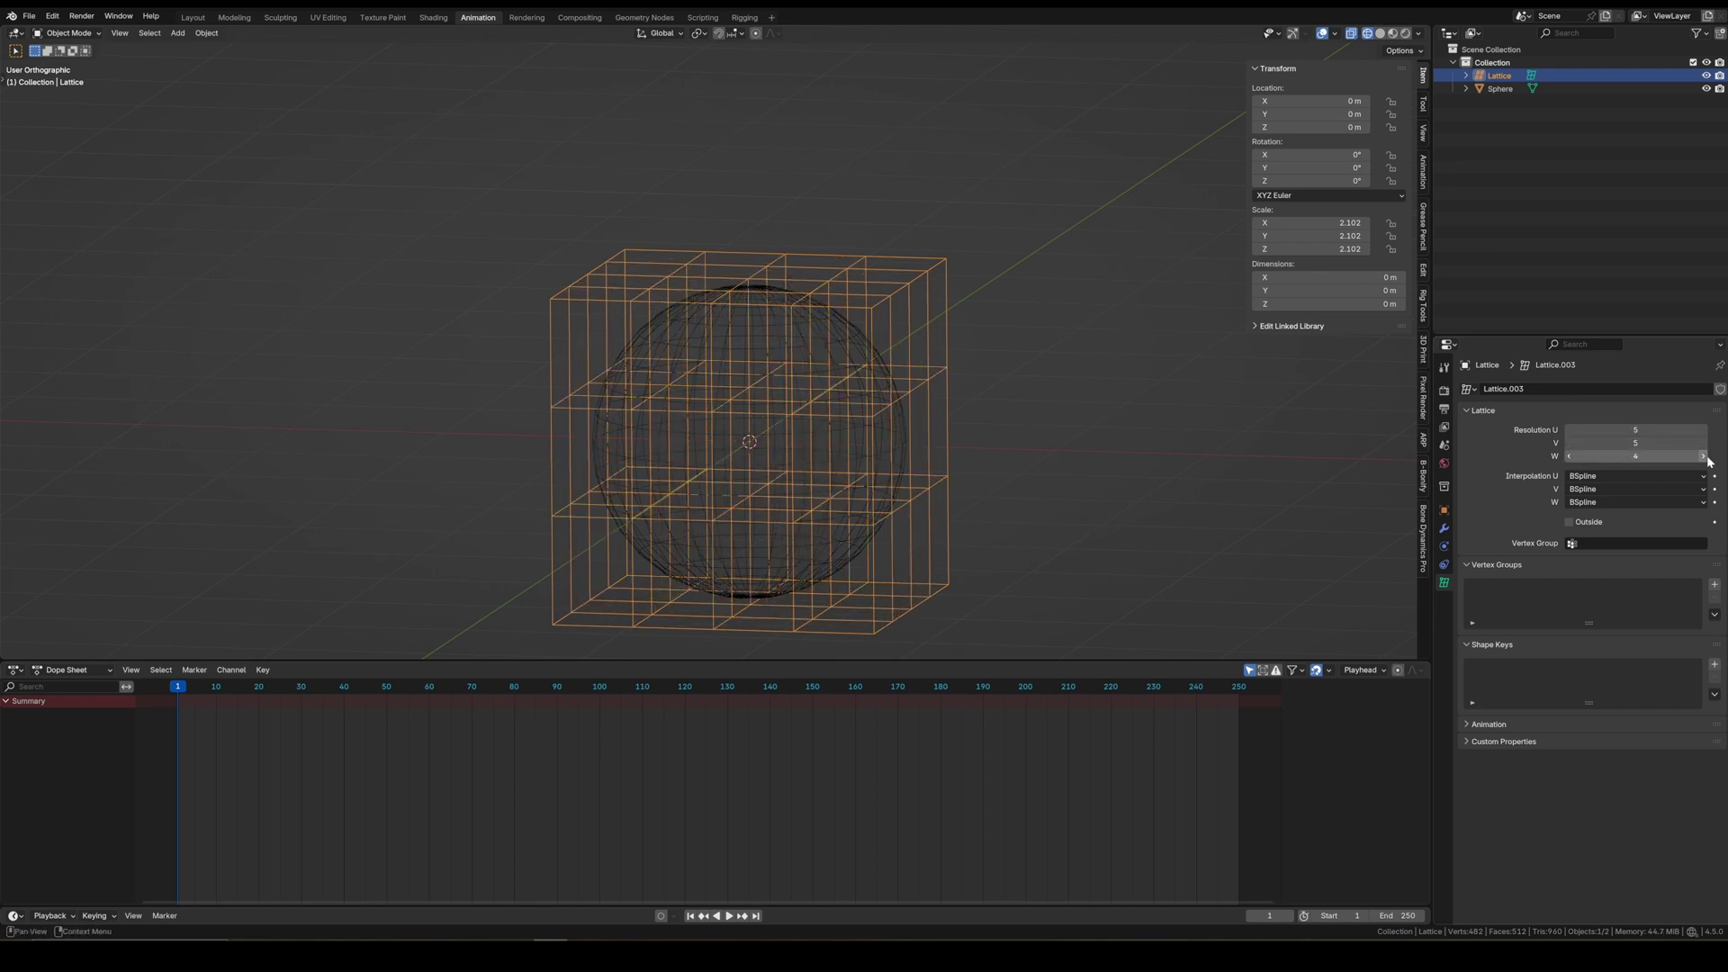
pyautogui.click(1705, 457)
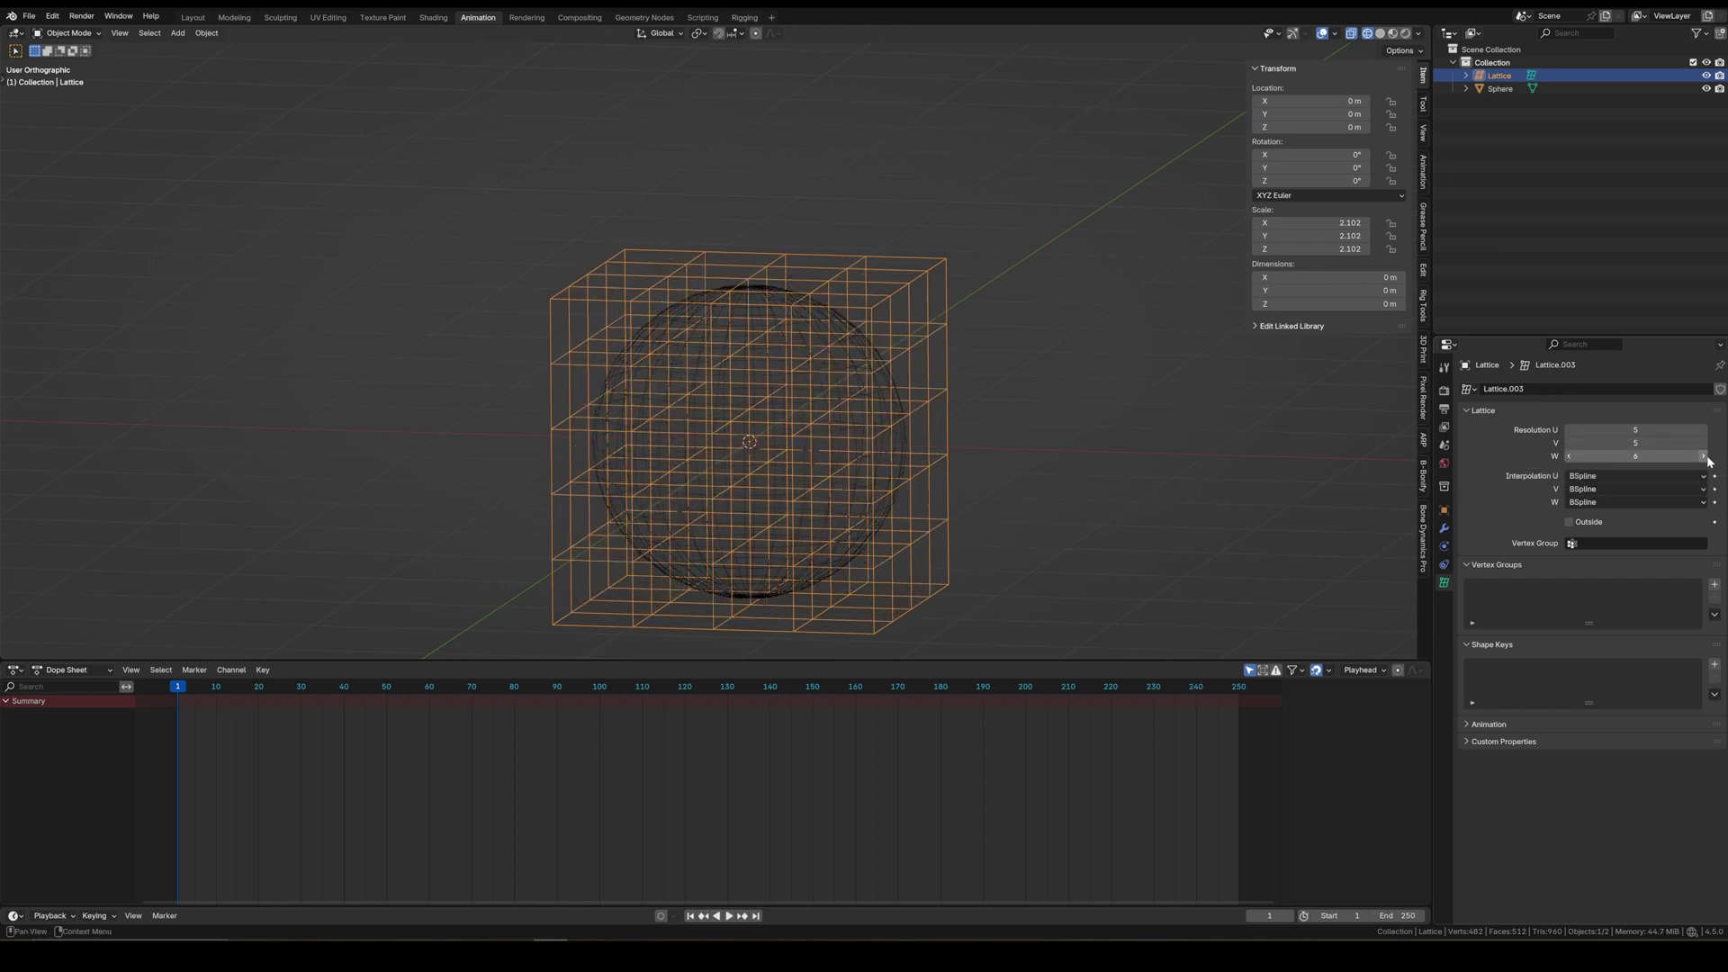
pyautogui.click(1570, 457)
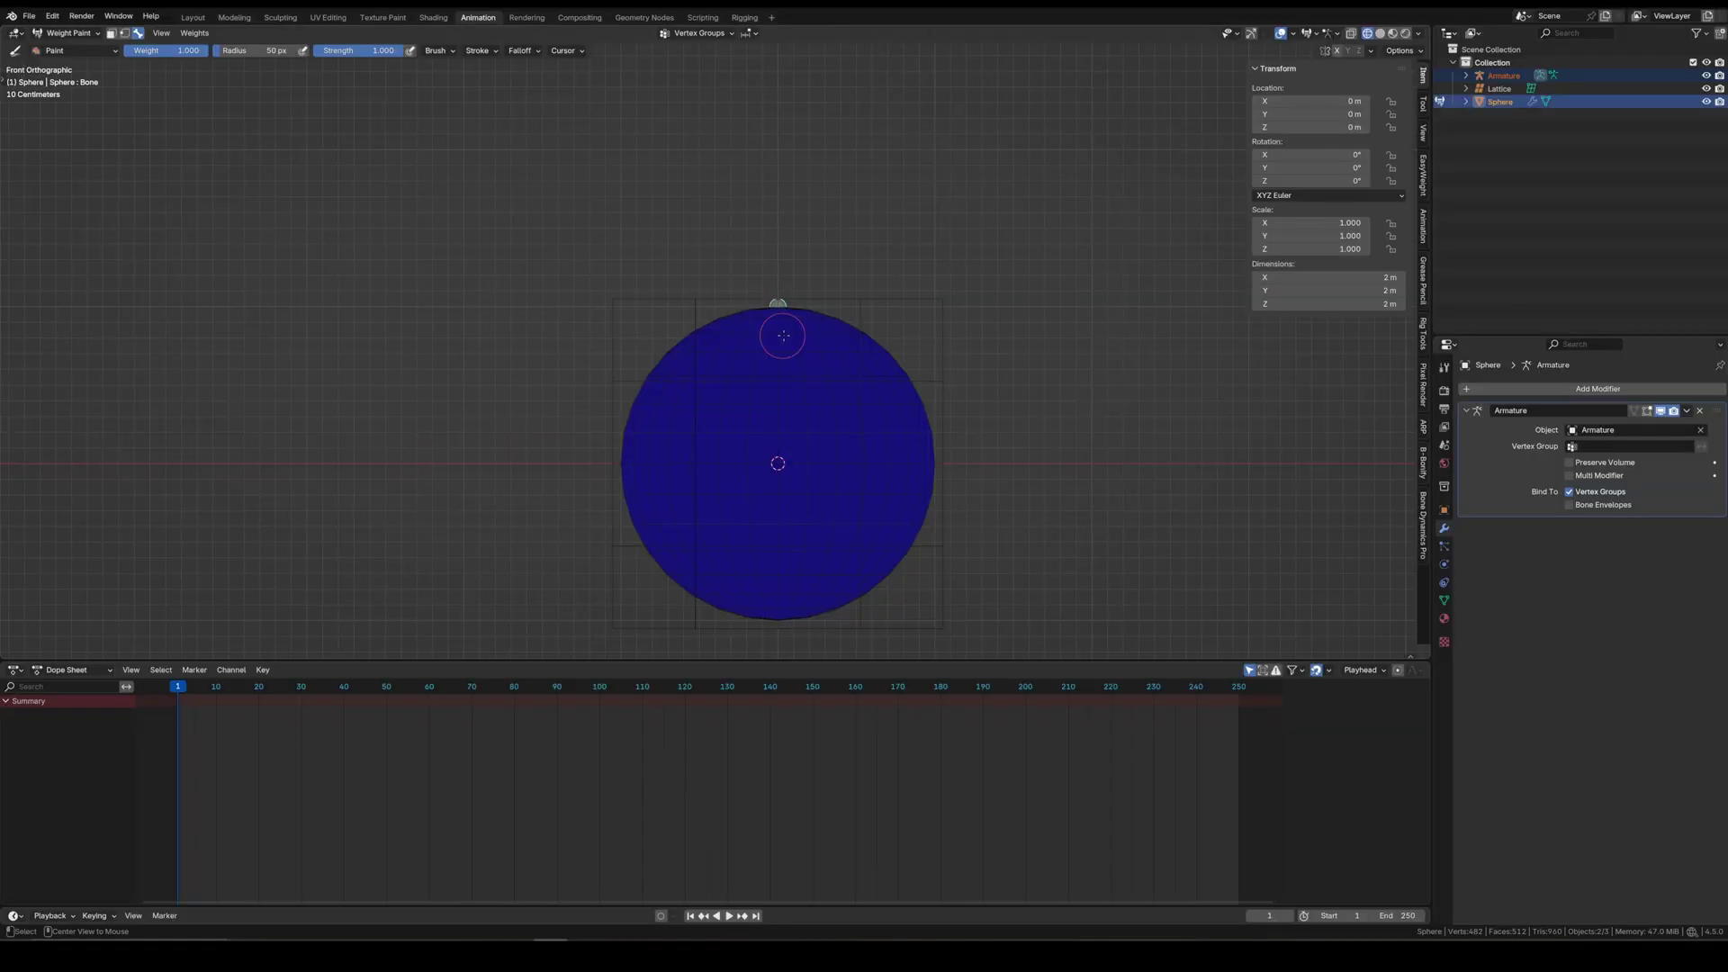
# - Brush bone weights across the whole sphere in Weight Paint mode
pyautogui.moveTo(784, 338)
pyautogui.mouseDown()
pyautogui.moveTo(825, 406)
pyautogui.moveTo(811, 514)
pyautogui.moveTo(645, 460)
pyautogui.moveTo(905, 447)
pyautogui.moveTo(702, 338)
pyautogui.mouseUp()
pyautogui.moveTo(825, 486)
pyautogui.mouseDown()
pyautogui.moveTo(715, 581)
pyautogui.moveTo(882, 481)
pyautogui.moveTo(672, 511)
pyautogui.mouseUp()
pyautogui.moveTo(688, 393); pyautogui.dragTo(793, 365)
pyautogui.hotkey('ctrl', 'Tab')
pyautogui.click(945, 304)
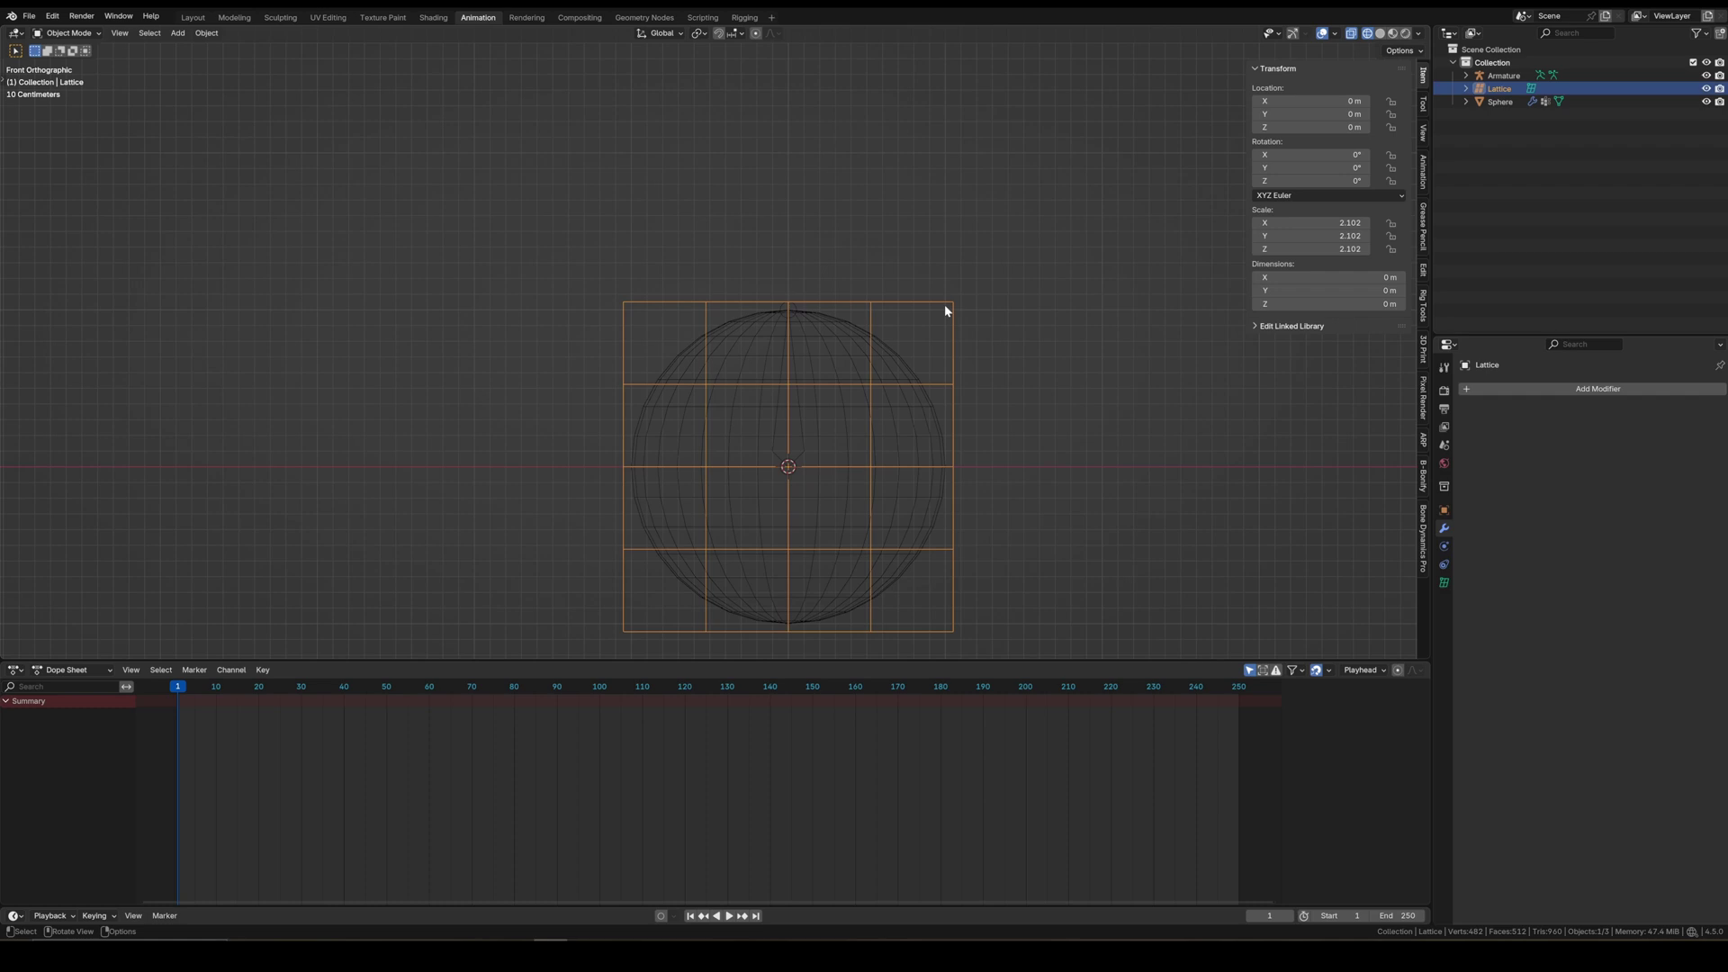
pyautogui.hotkey('ctrl', 'Tab')
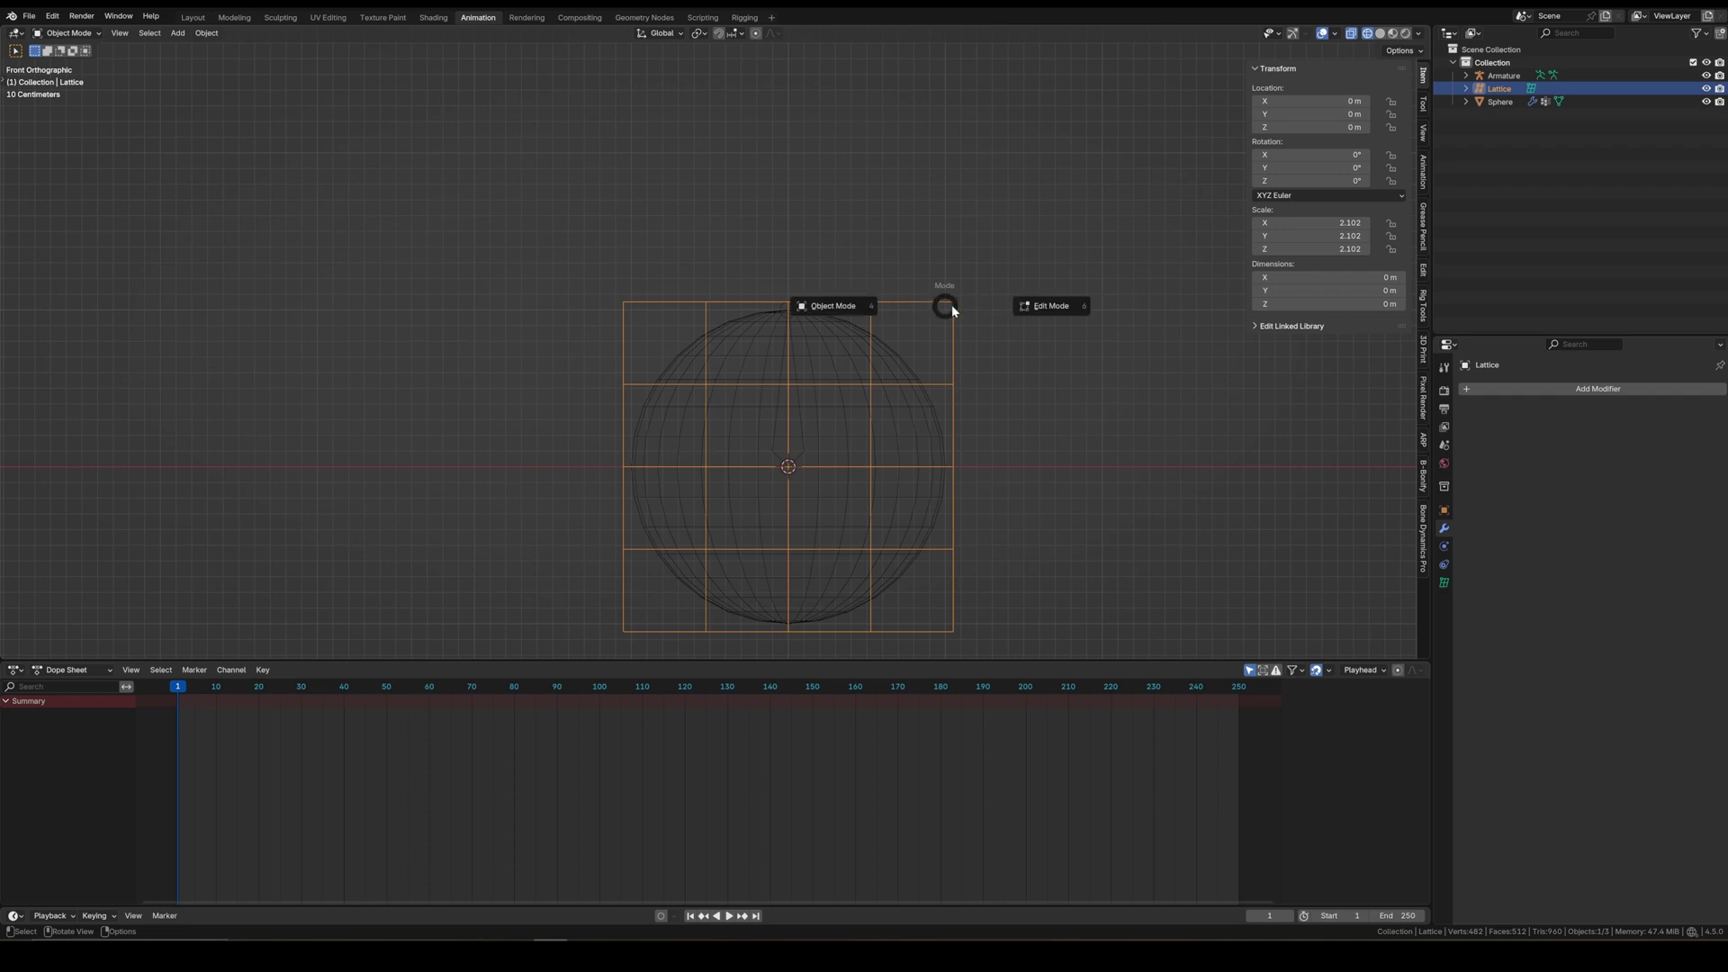
pyautogui.click(890, 351)
pyautogui.hotkey('ctrl', 'Tab')
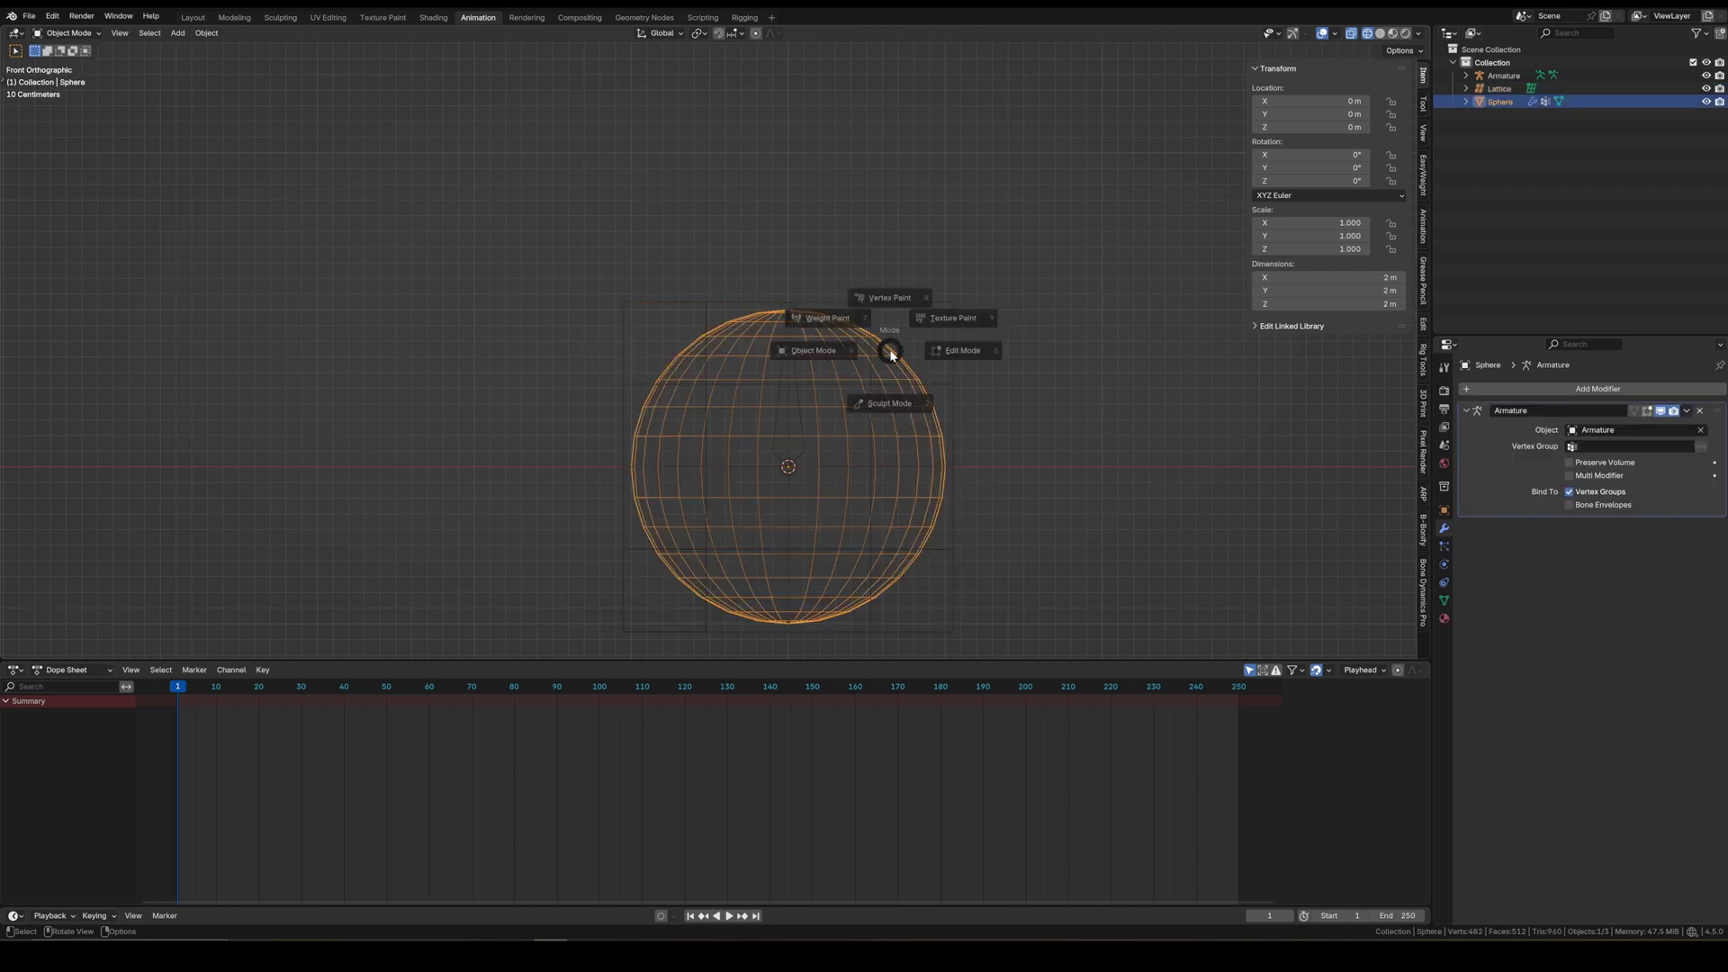
pyautogui.click(907, 304)
pyautogui.hotkey('ctrl', 'Tab')
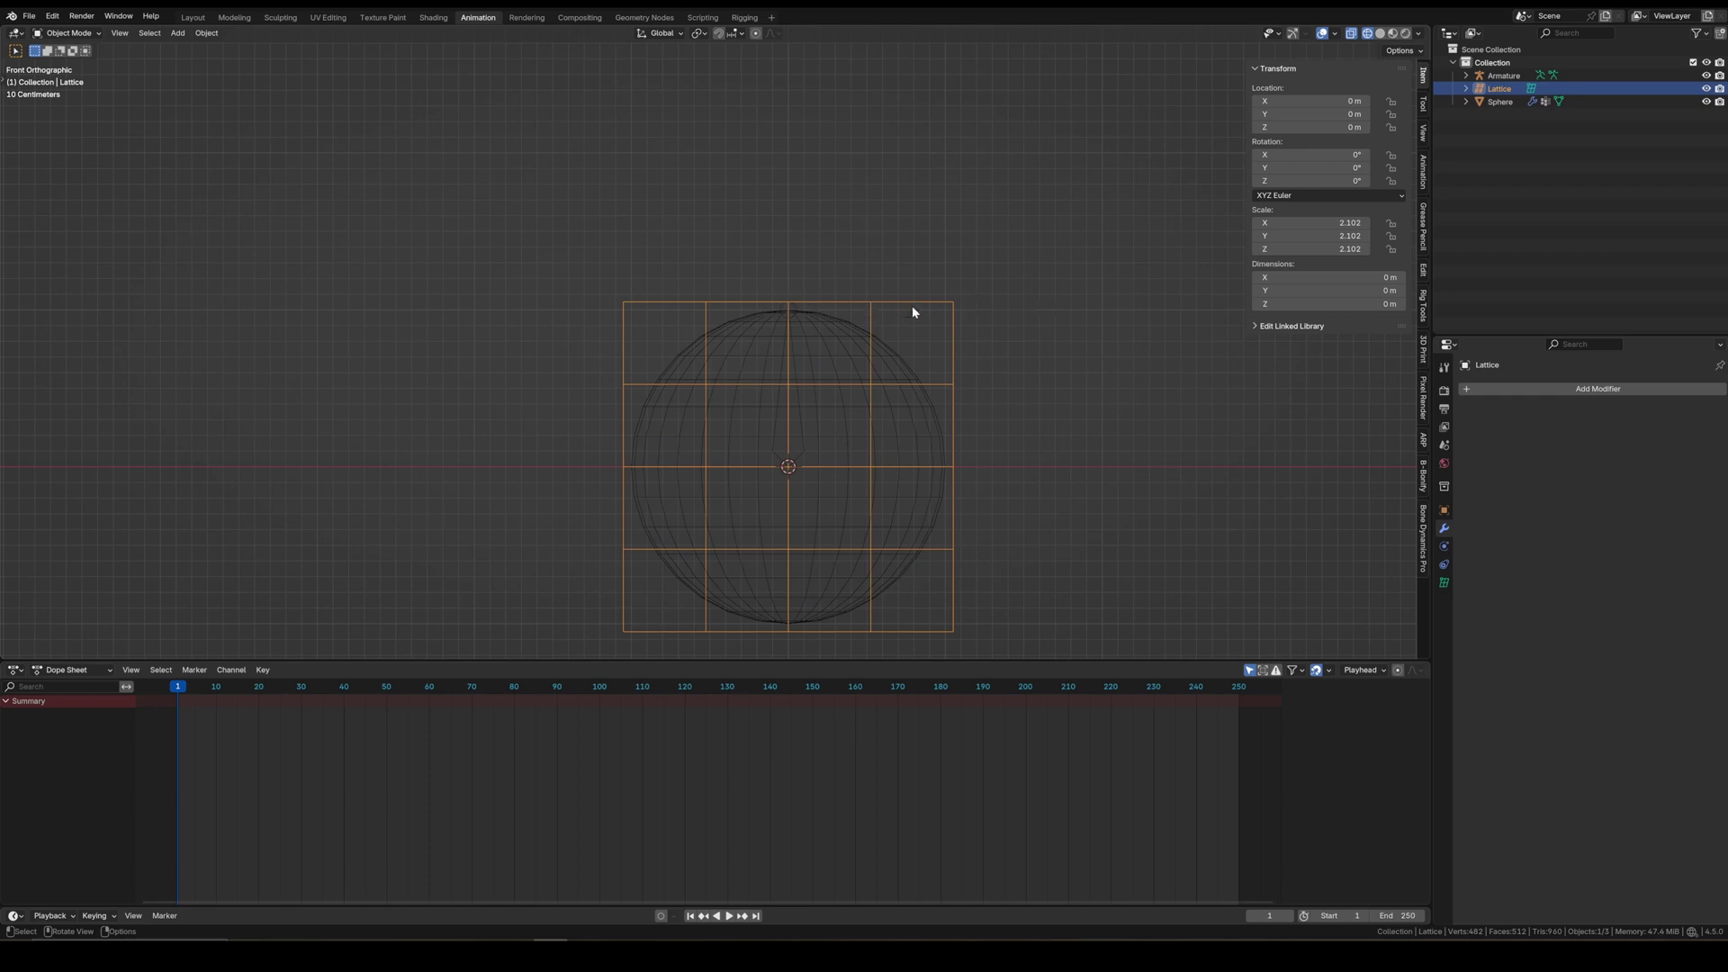
pyautogui.keyDown('shift'); pyautogui.moveTo(944, 553); pyautogui.dragTo(956, 531, button='middle'); pyautogui.keyUp('shift')
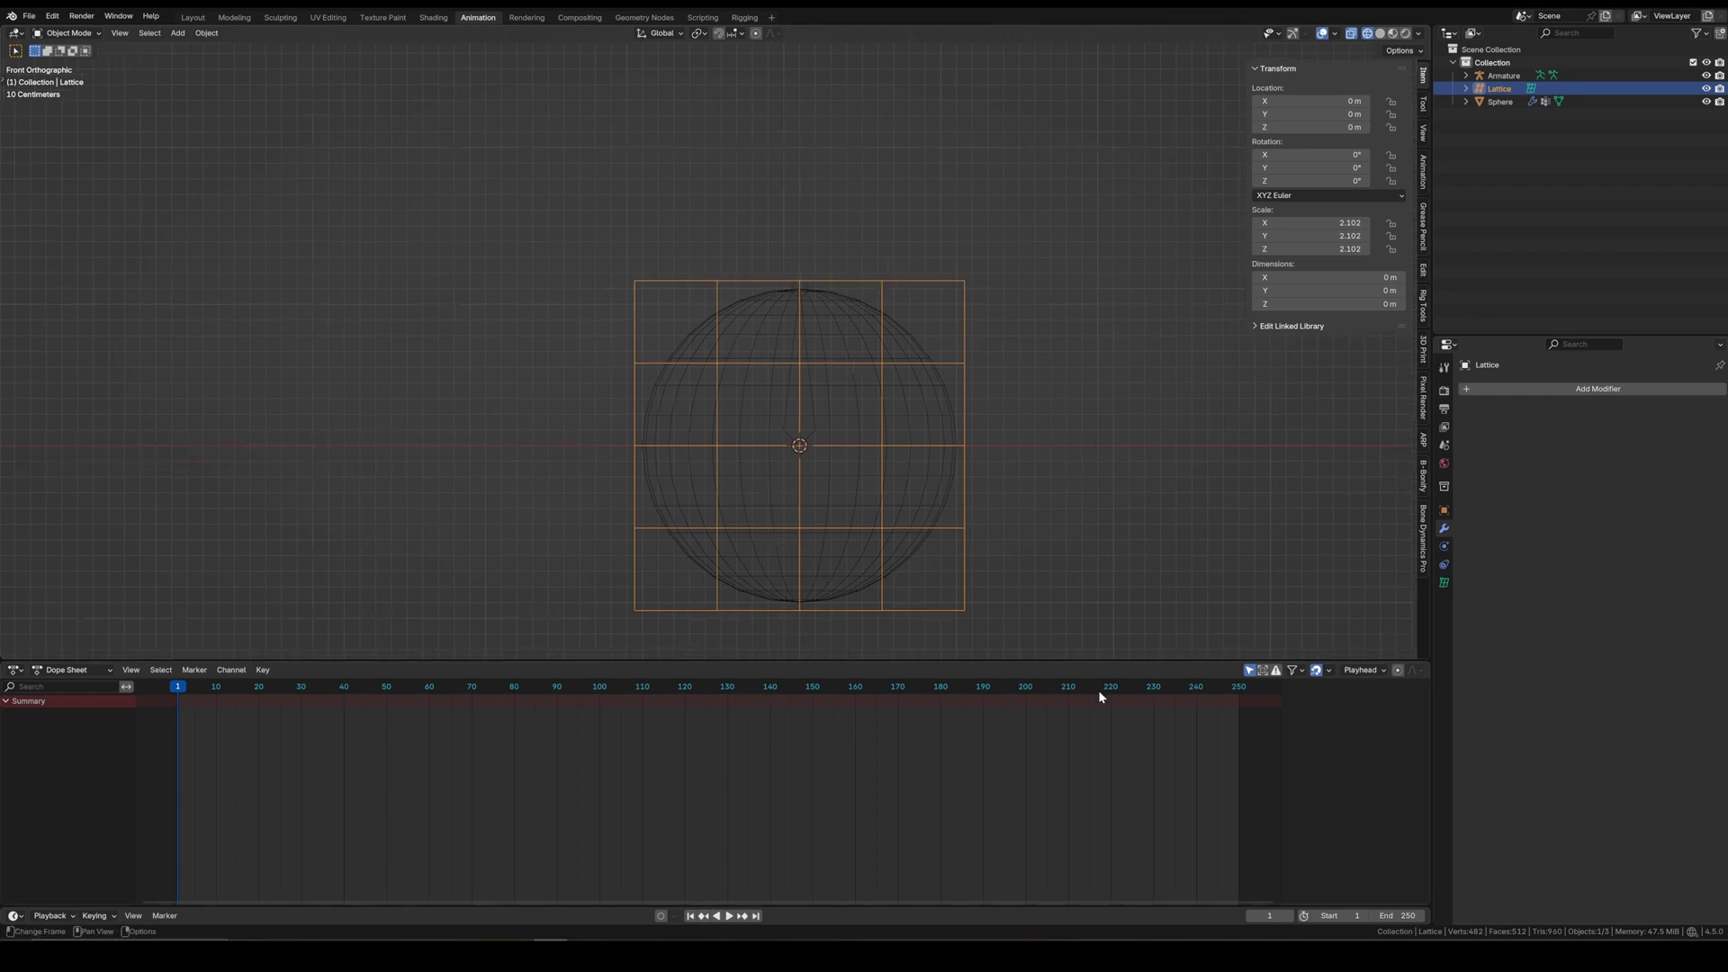
# - Create a vertex group named EmperorProtects on the lattice and inspect its inner points
pyautogui.click(1445, 584)
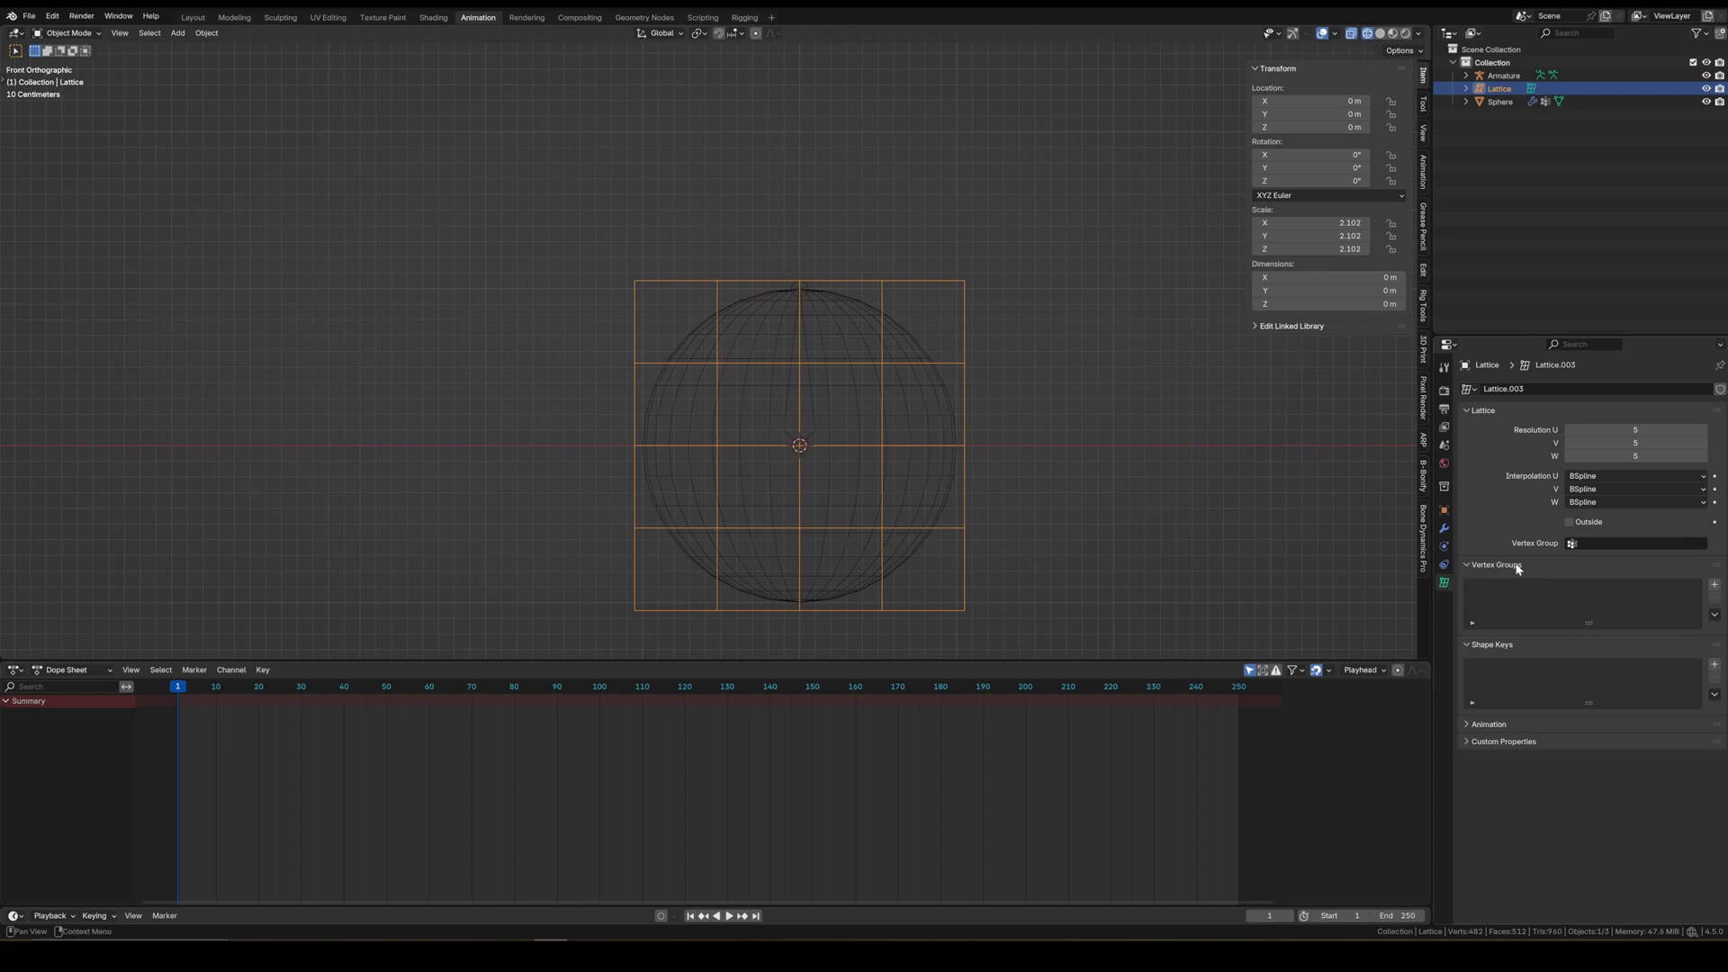
pyautogui.click(1714, 585)
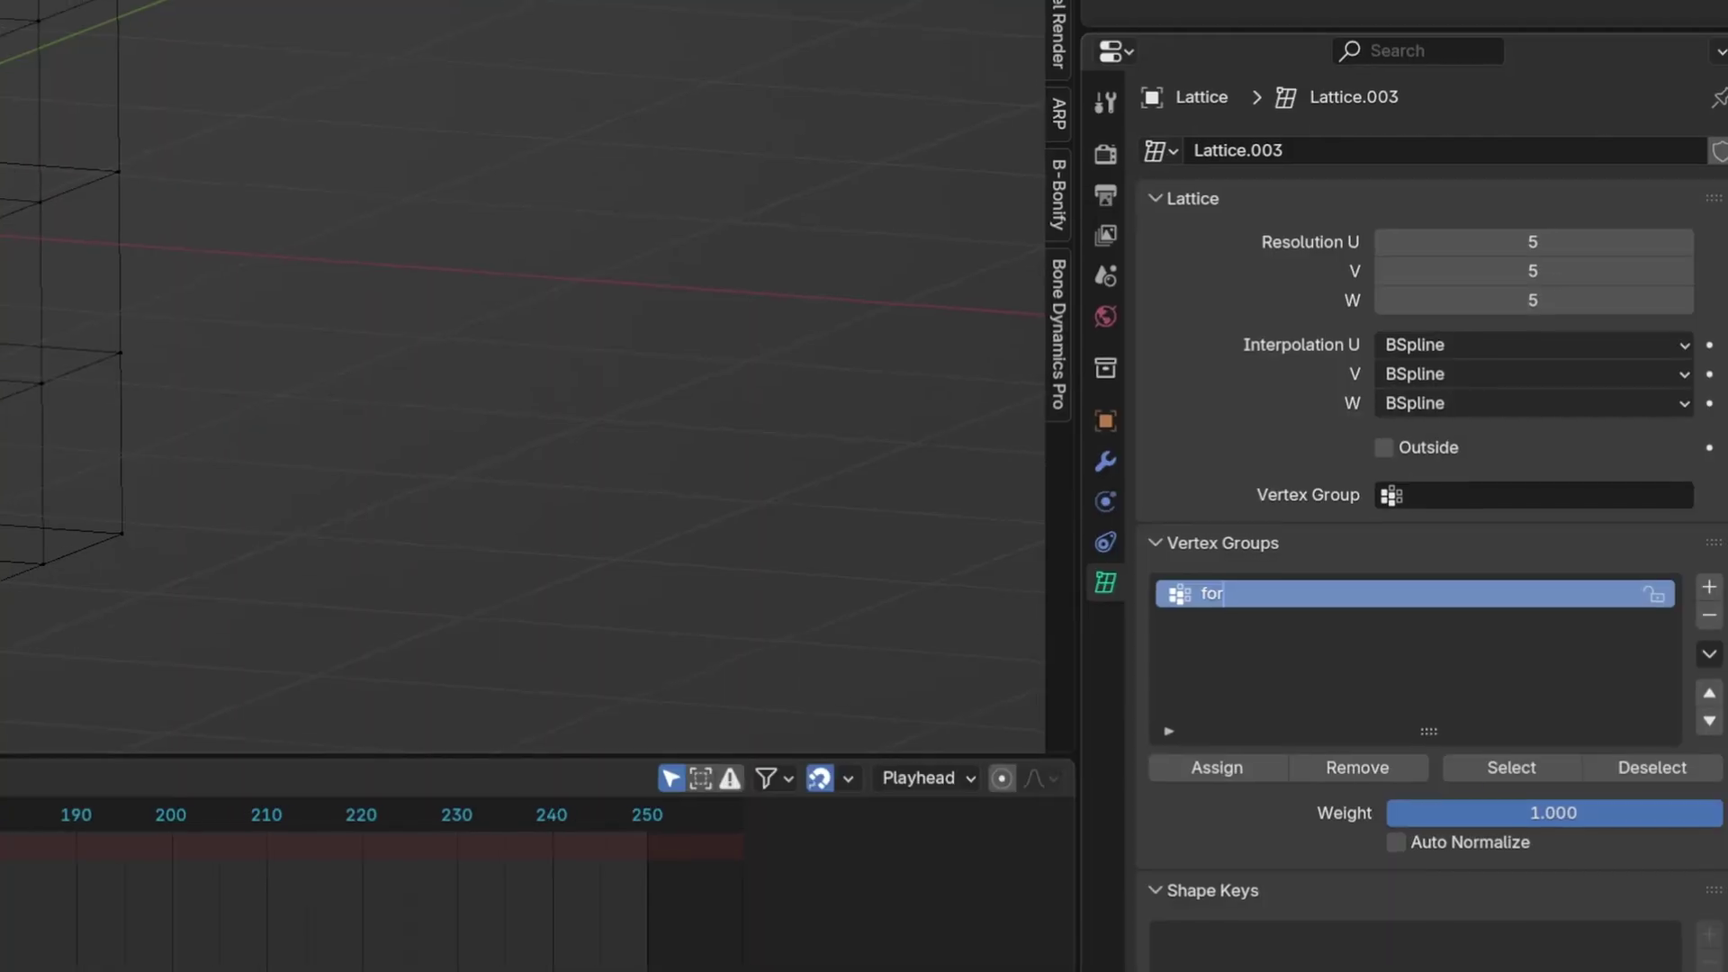
pyautogui.write('FORTHEEMPEROR')
pyautogui.press('Return')
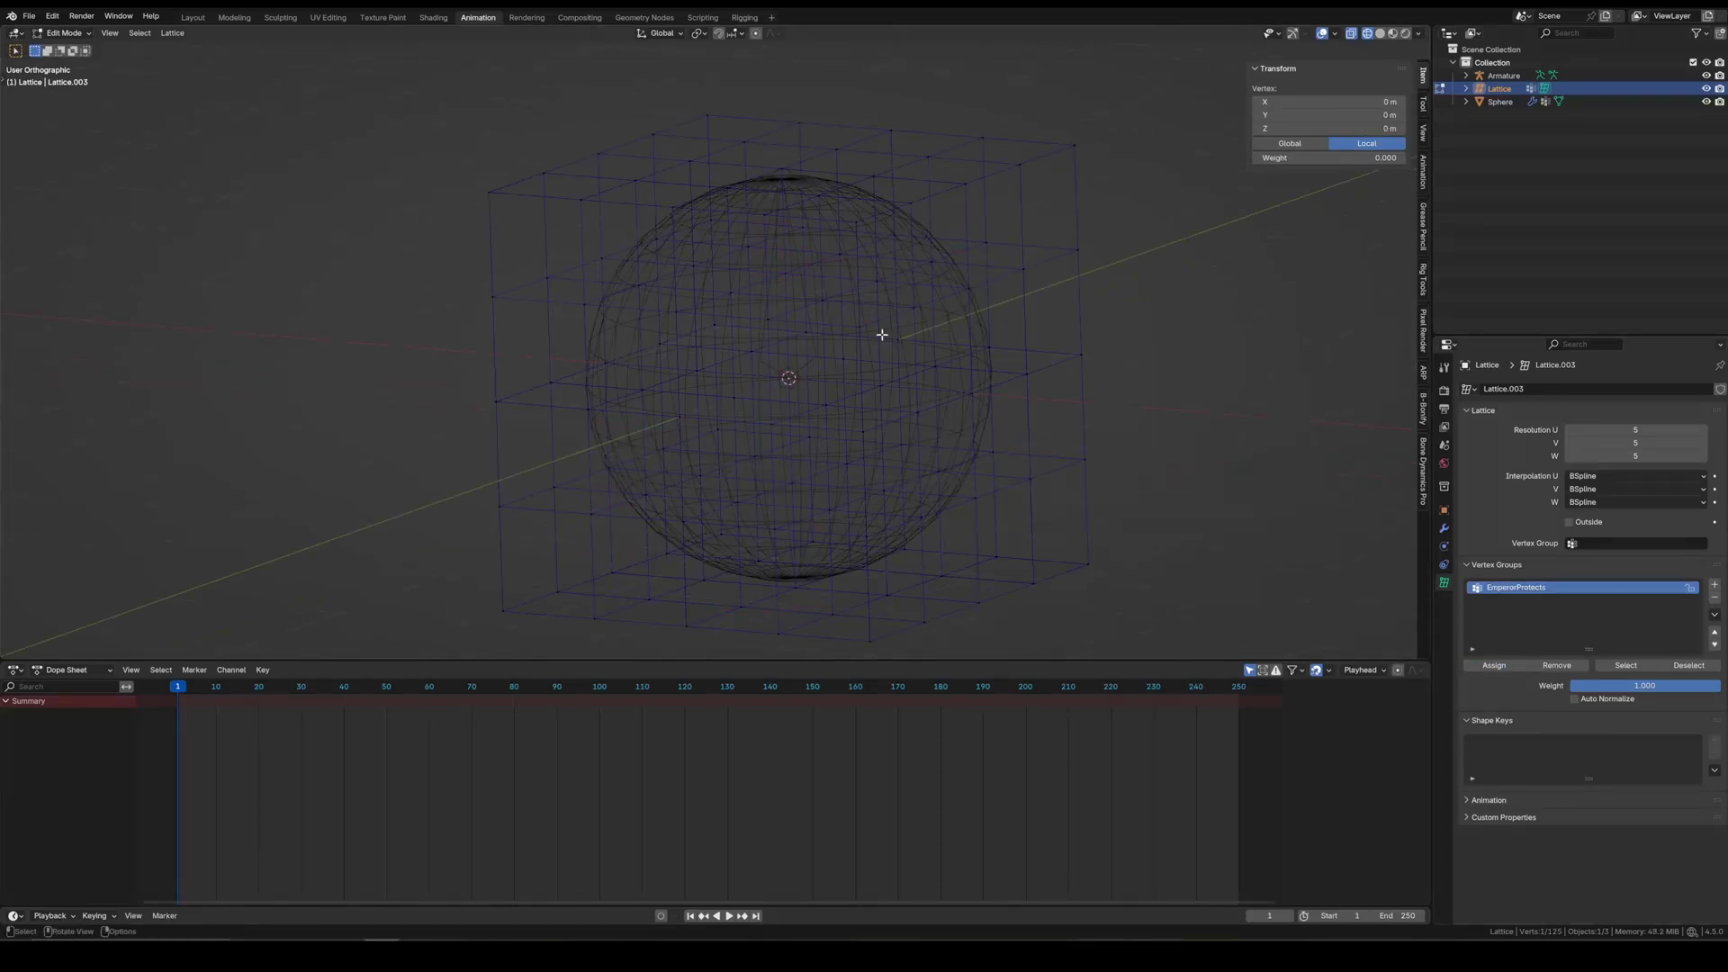
pyautogui.press('g')
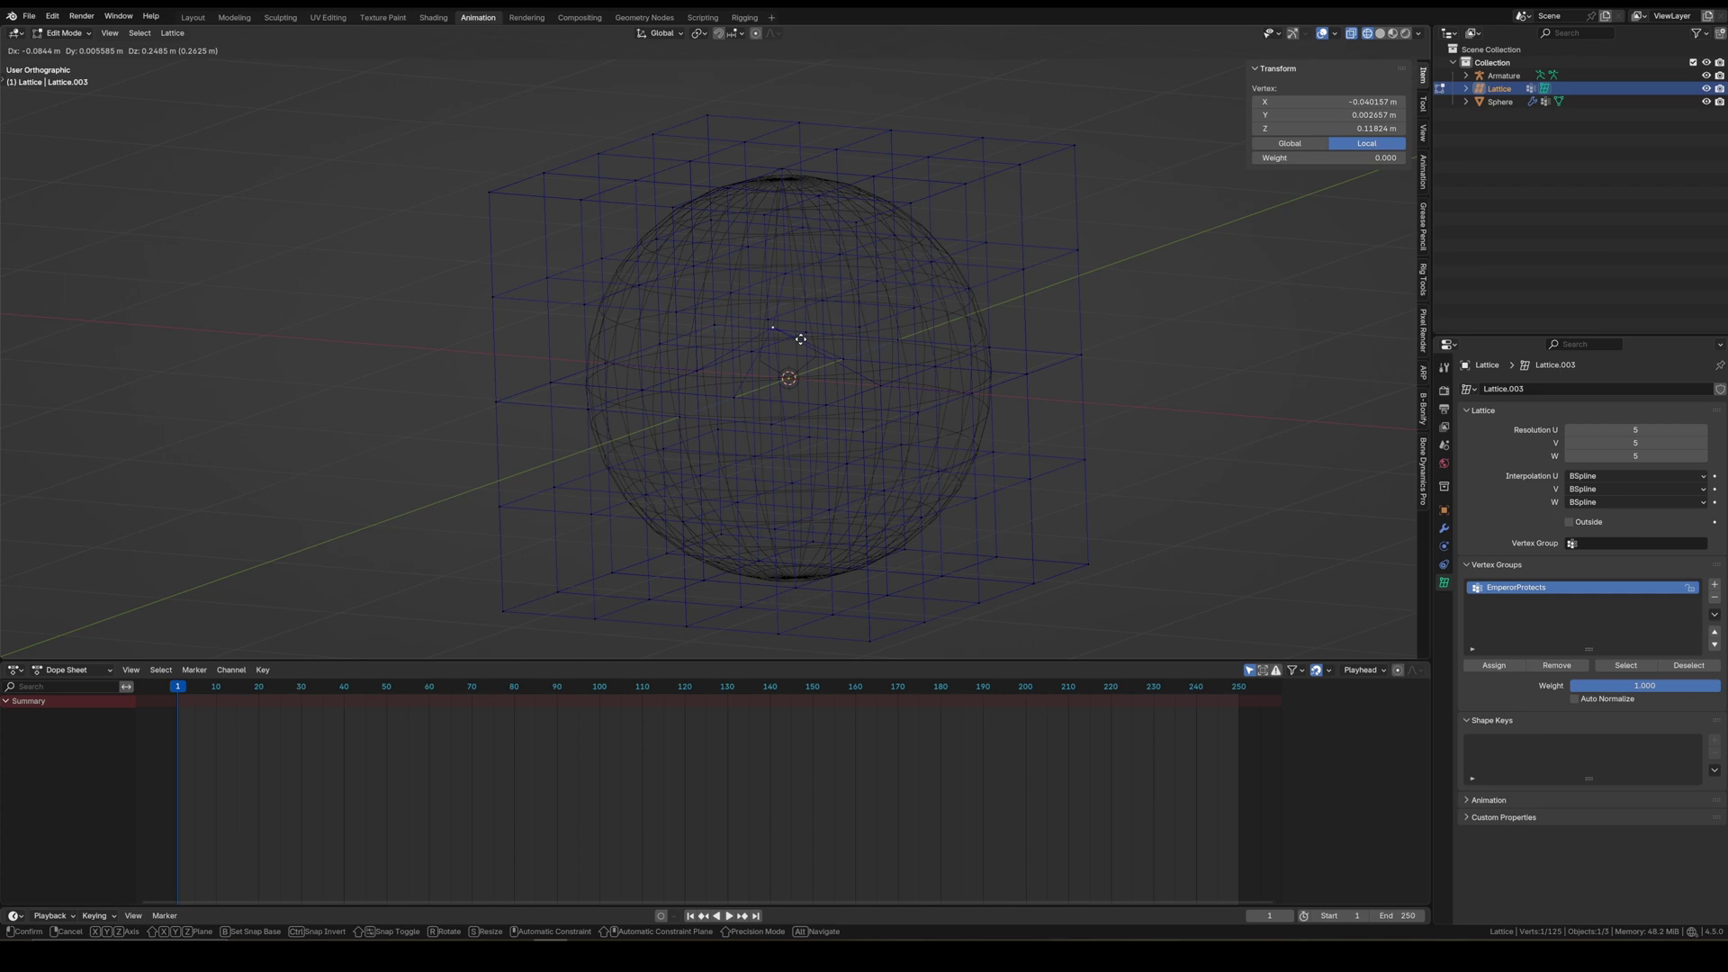
pyautogui.press('Escape')
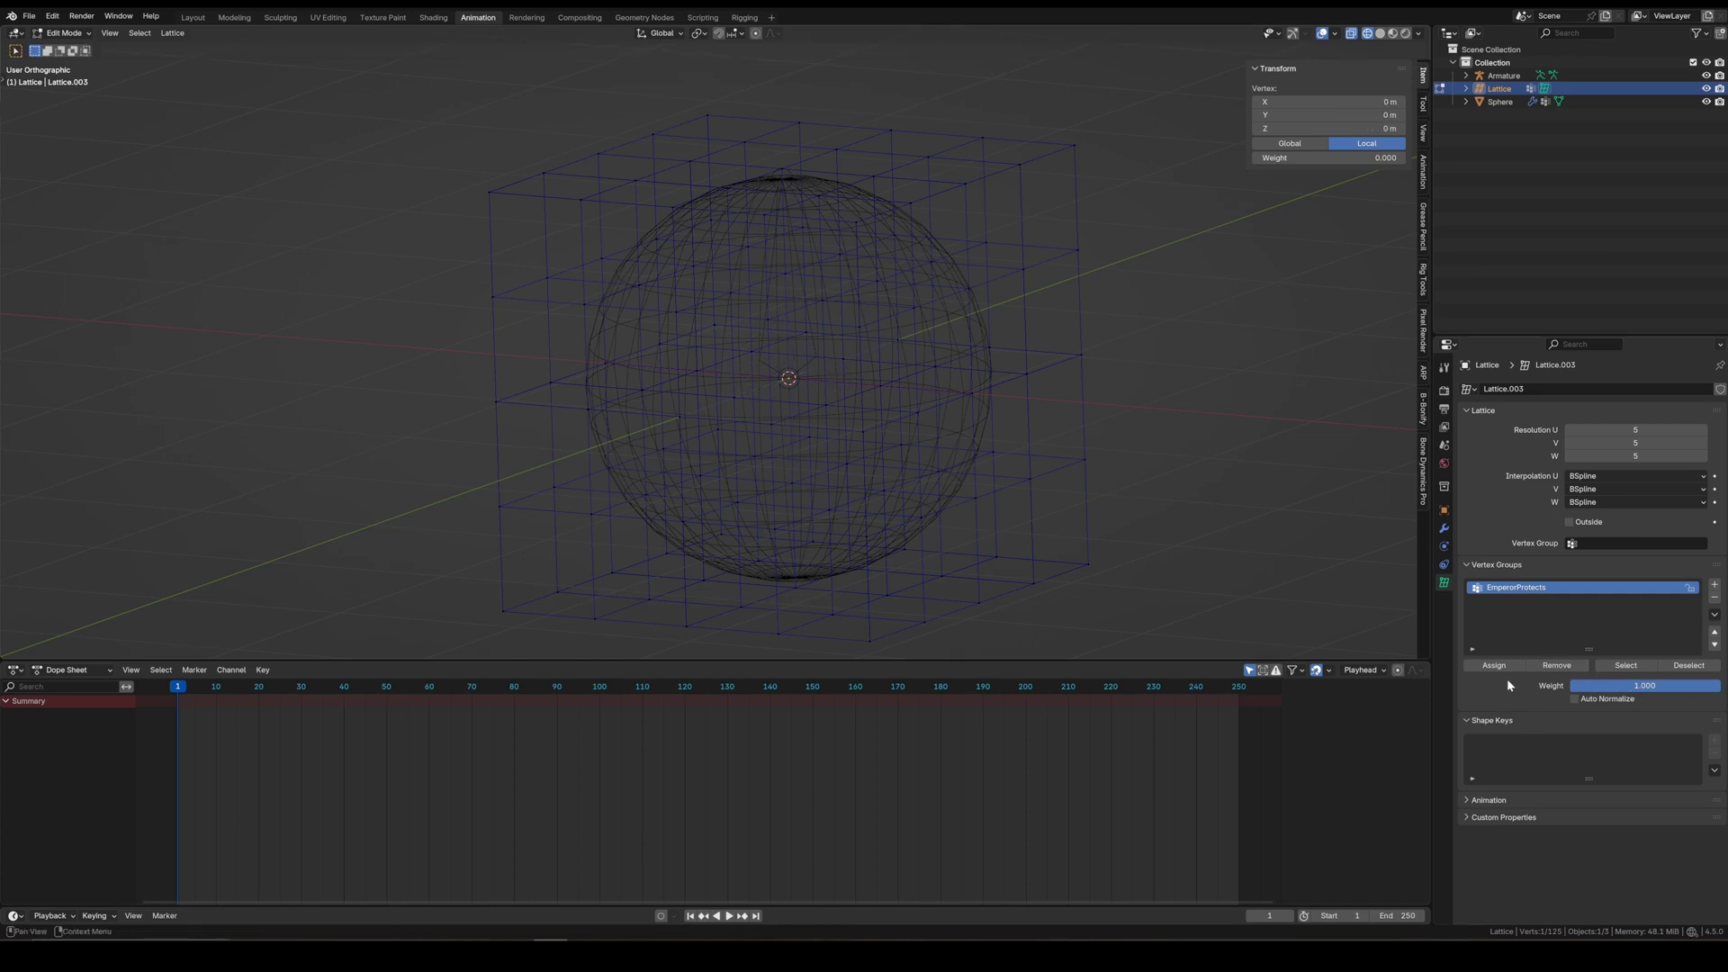
pyautogui.moveTo(983, 386); pyautogui.dragTo(865, 379, button='middle')
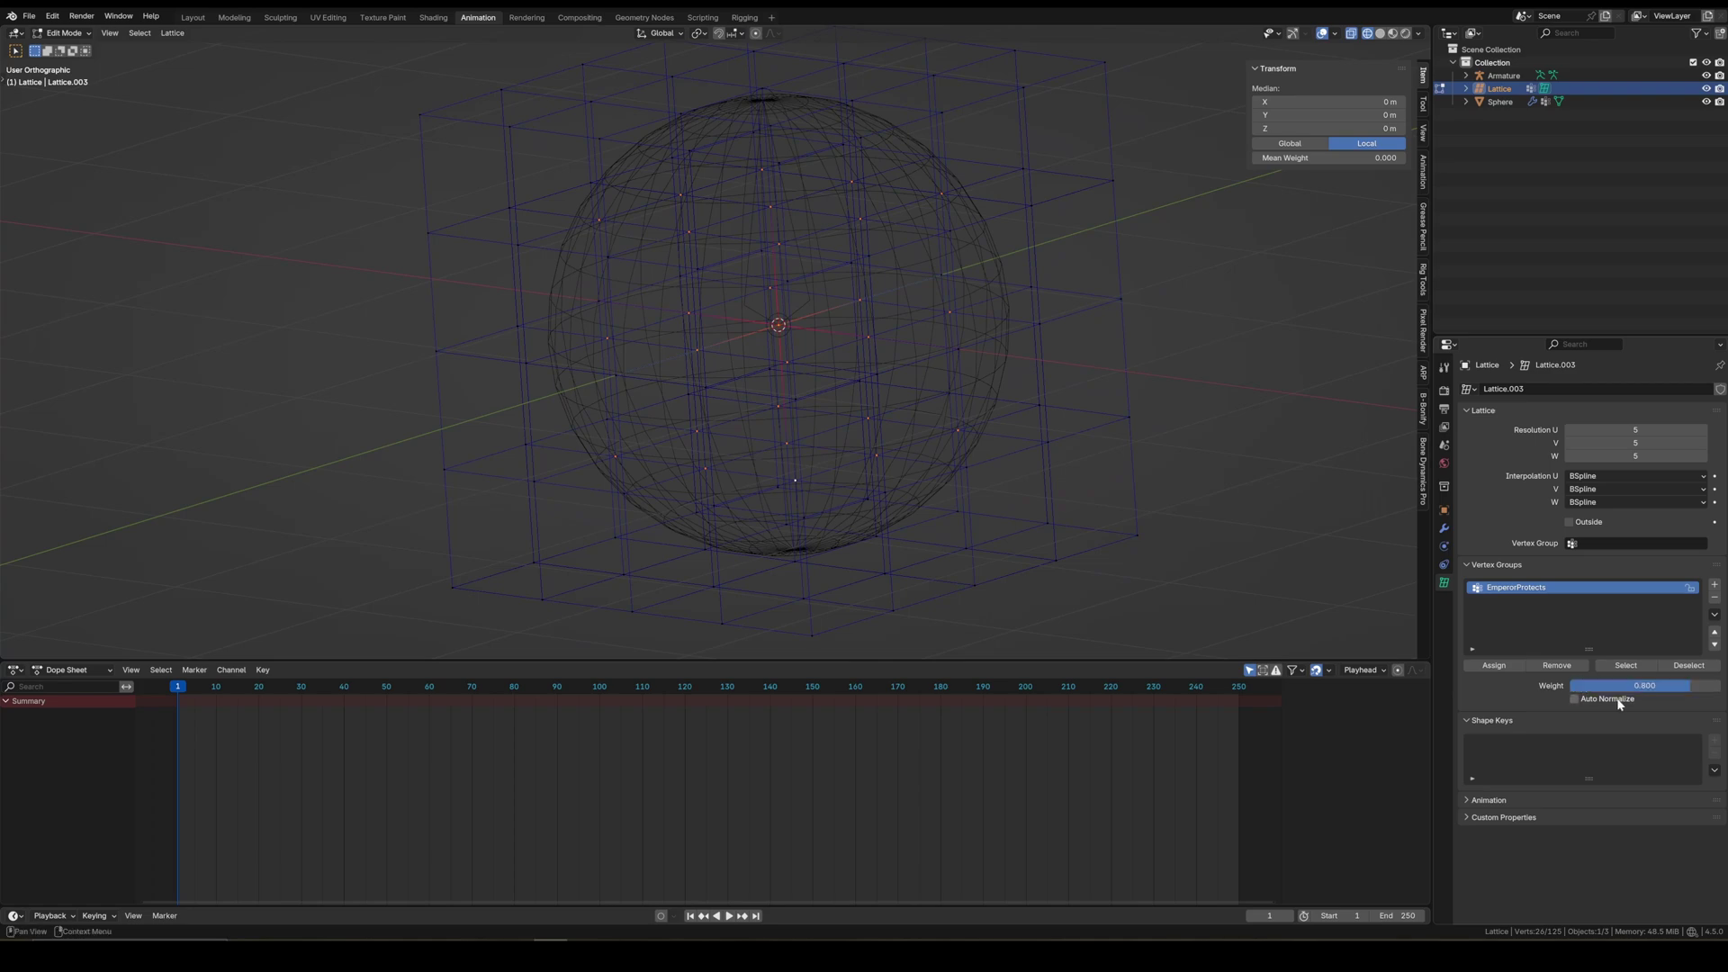
# - Assign the inner lattice points to EmperorProtects, deselect all and return to object mode, front view
pyautogui.click(1508, 669)
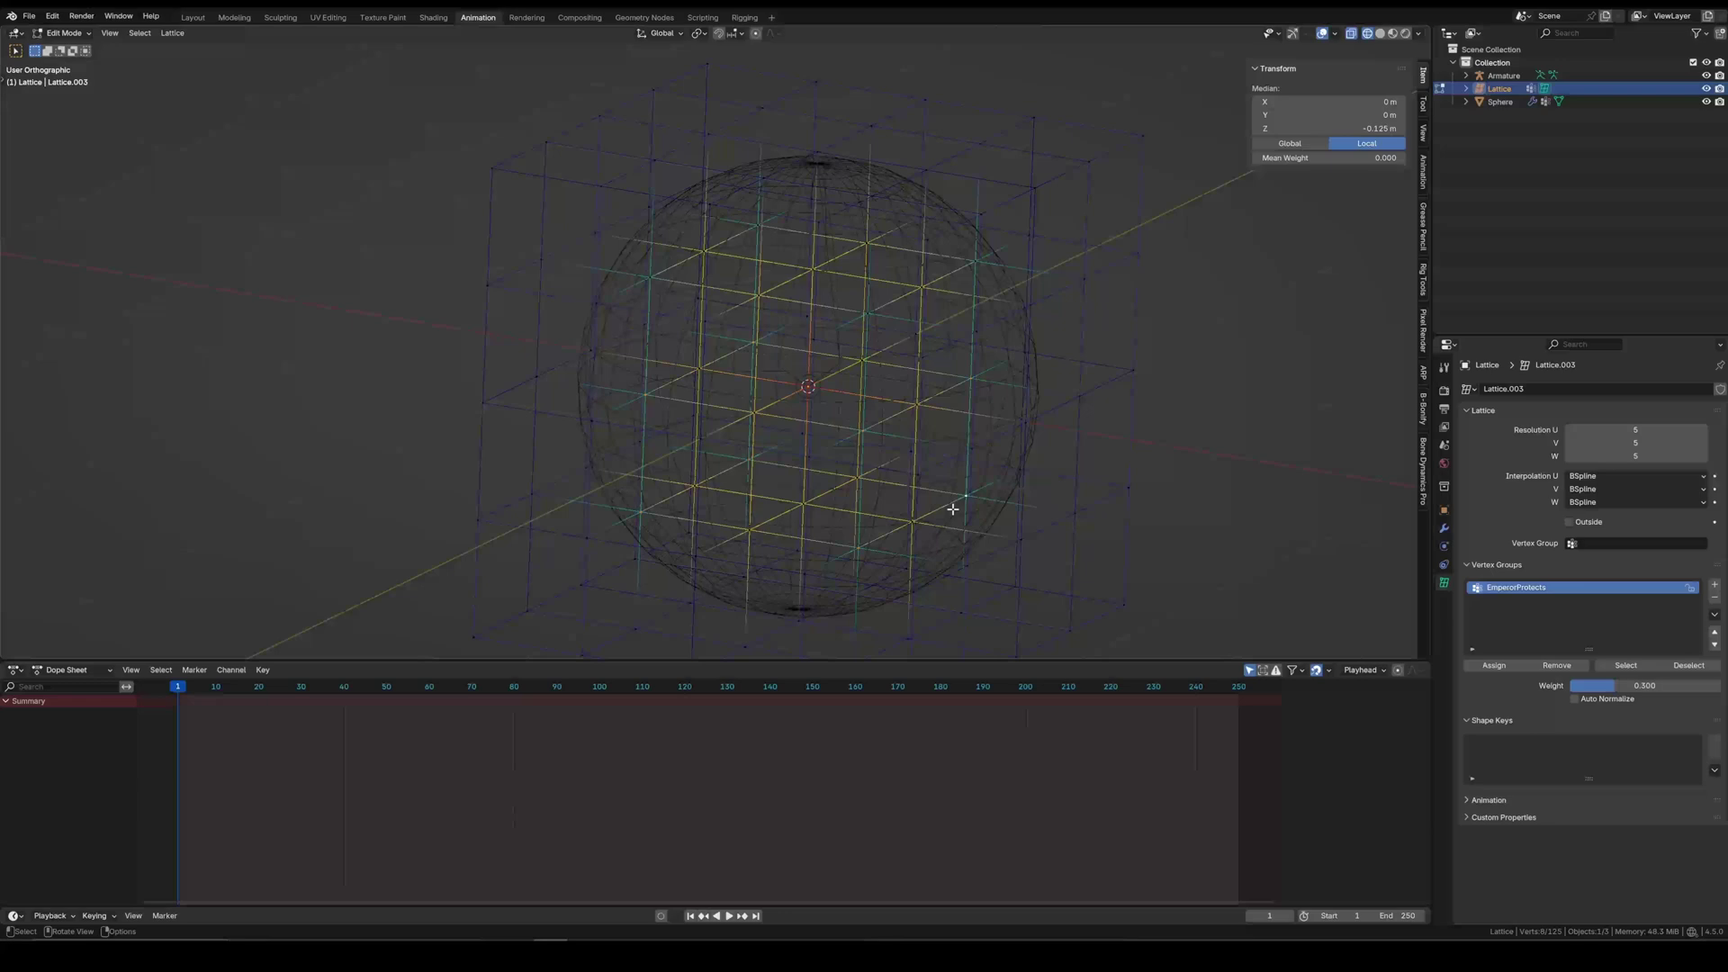
pyautogui.moveTo(952, 509)
pyautogui.mouseDown(button='middle')
pyautogui.moveTo(832, 438)
pyautogui.moveTo(819, 481)
pyautogui.moveTo(1080, 457)
pyautogui.moveTo(698, 447)
pyautogui.mouseUp(button='middle')
pyautogui.hotkey('alt', 'a')
pyautogui.scroll(-2, 916, 452)
pyautogui.press('Tab')
pyautogui.press('KP_1')
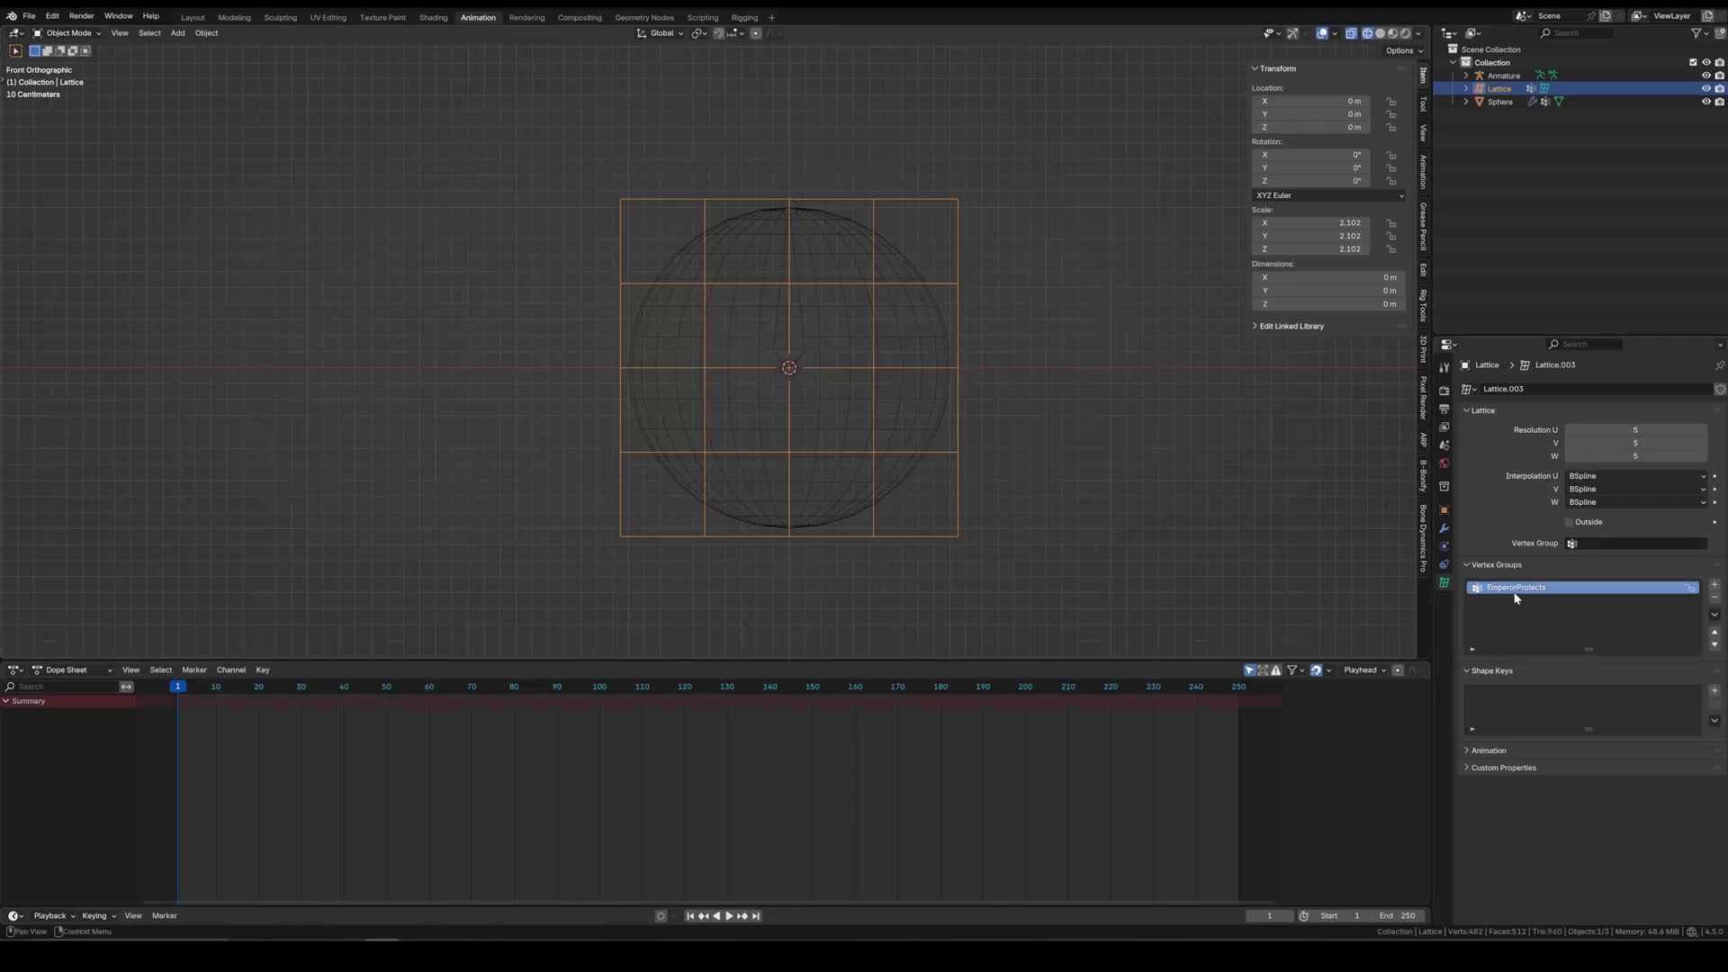
# - Add a Hook modifier to the lattice
pyautogui.click(1444, 526)
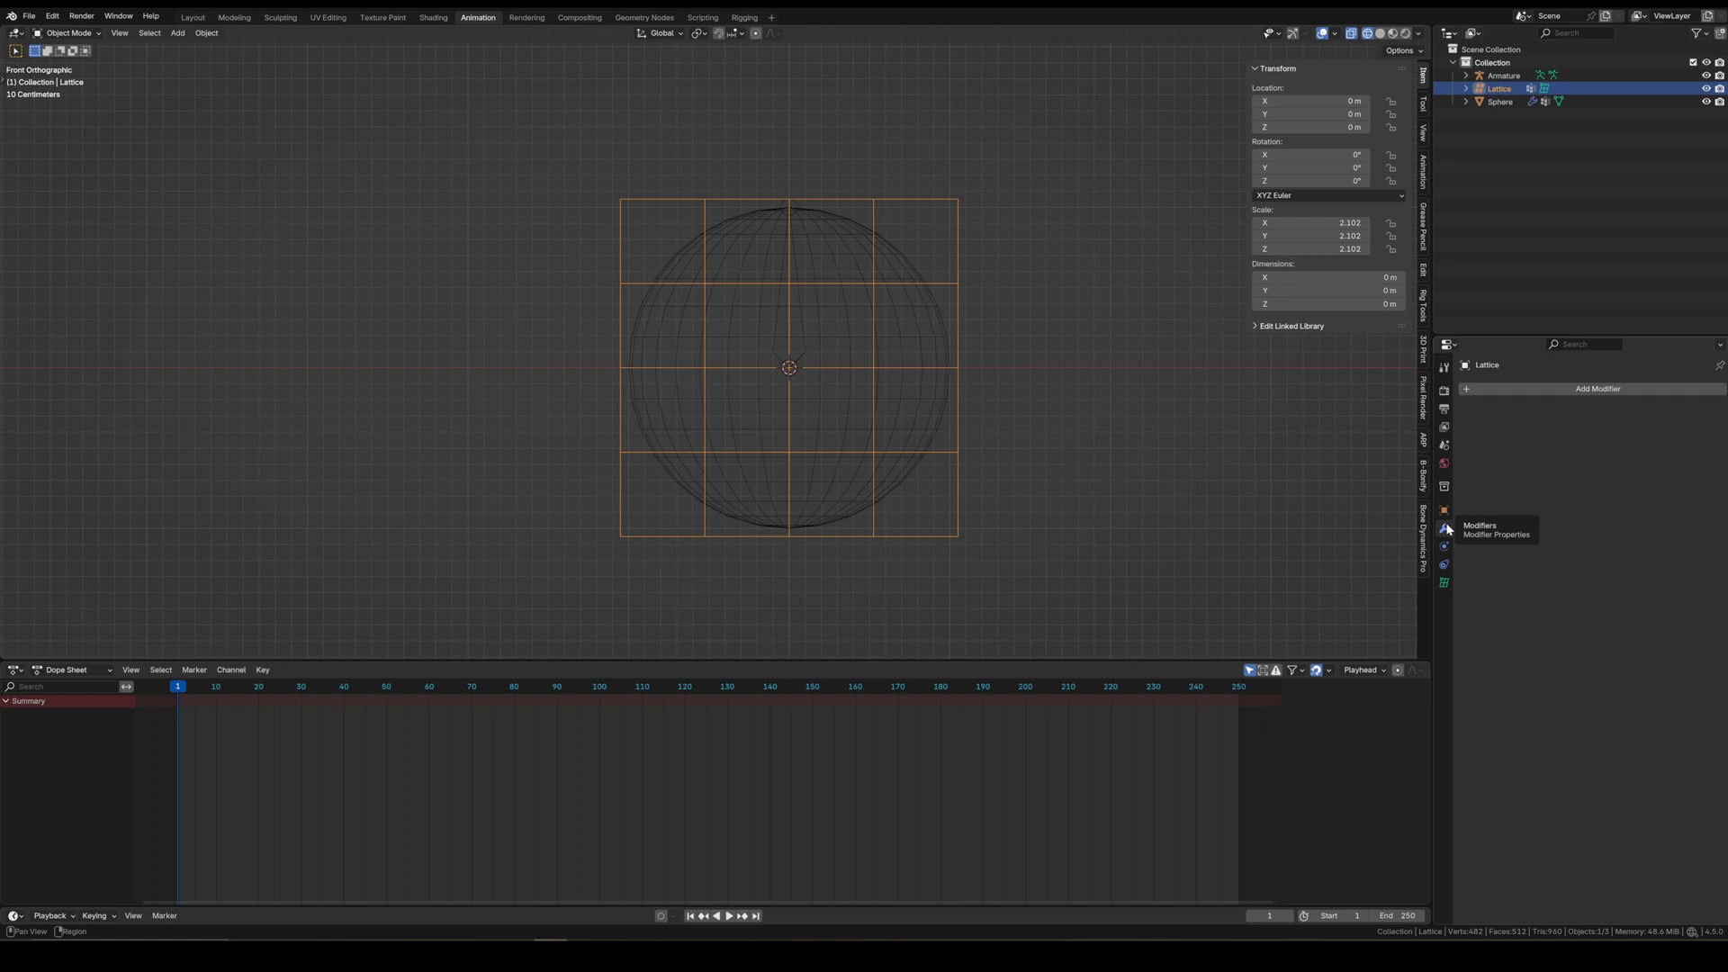
pyautogui.click(1510, 392)
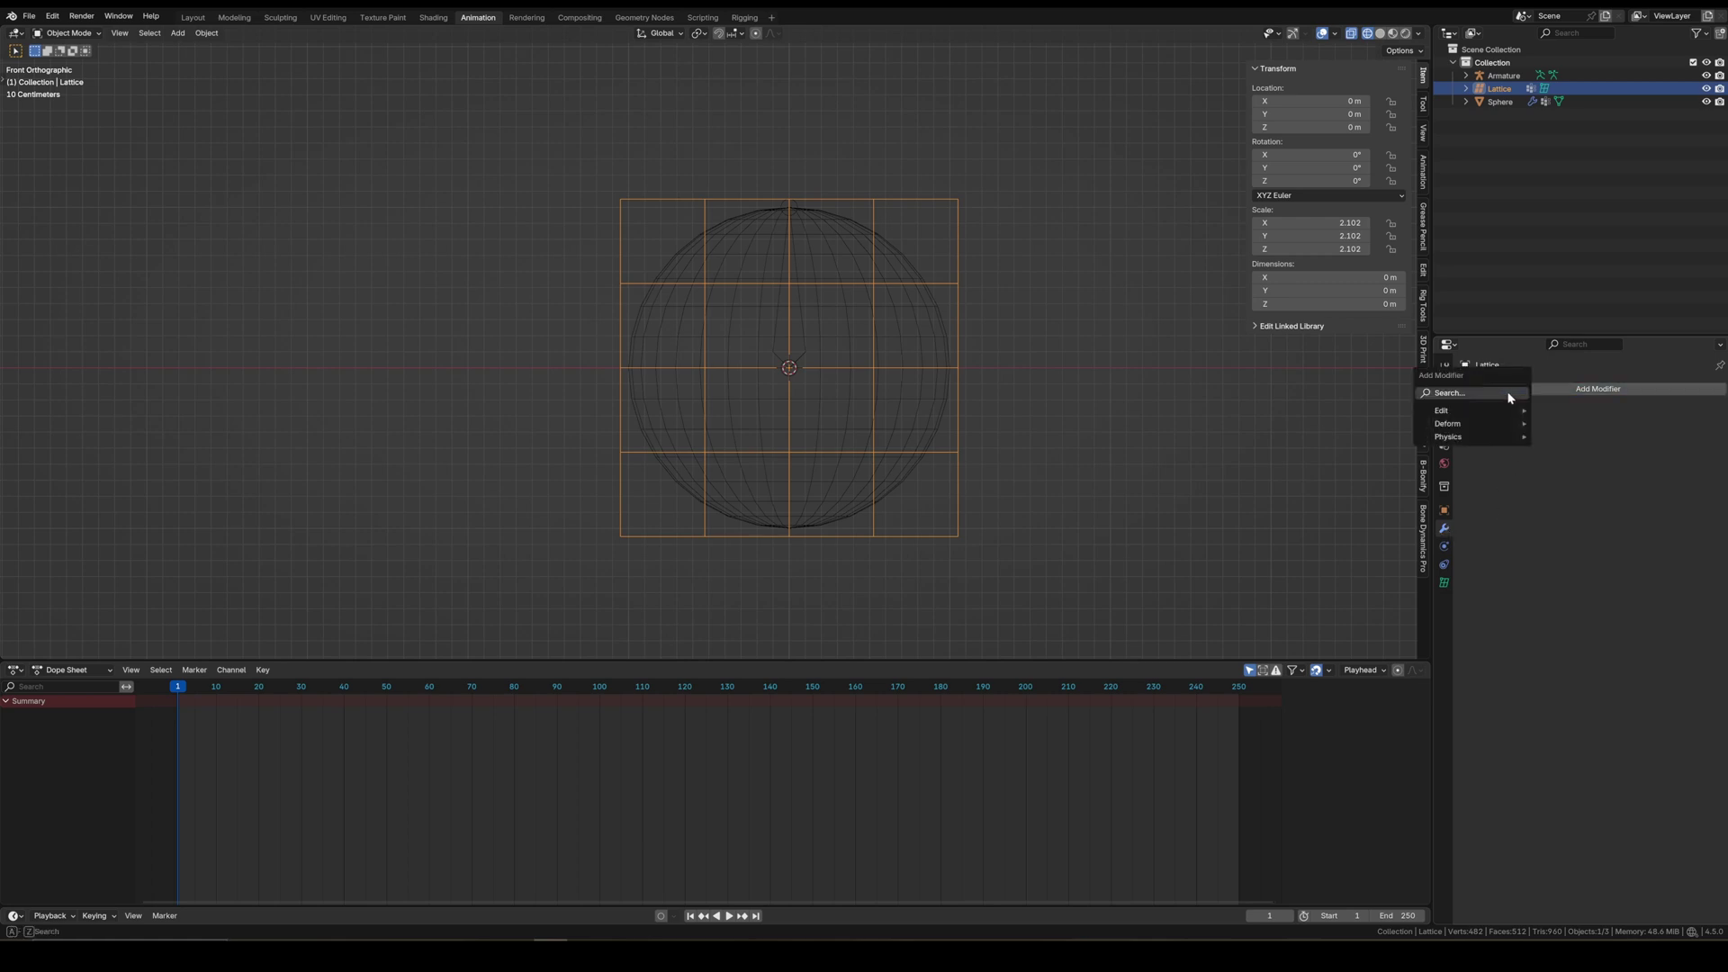
pyautogui.press('space')
pyautogui.click(1485, 422)
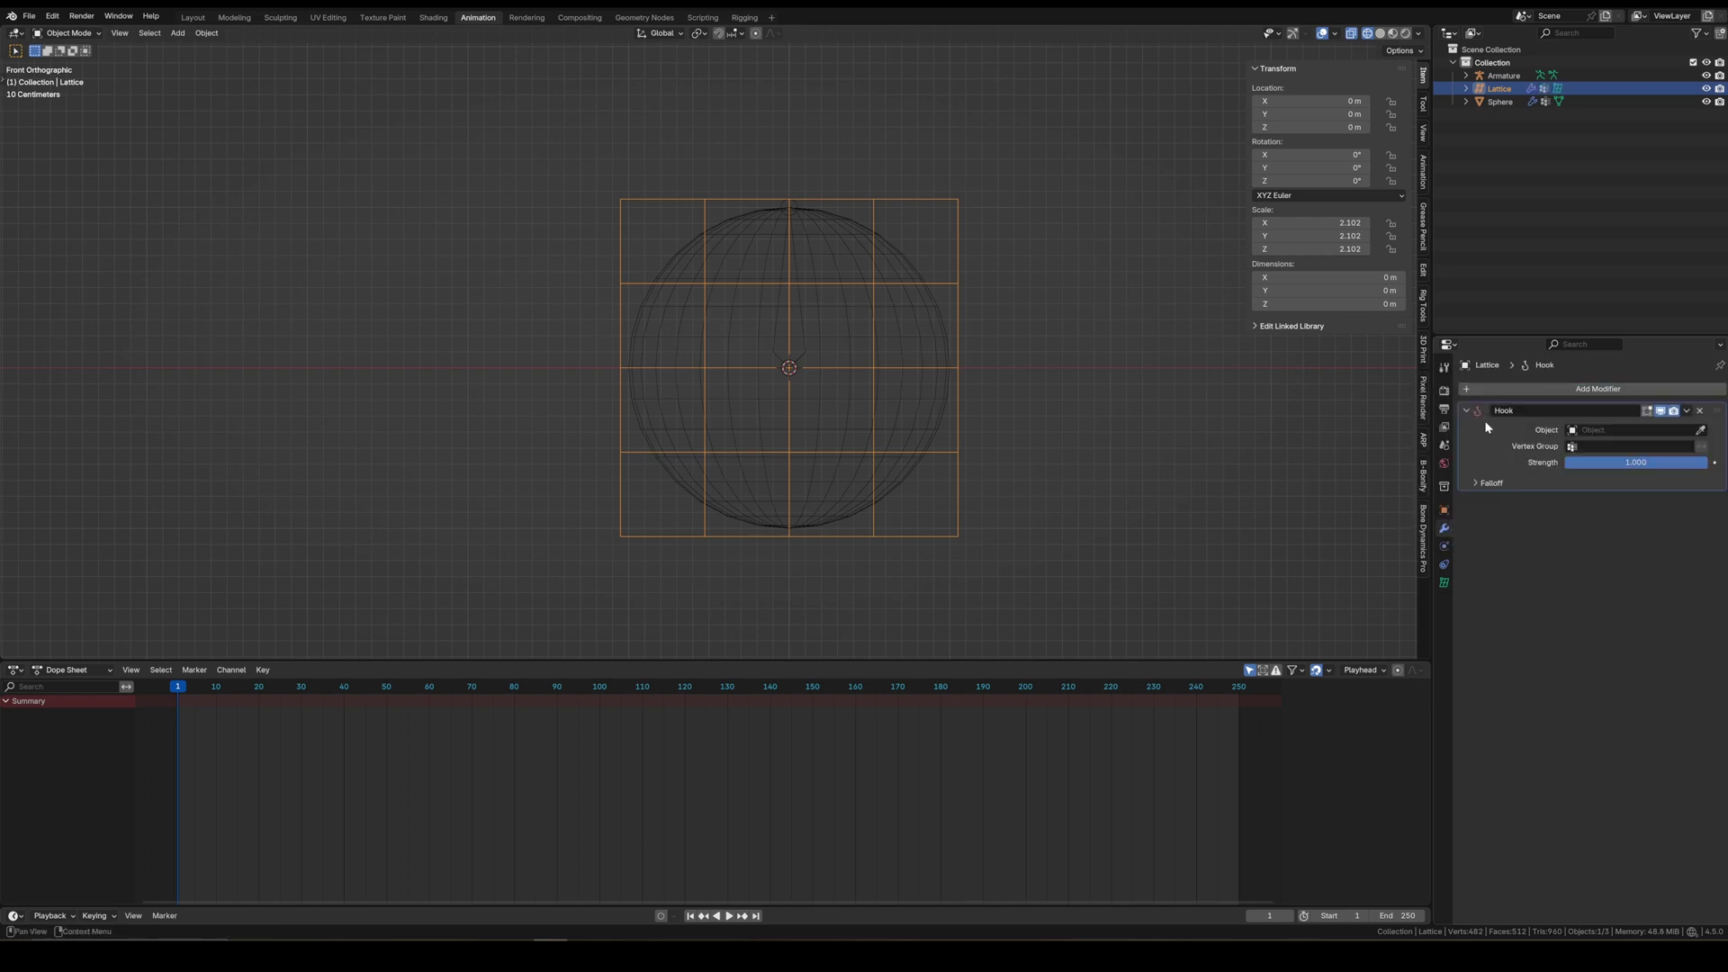
# - Point the hook at the Armature's bone Bone, limited to the EmperorProtects vertex group, then select the armature
pyautogui.click(1628, 429)
pyautogui.click(1605, 452)
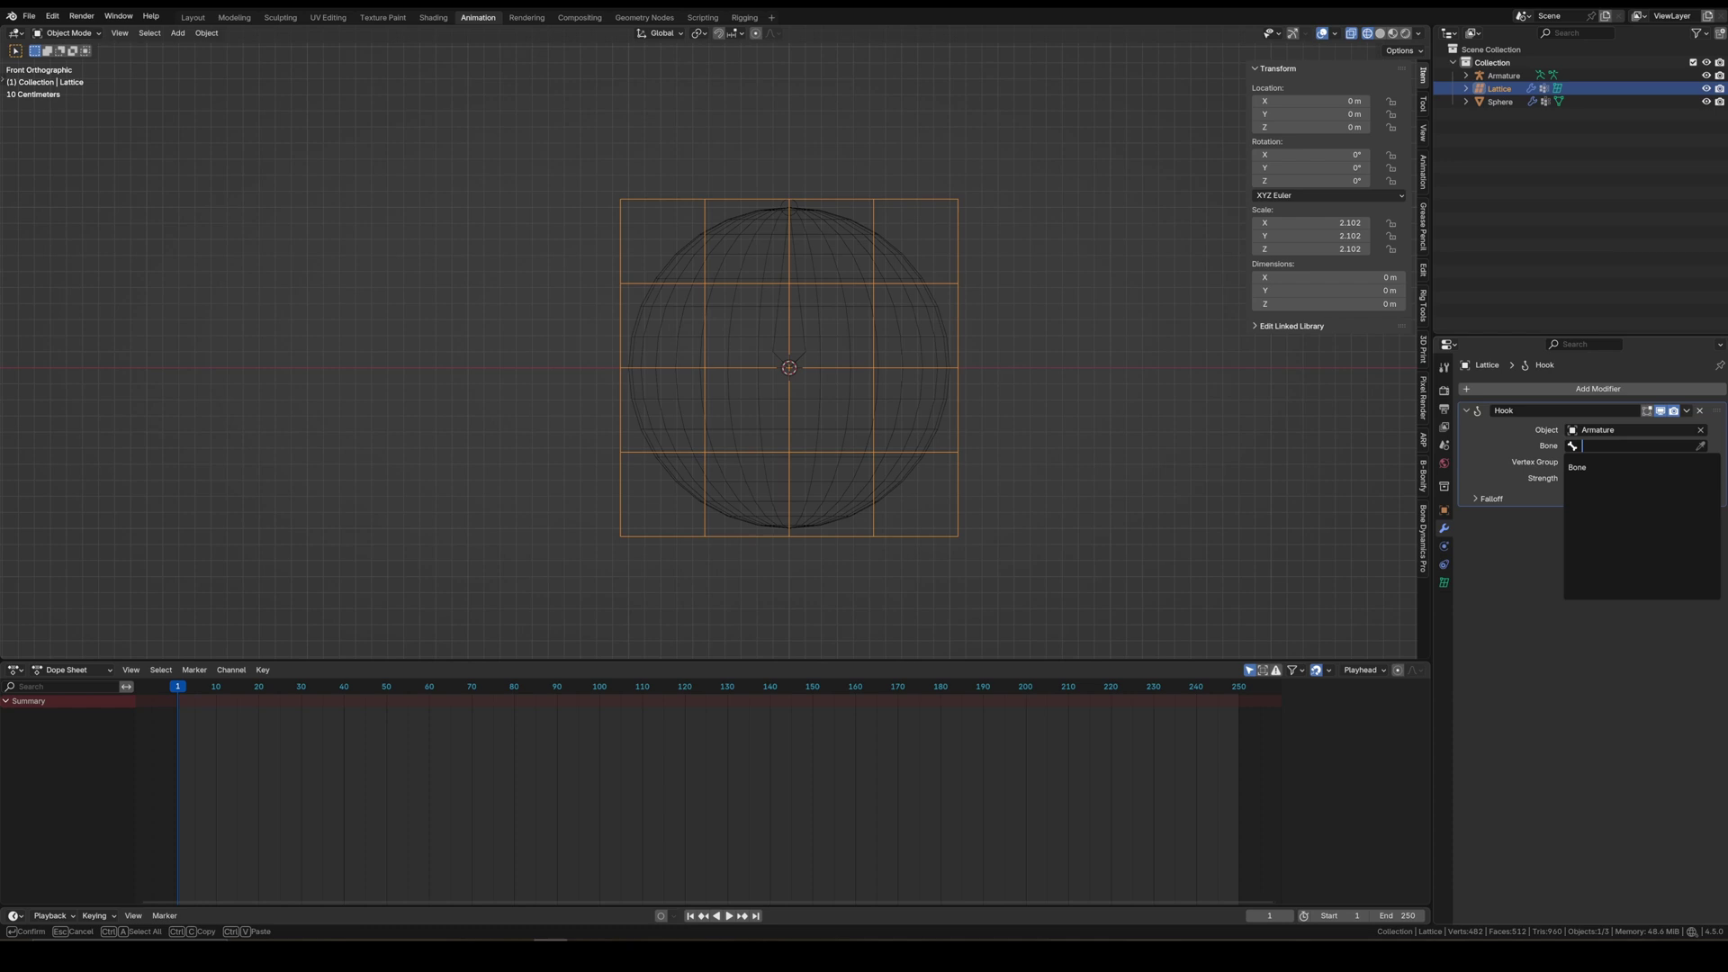
pyautogui.click(1588, 468)
pyautogui.click(1621, 461)
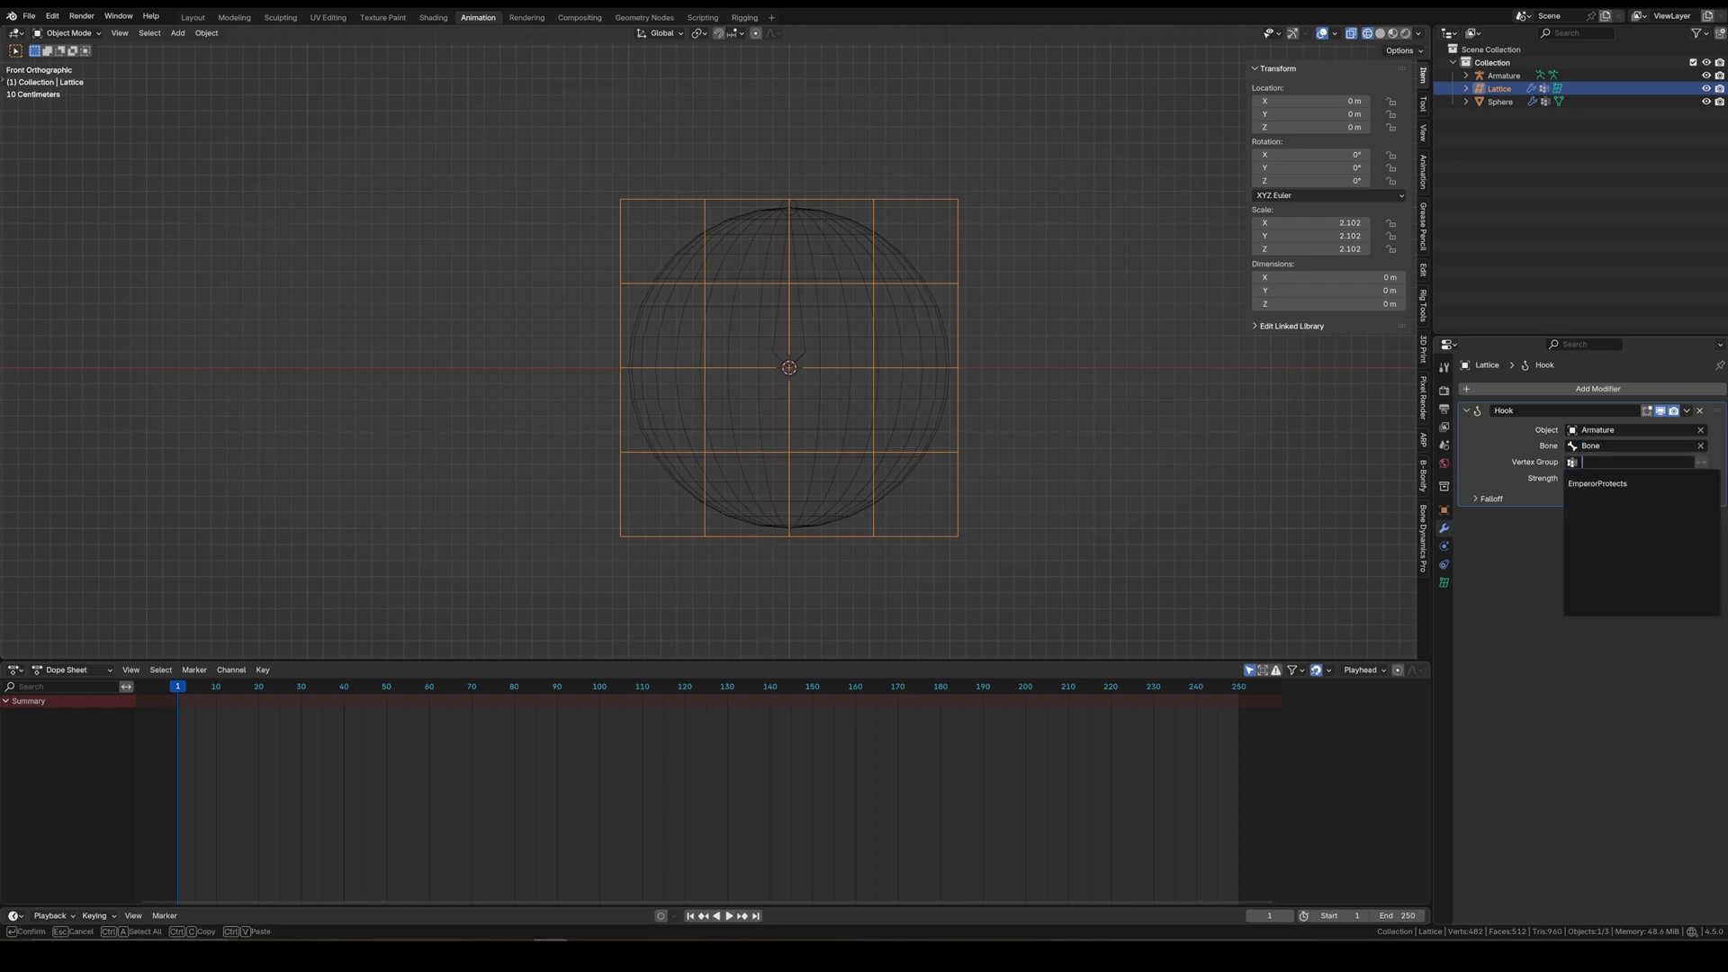
pyautogui.click(1626, 484)
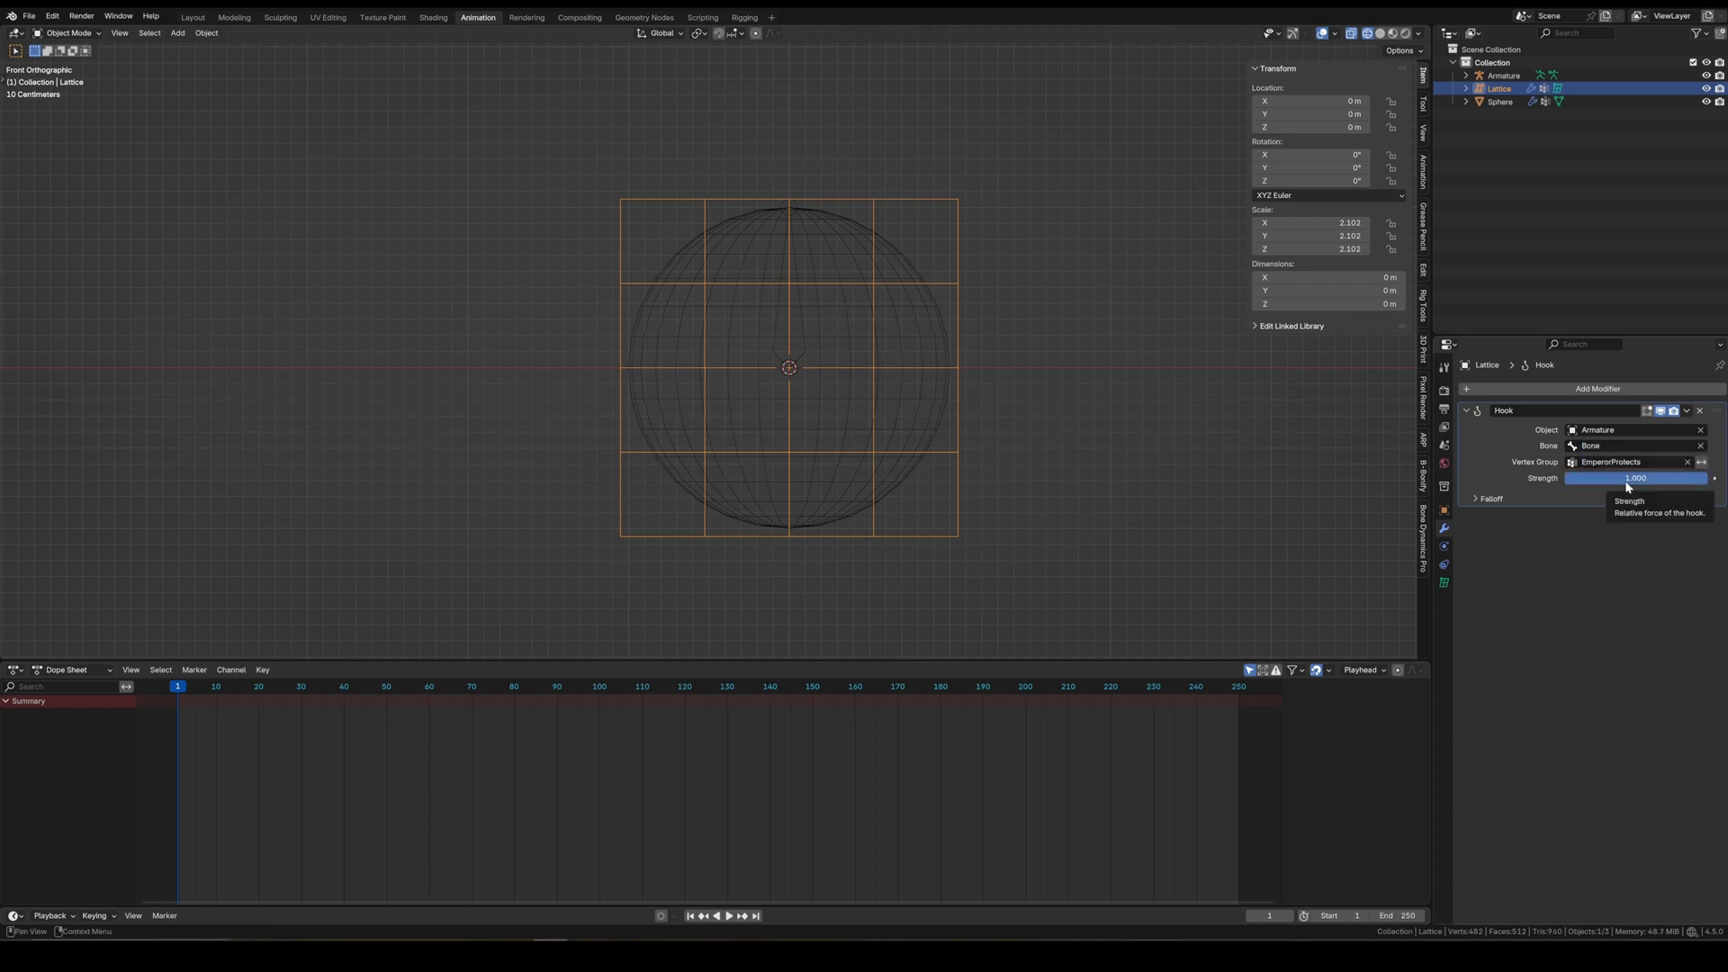
pyautogui.click(803, 276)
# - Put the armature in pose mode and move the bone to test the lattice deformation
pyautogui.hotkey('ctrl', 'Tab')
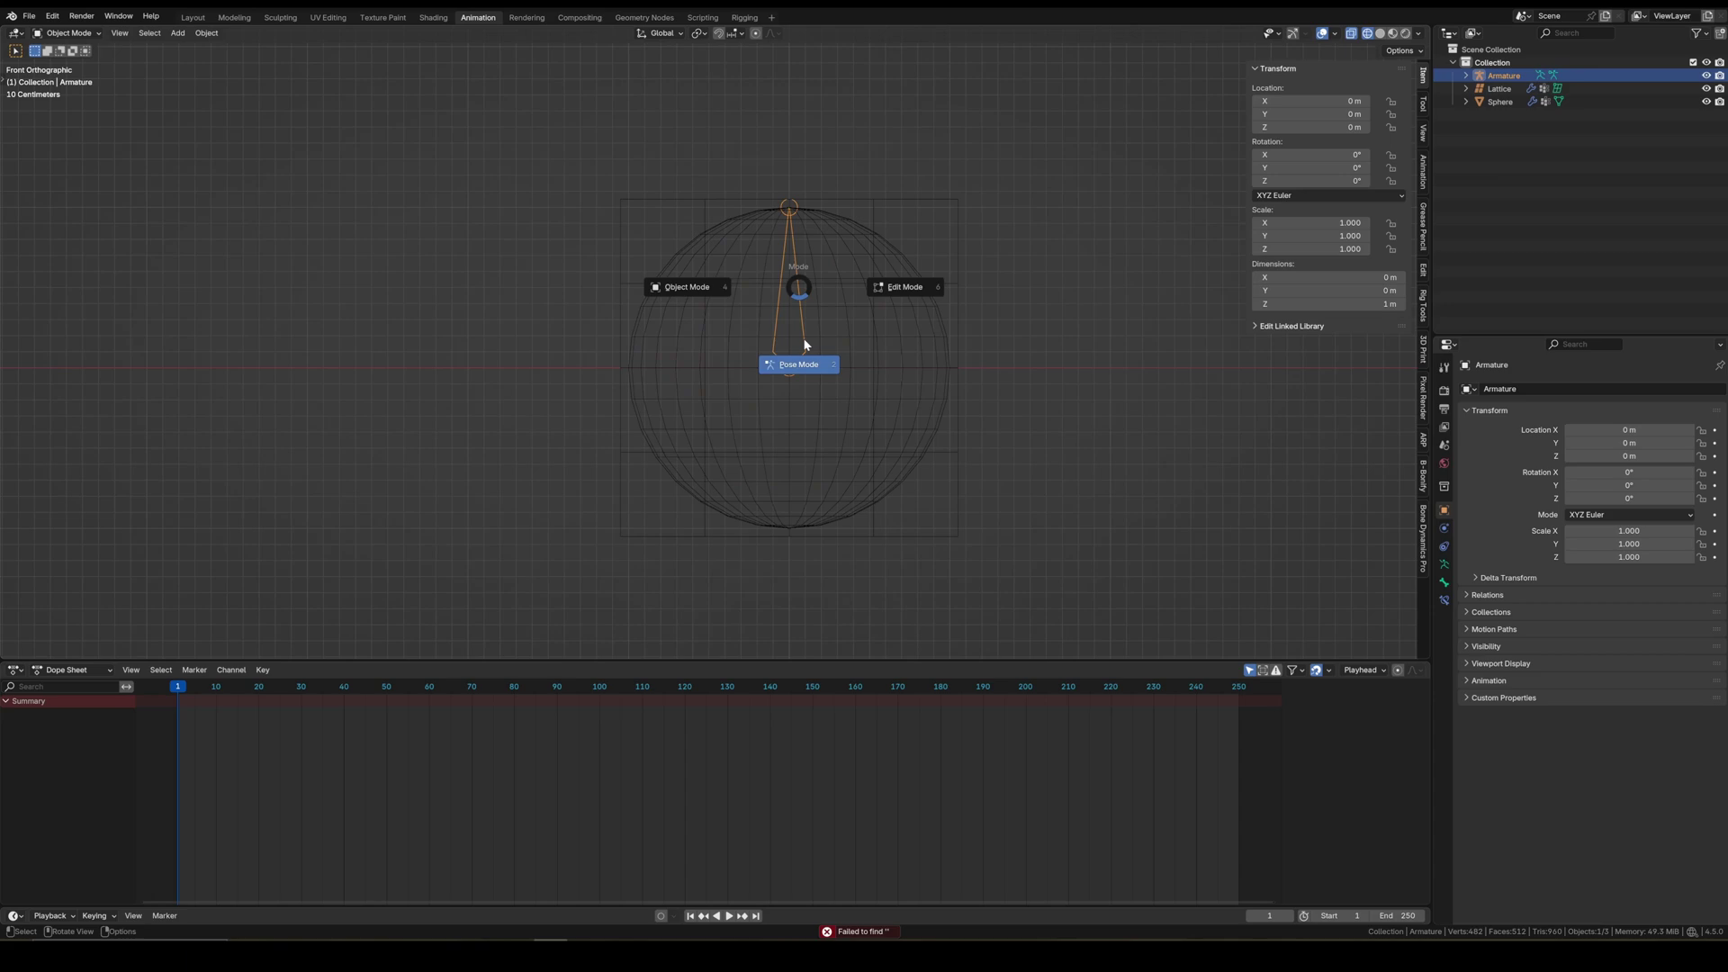
pyautogui.click(804, 338)
pyautogui.press('g')
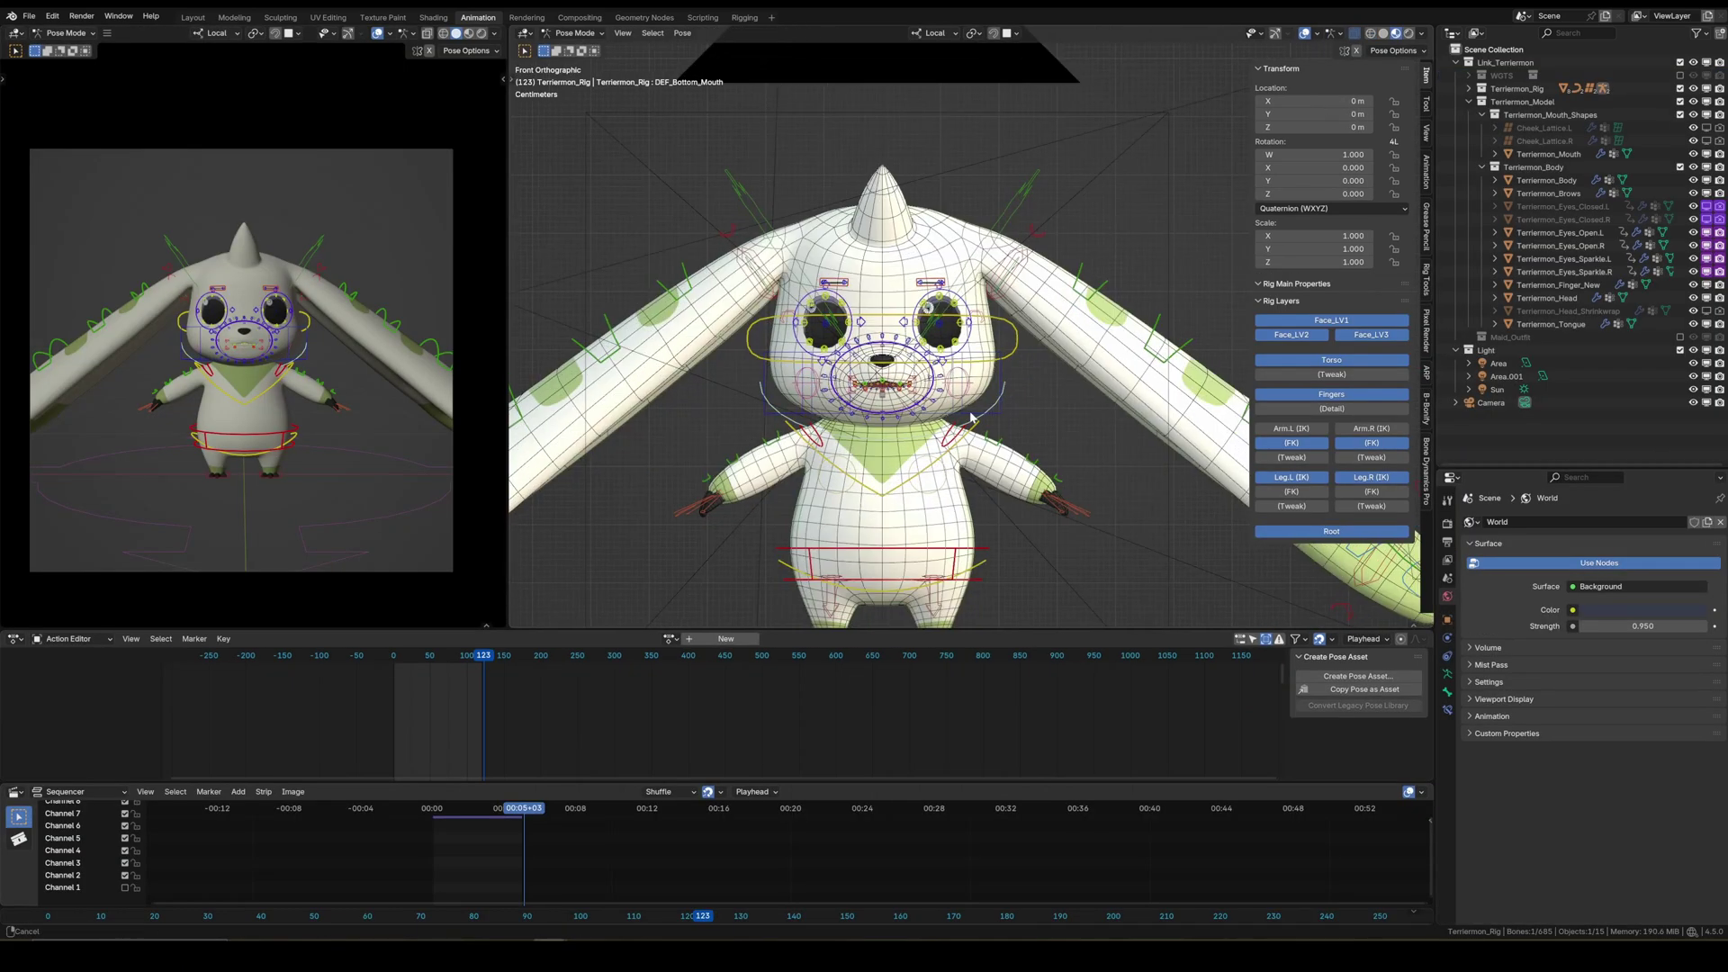
# - Reposition the left face lattice bone on the character to preview its deformation
pyautogui.click(894, 324)
pyautogui.press('g')
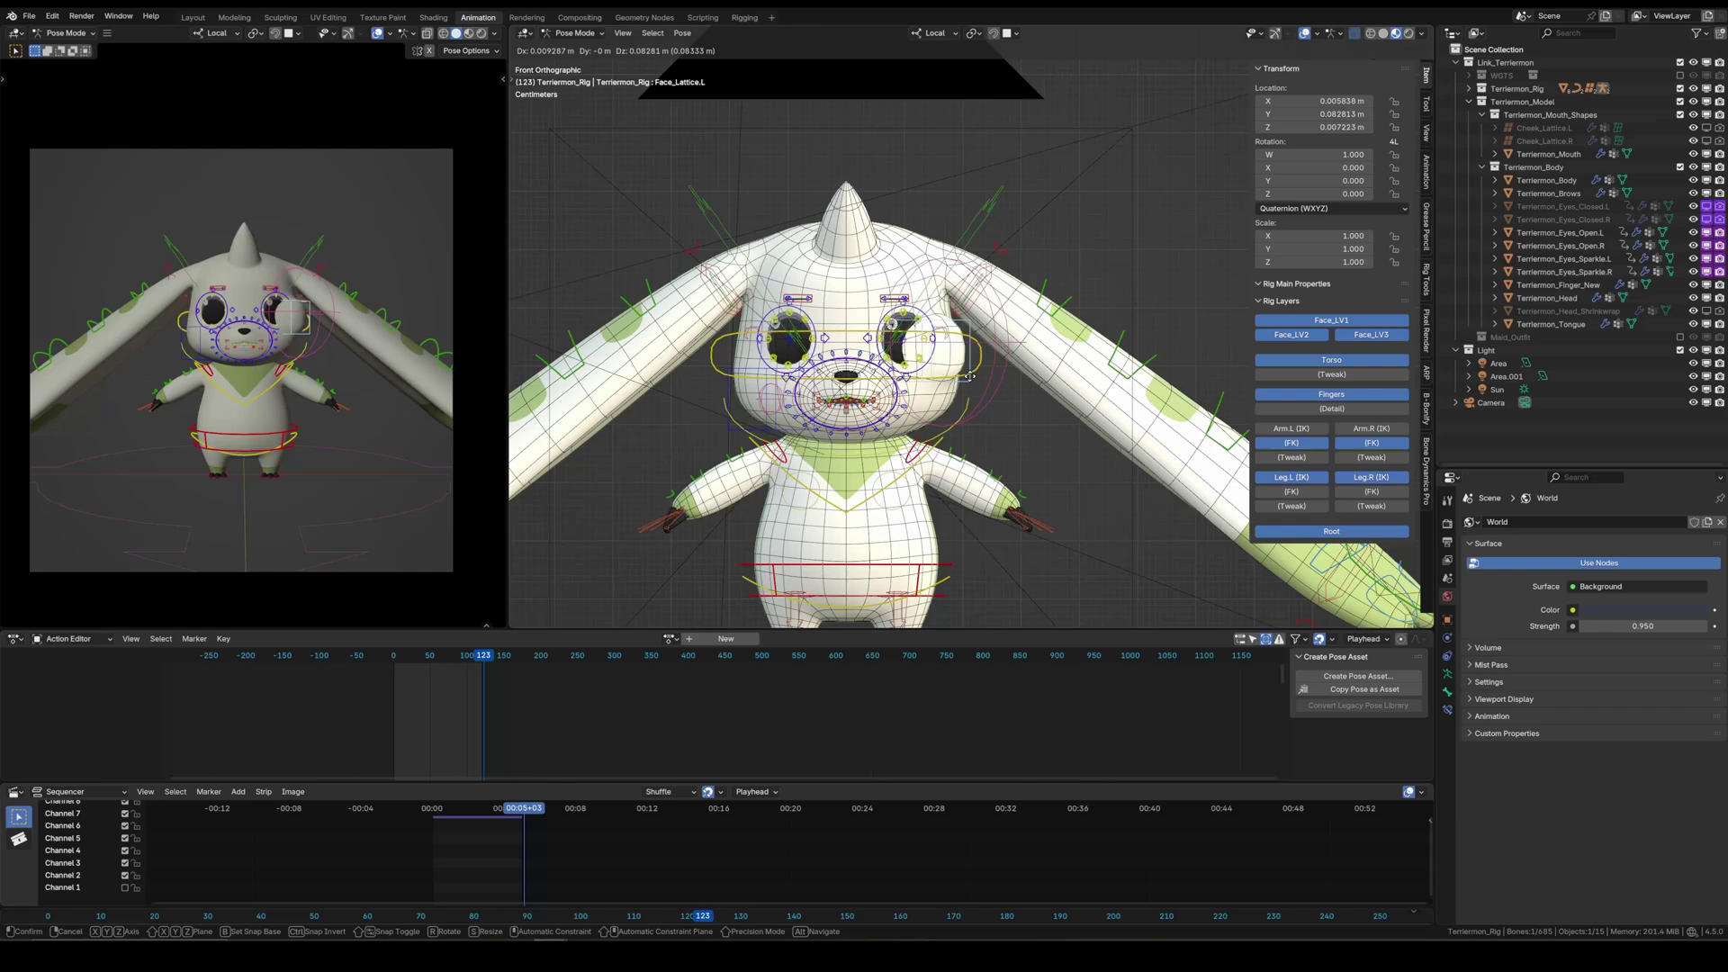
pyautogui.click(953, 244)
pyautogui.moveTo(951, 243); pyautogui.dragTo(952, 257, button='middle')
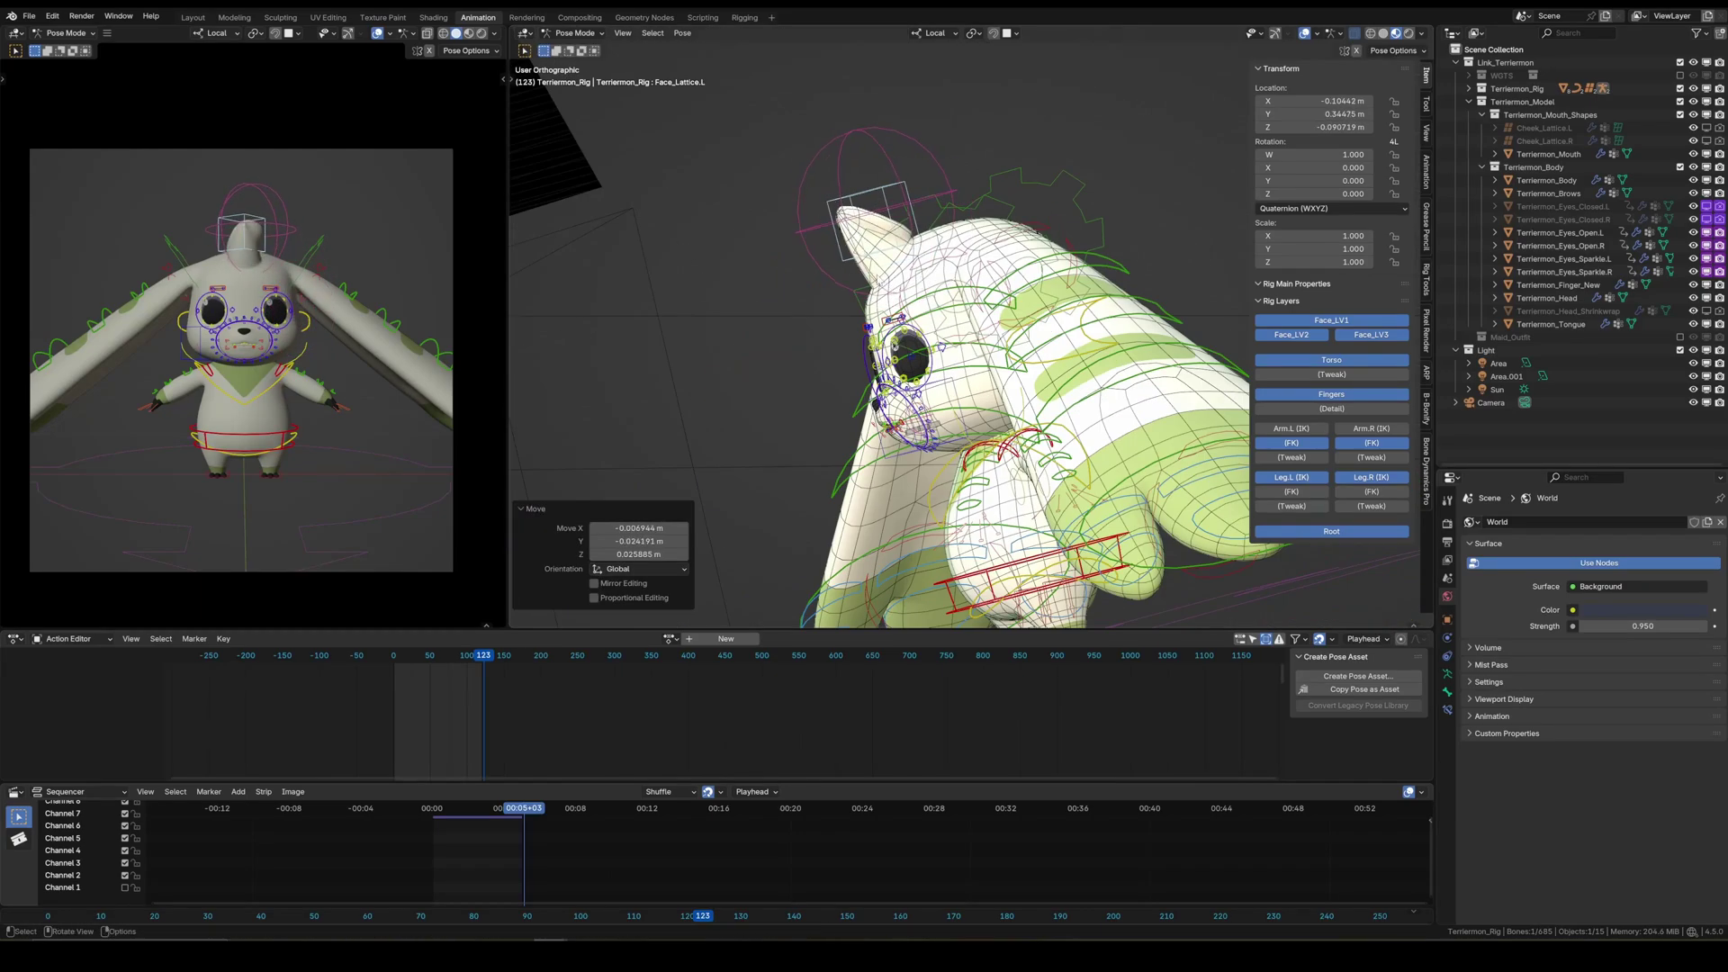
pyautogui.press('g')
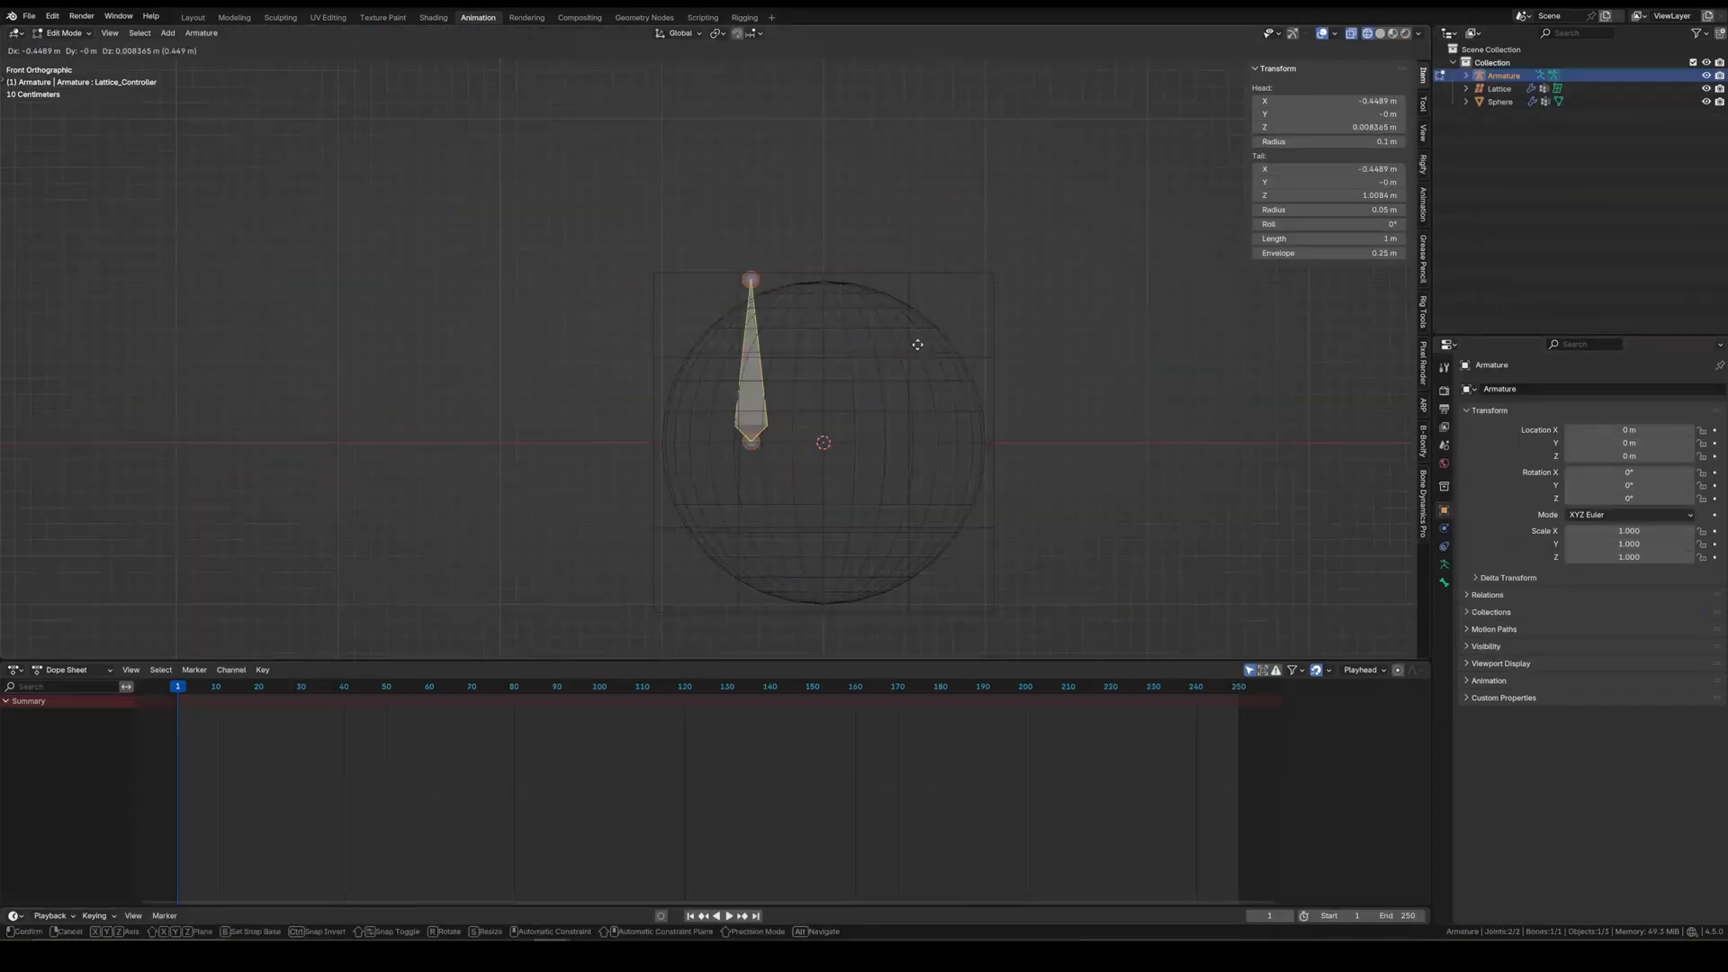
# - Add a bone stretched taller along Z at the origin and name it Master_Lattice
pyautogui.hotkey('shift', 'a')
pyautogui.press('s')
pyautogui.press('z')
pyautogui.click(865, 266)
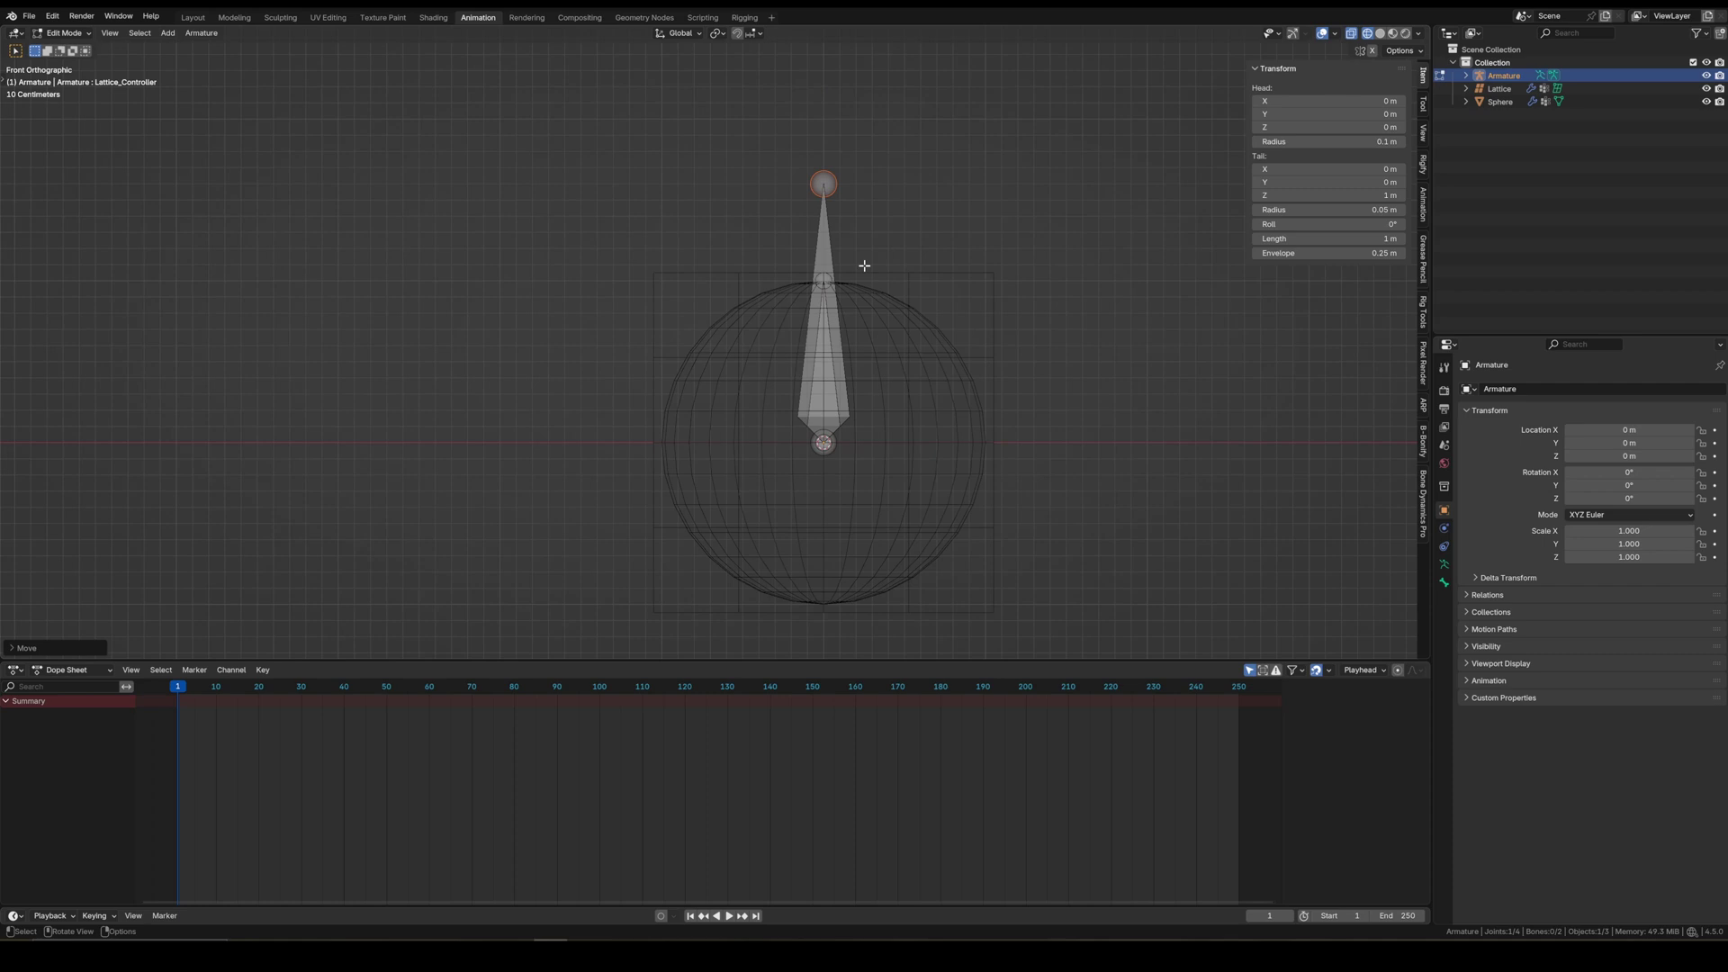
pyautogui.press('g')
pyautogui.press('Escape')
pyautogui.press('F2')
pyautogui.write('Master_Lattice')
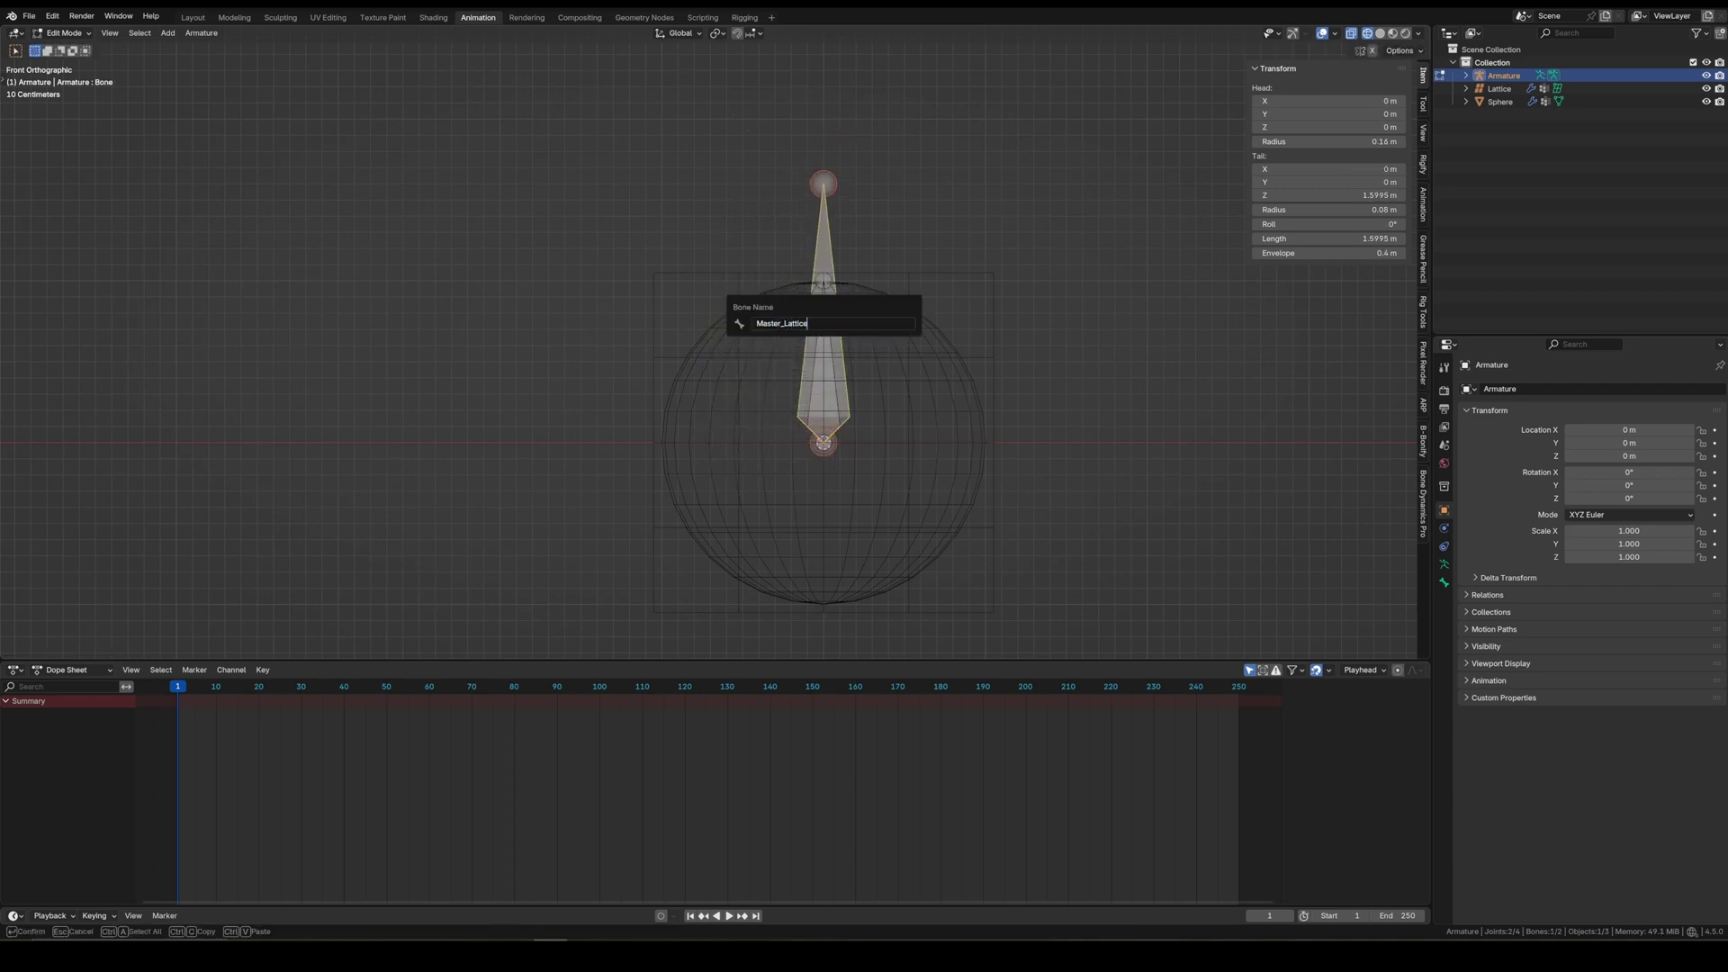
pyautogui.press('Return')
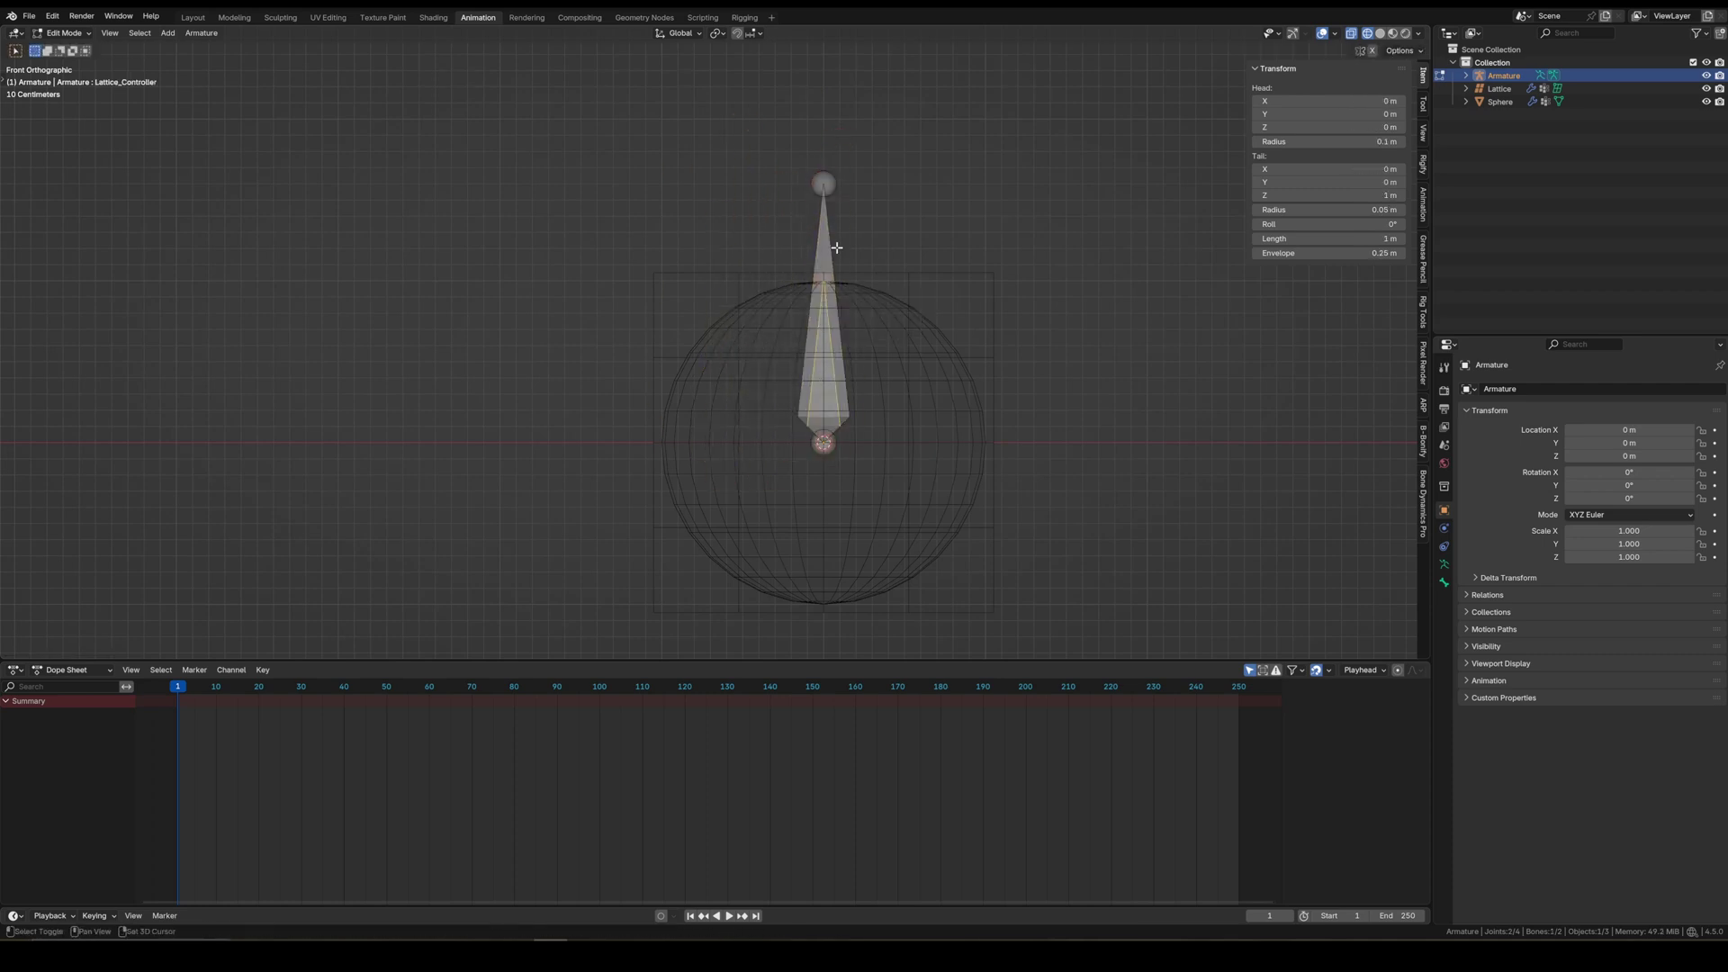
# - Parent Lattice_Controller to Master_Lattice and return to object mode
pyautogui.click(834, 251)
pyautogui.hotkey('ctrl', 'Tab')
pyautogui.press('r')
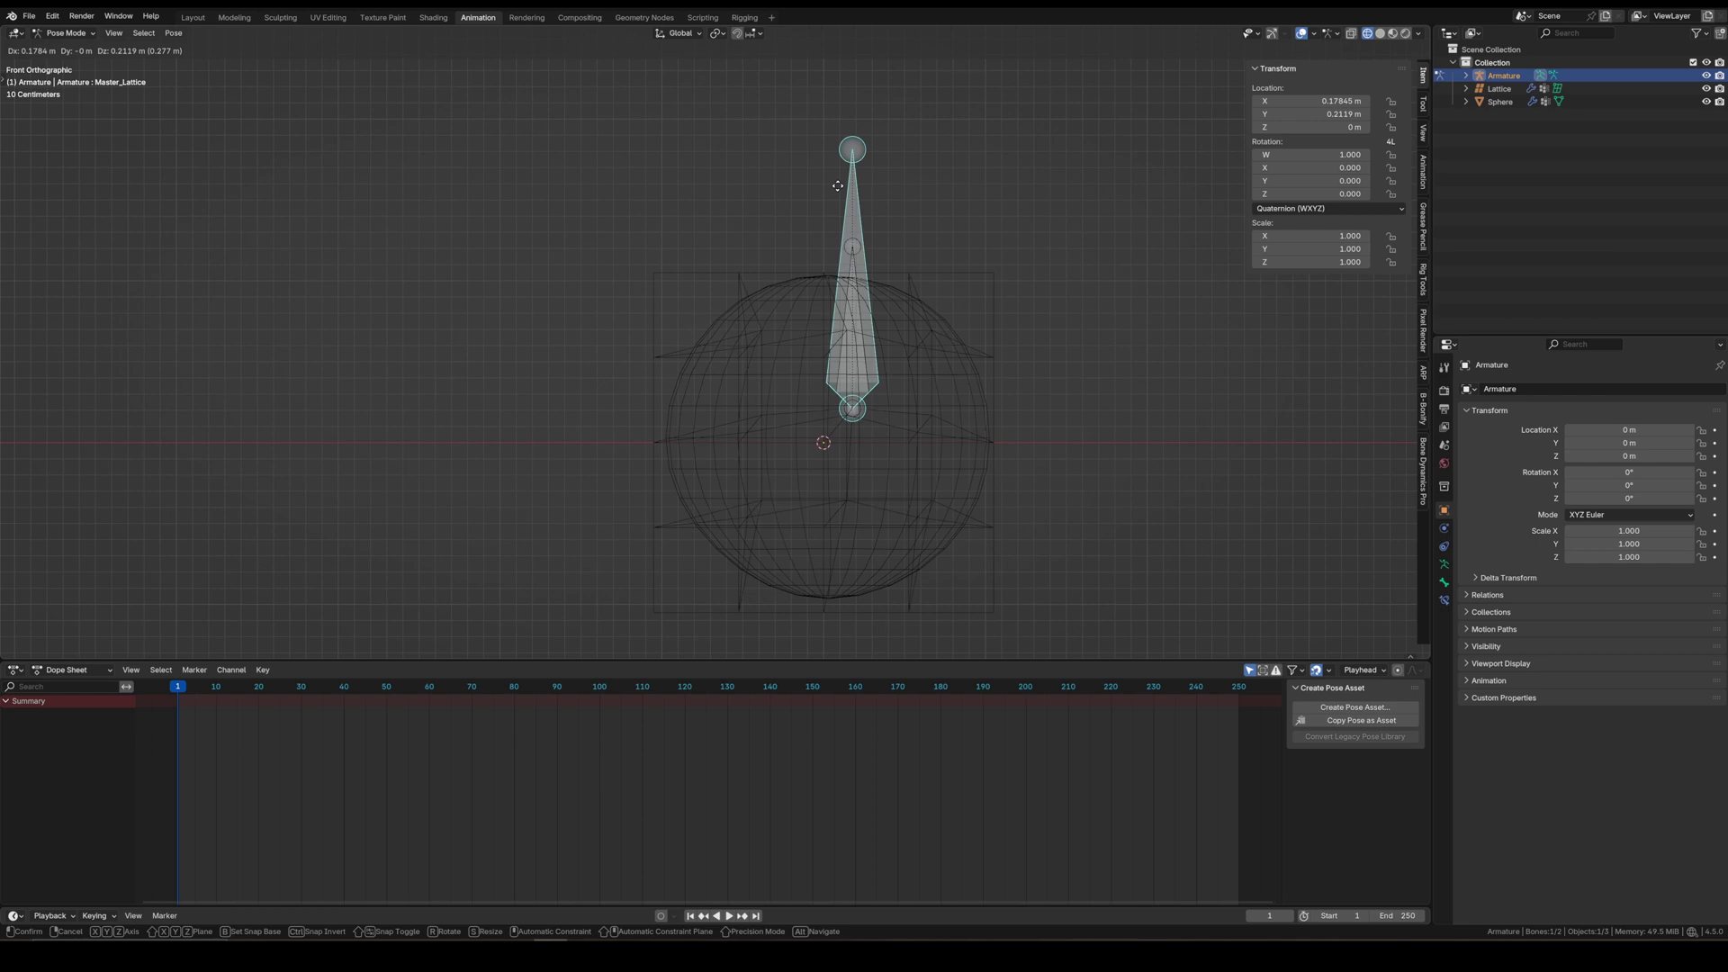
pyautogui.press('r')
pyautogui.press('Escape')
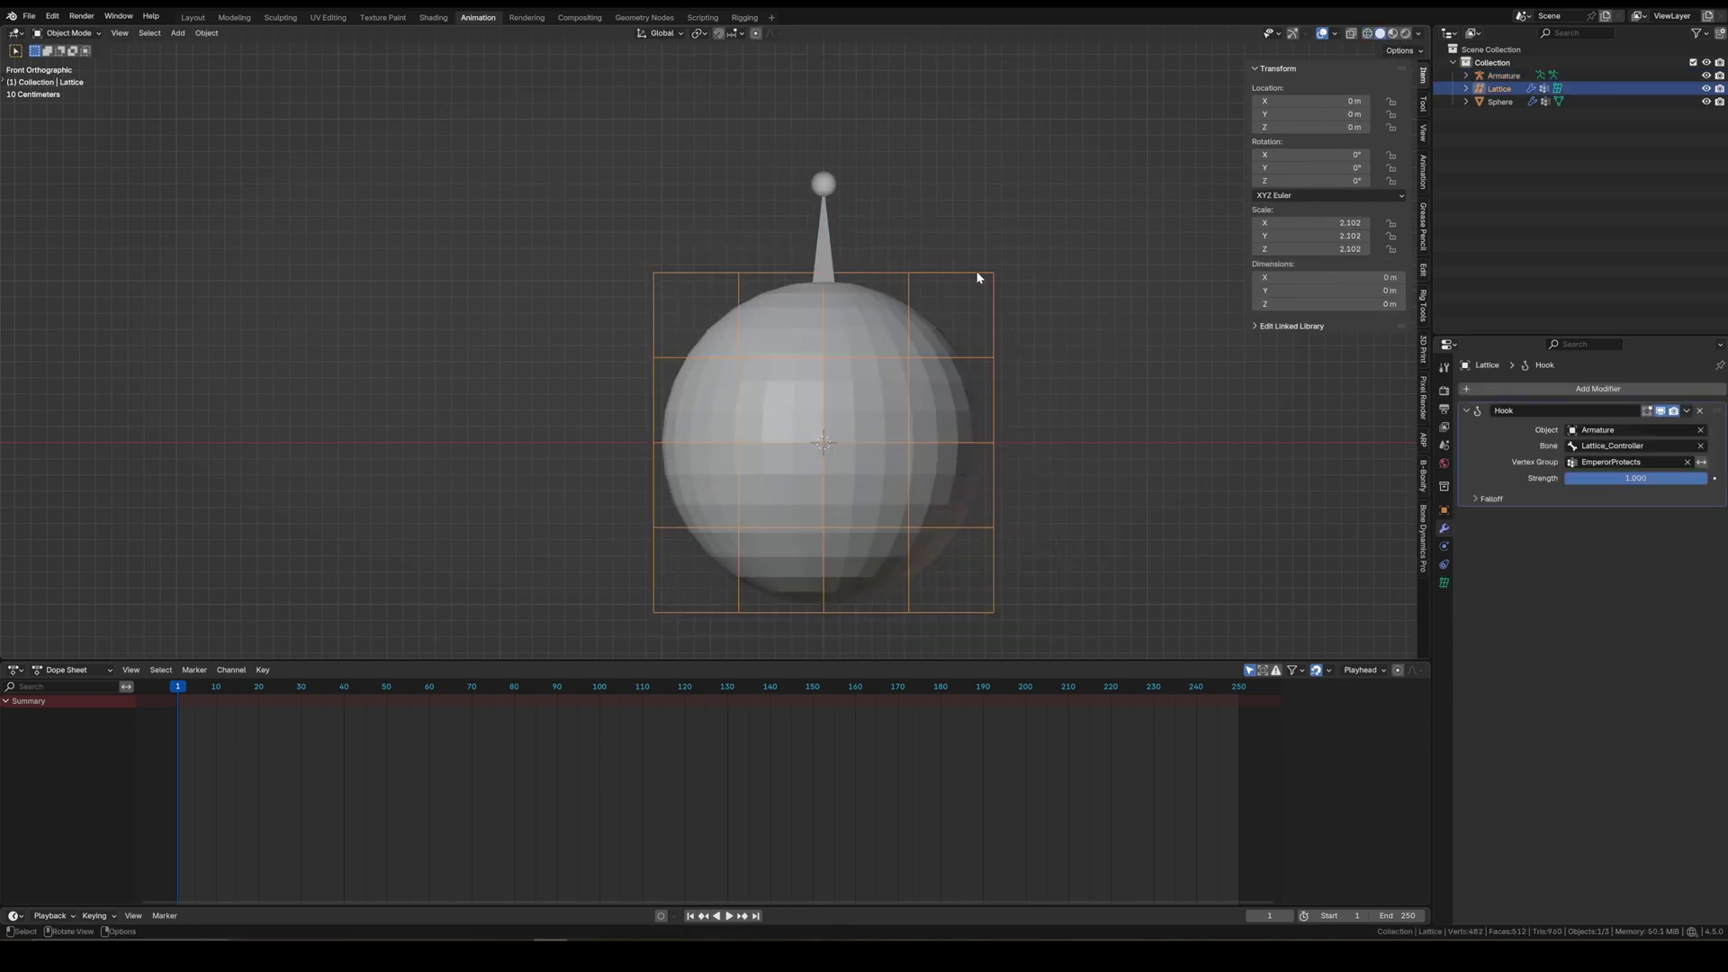
# - Select the lattice with the armature, and in pose mode parent it to the Master_Lattice bone via Ctrl+P > Bone
pyautogui.click(984, 263)
pyautogui.click(988, 271)
pyautogui.keyDown('shift'); pyautogui.click(826, 234); pyautogui.keyUp('shift')
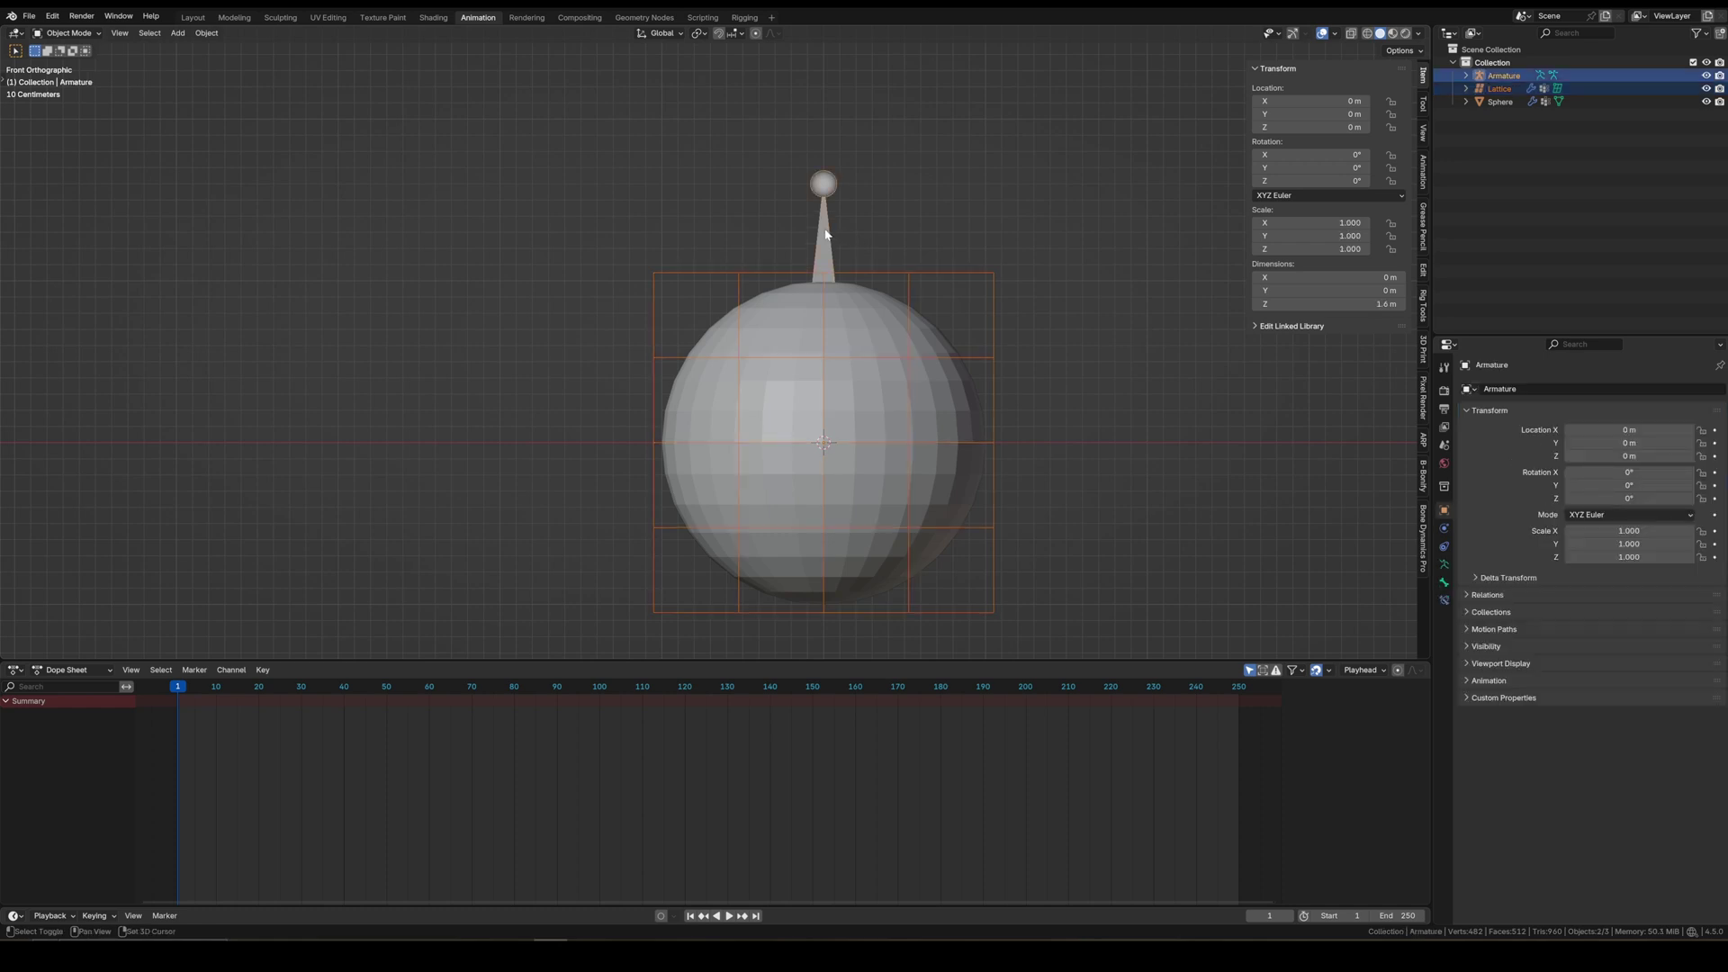
pyautogui.click(822, 300)
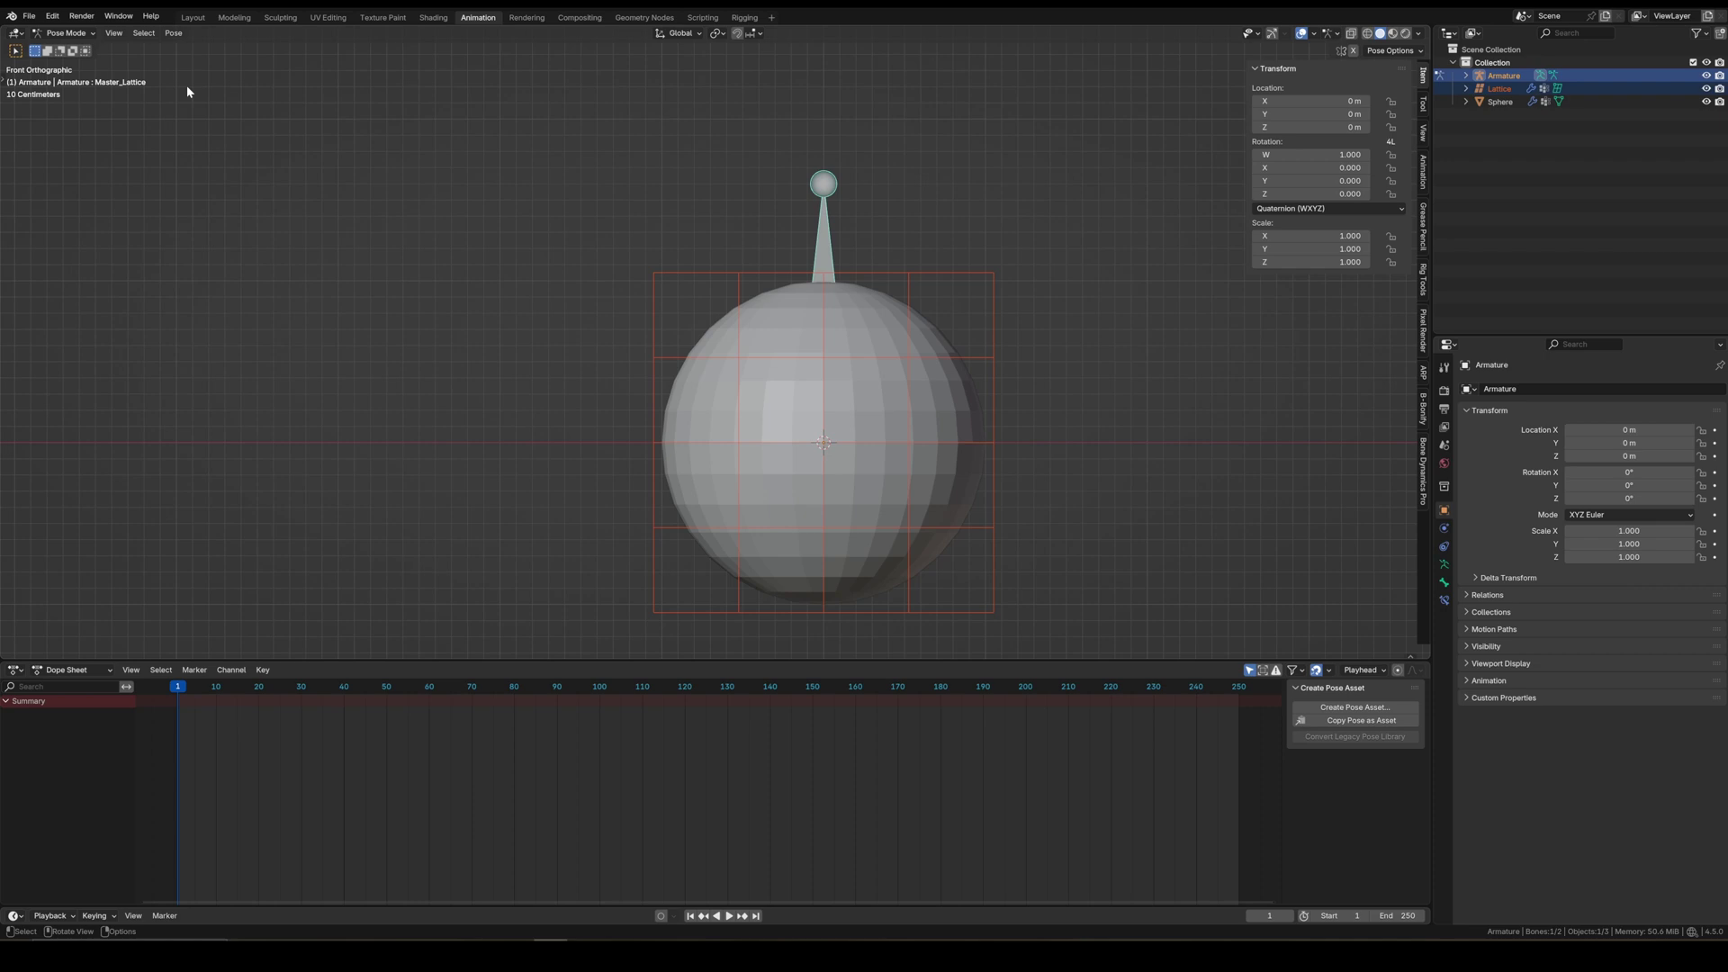
pyautogui.hotkey('ctrl', 'p')
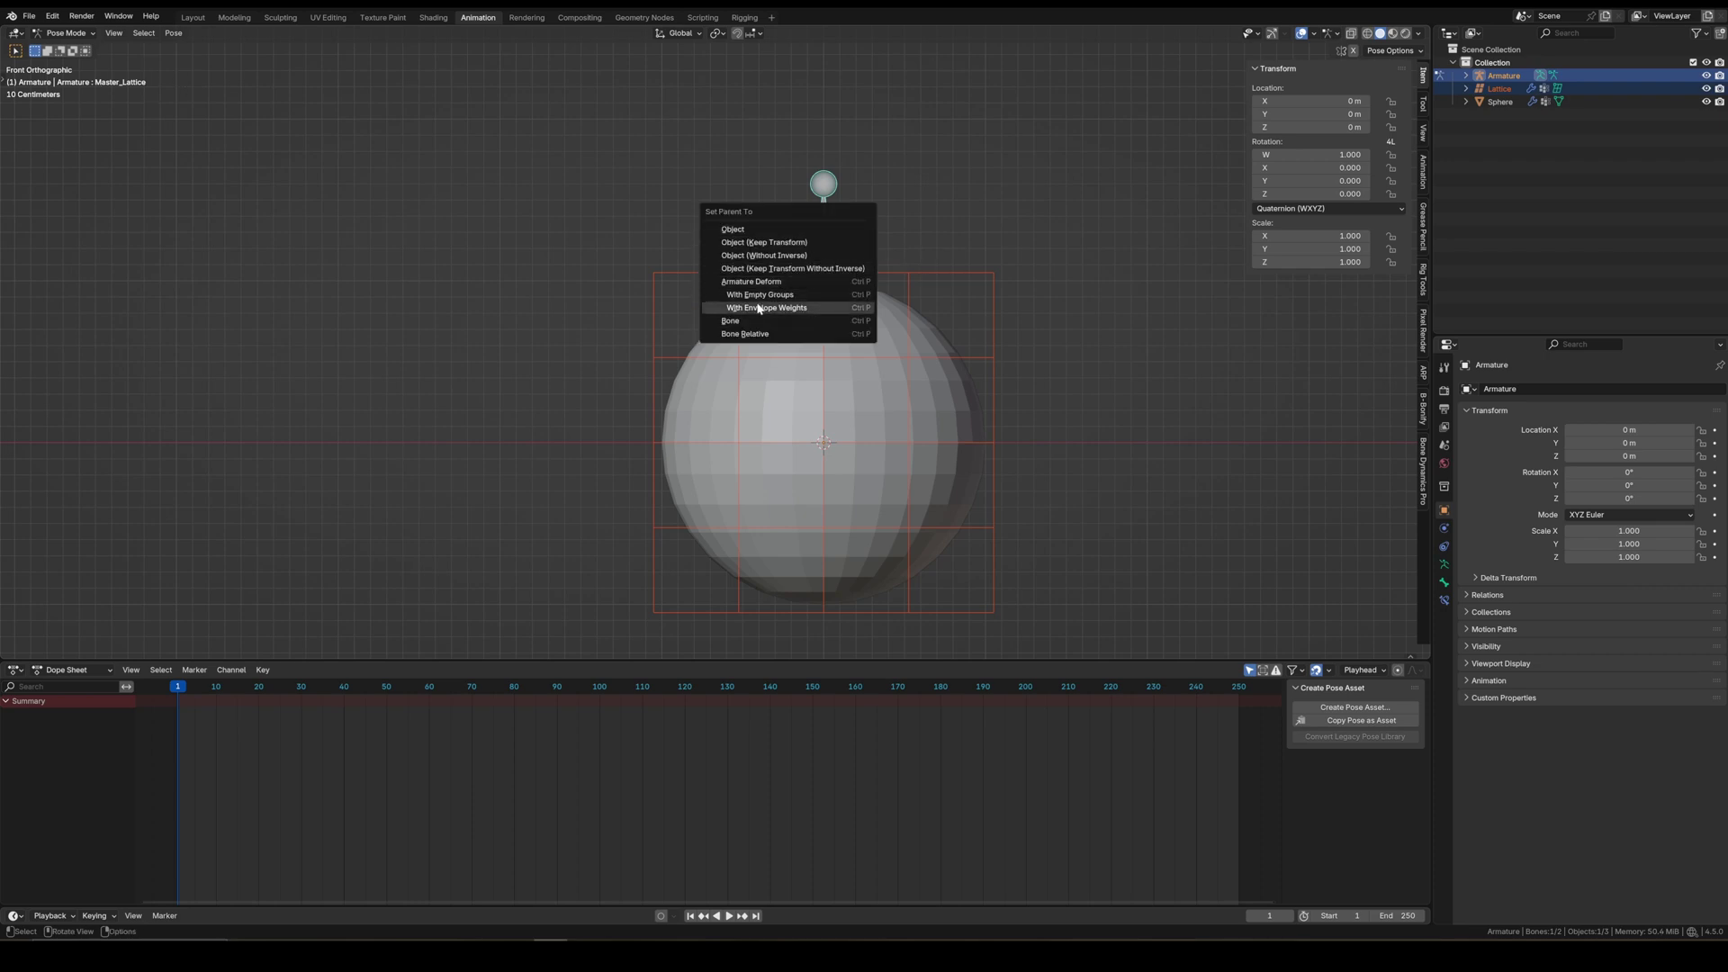
pyautogui.click(743, 324)
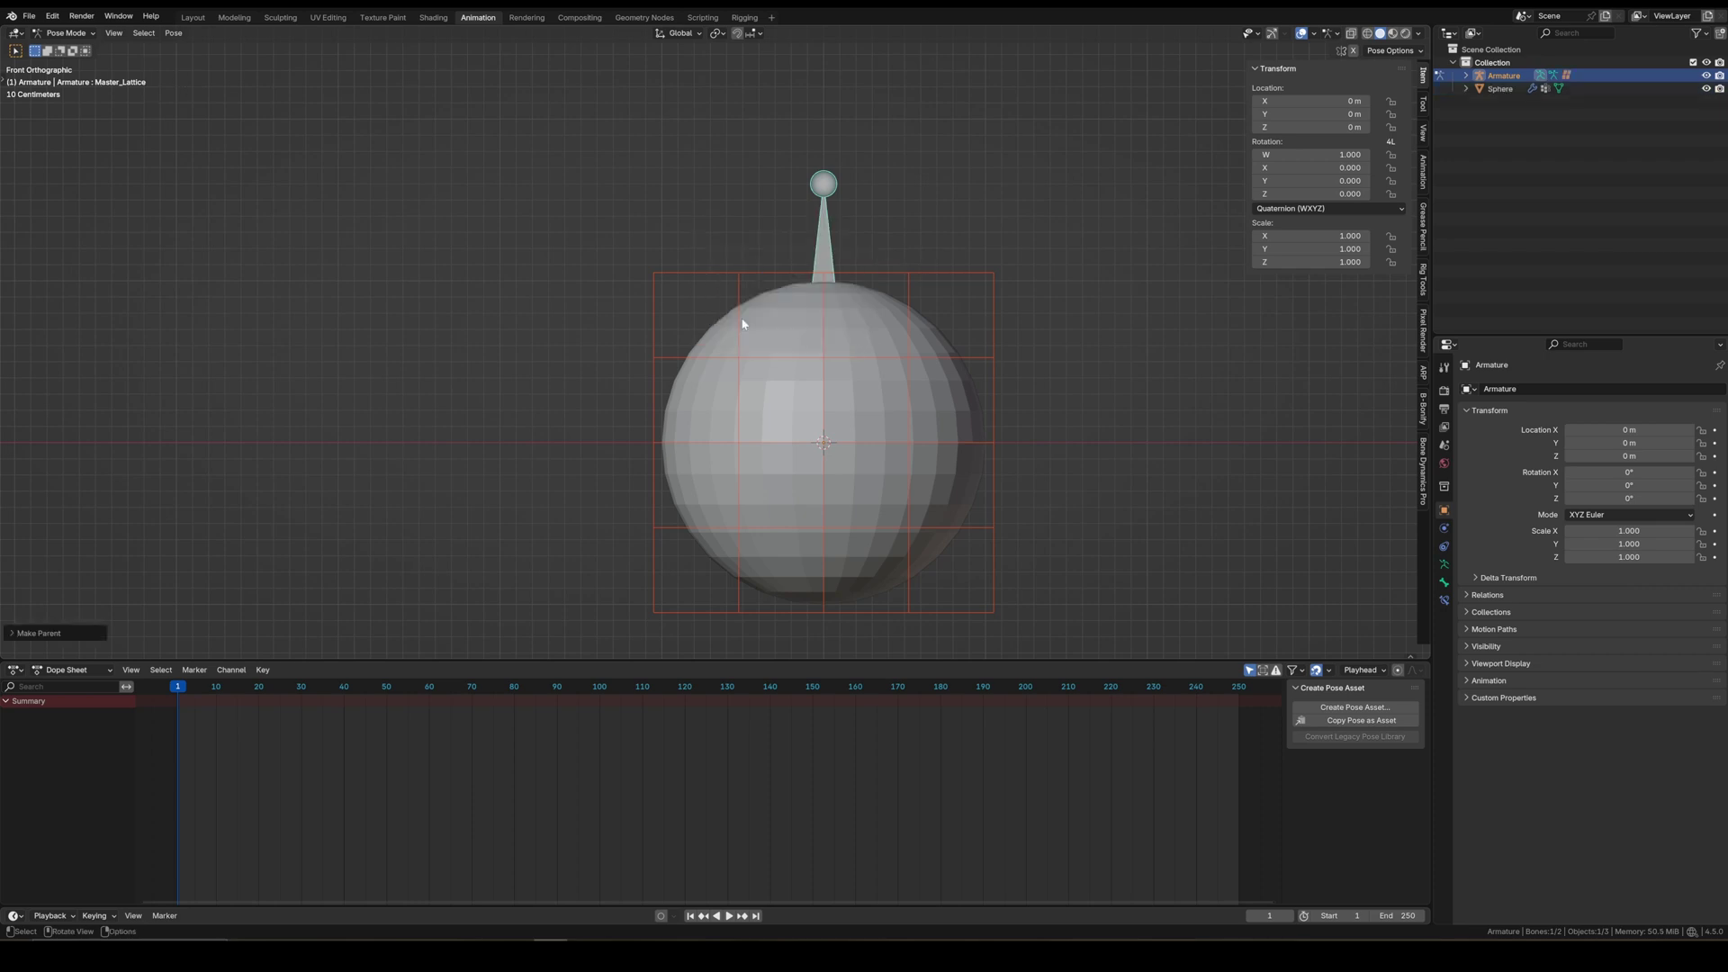
# - In wireframe, test-rotate then move the Lattice_Controller bone so the lattice follows
pyautogui.hotkey('shift', 'z')
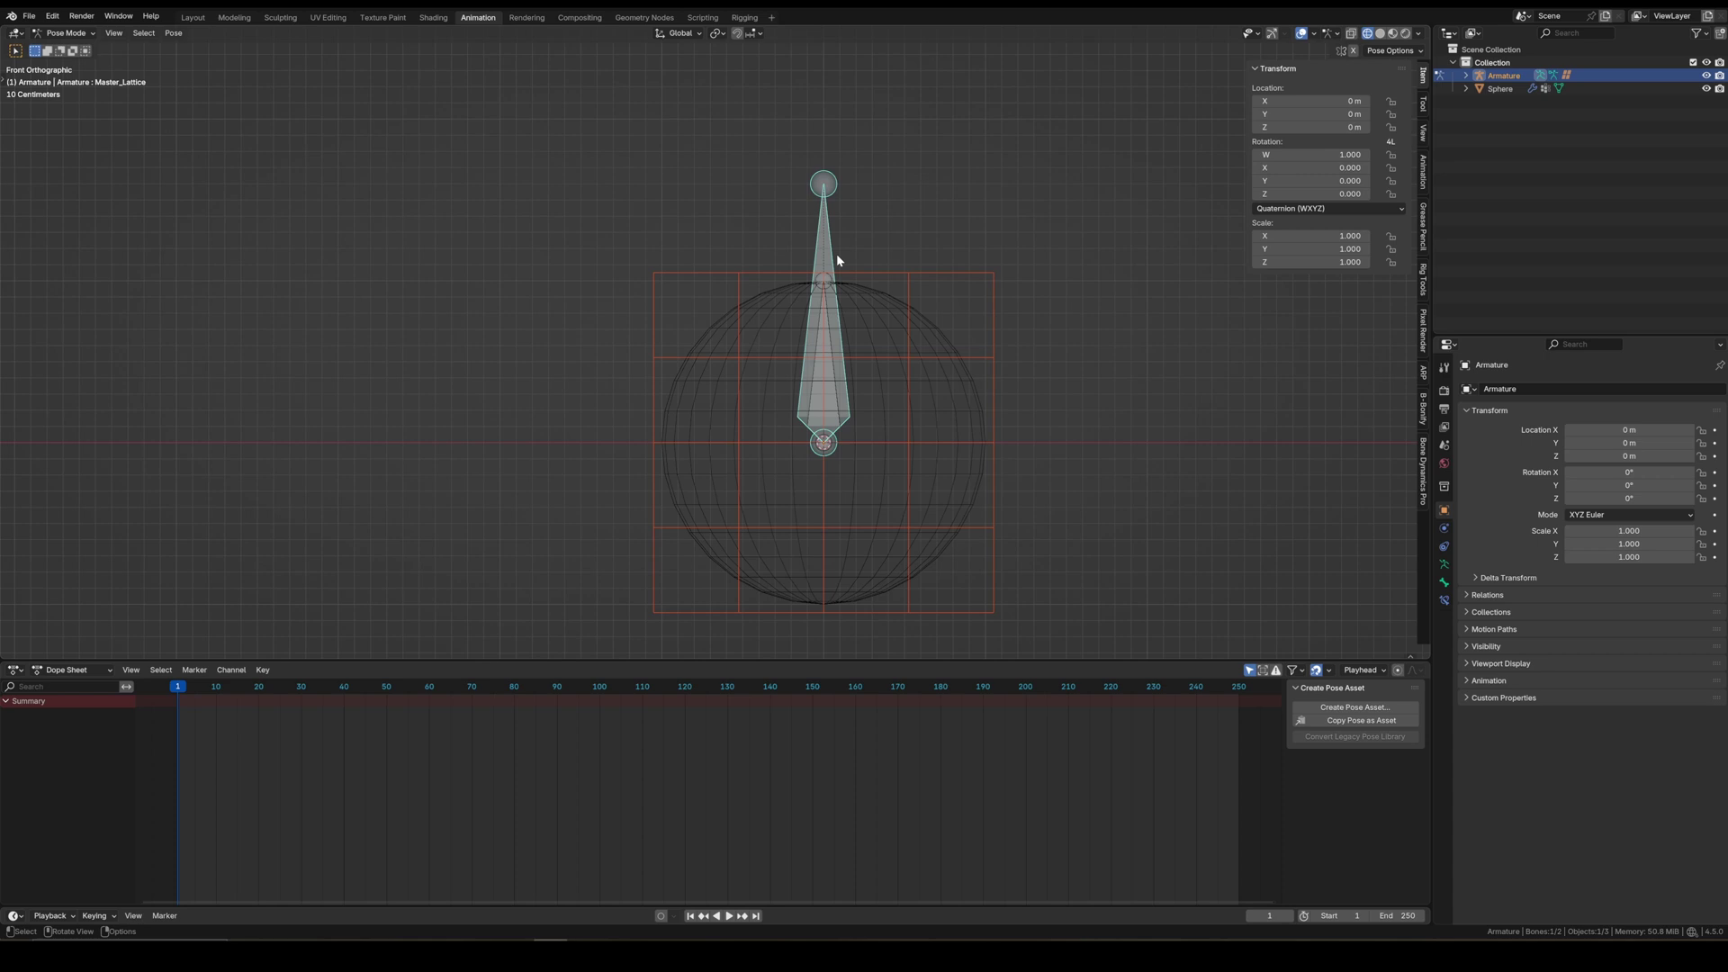
pyautogui.press('r')
pyautogui.rightClick(850, 263)
pyautogui.click(824, 338)
pyautogui.press('r')
pyautogui.press('Escape')
pyautogui.press('g')
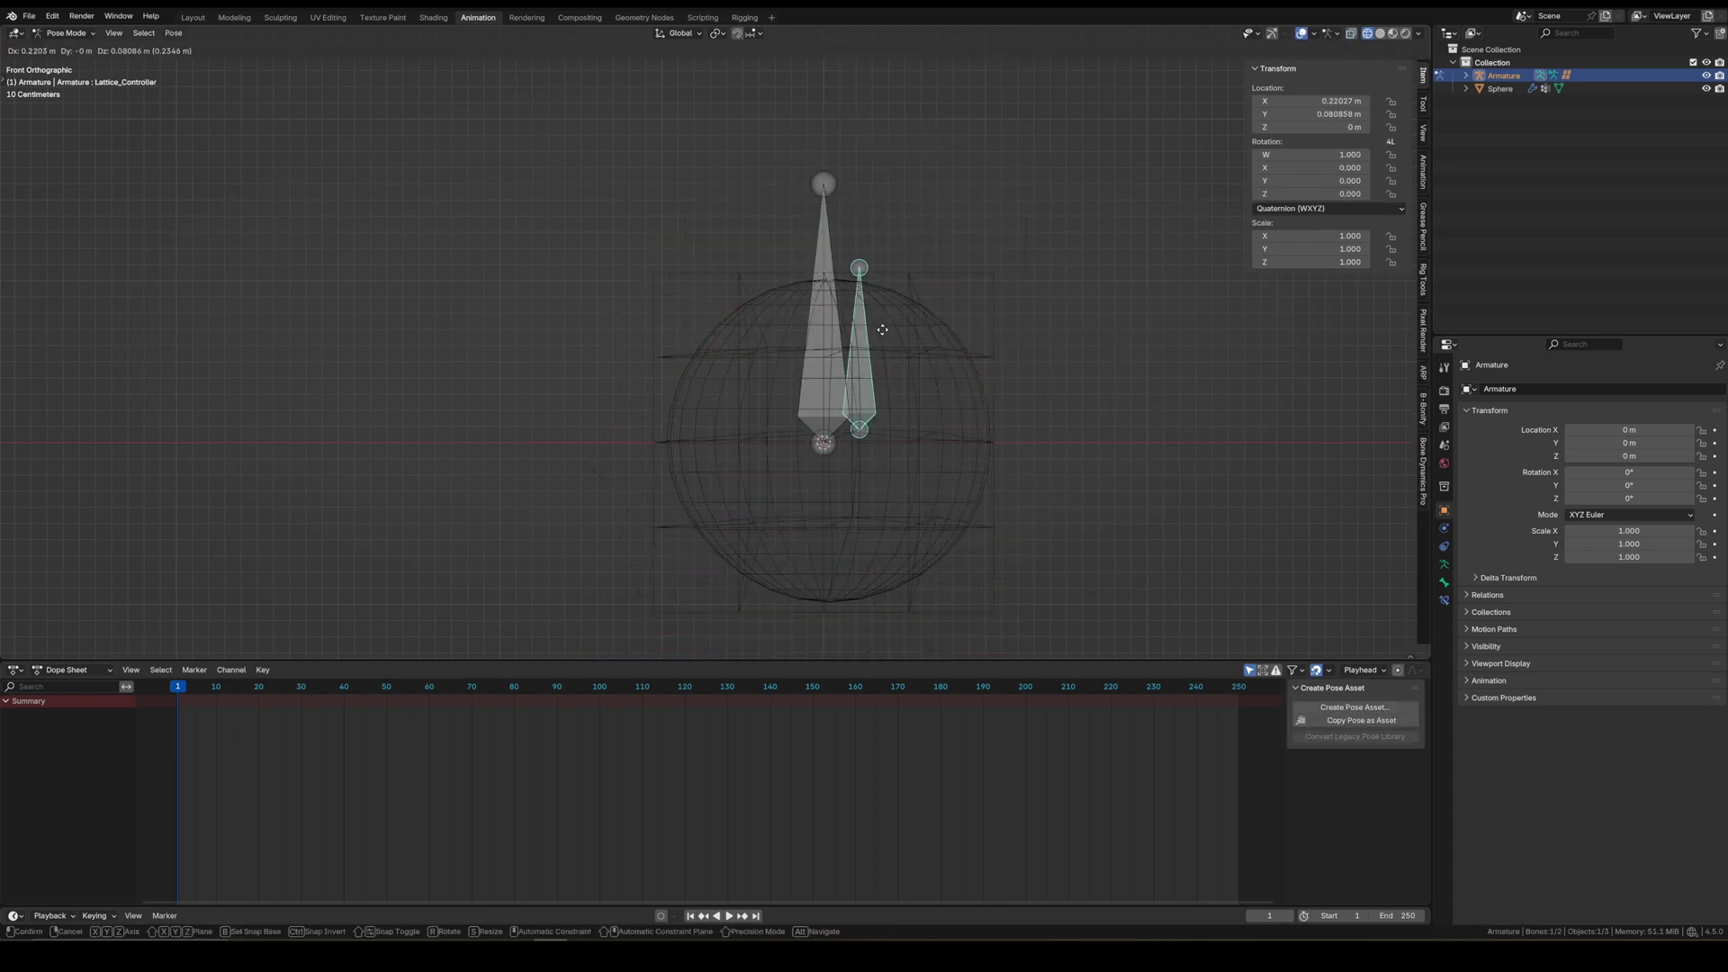
pyautogui.click(883, 330)
# - Move Master_Lattice above the sphere and try enlarging the Lattice_Controller bone
pyautogui.click(821, 324)
pyautogui.press('g')
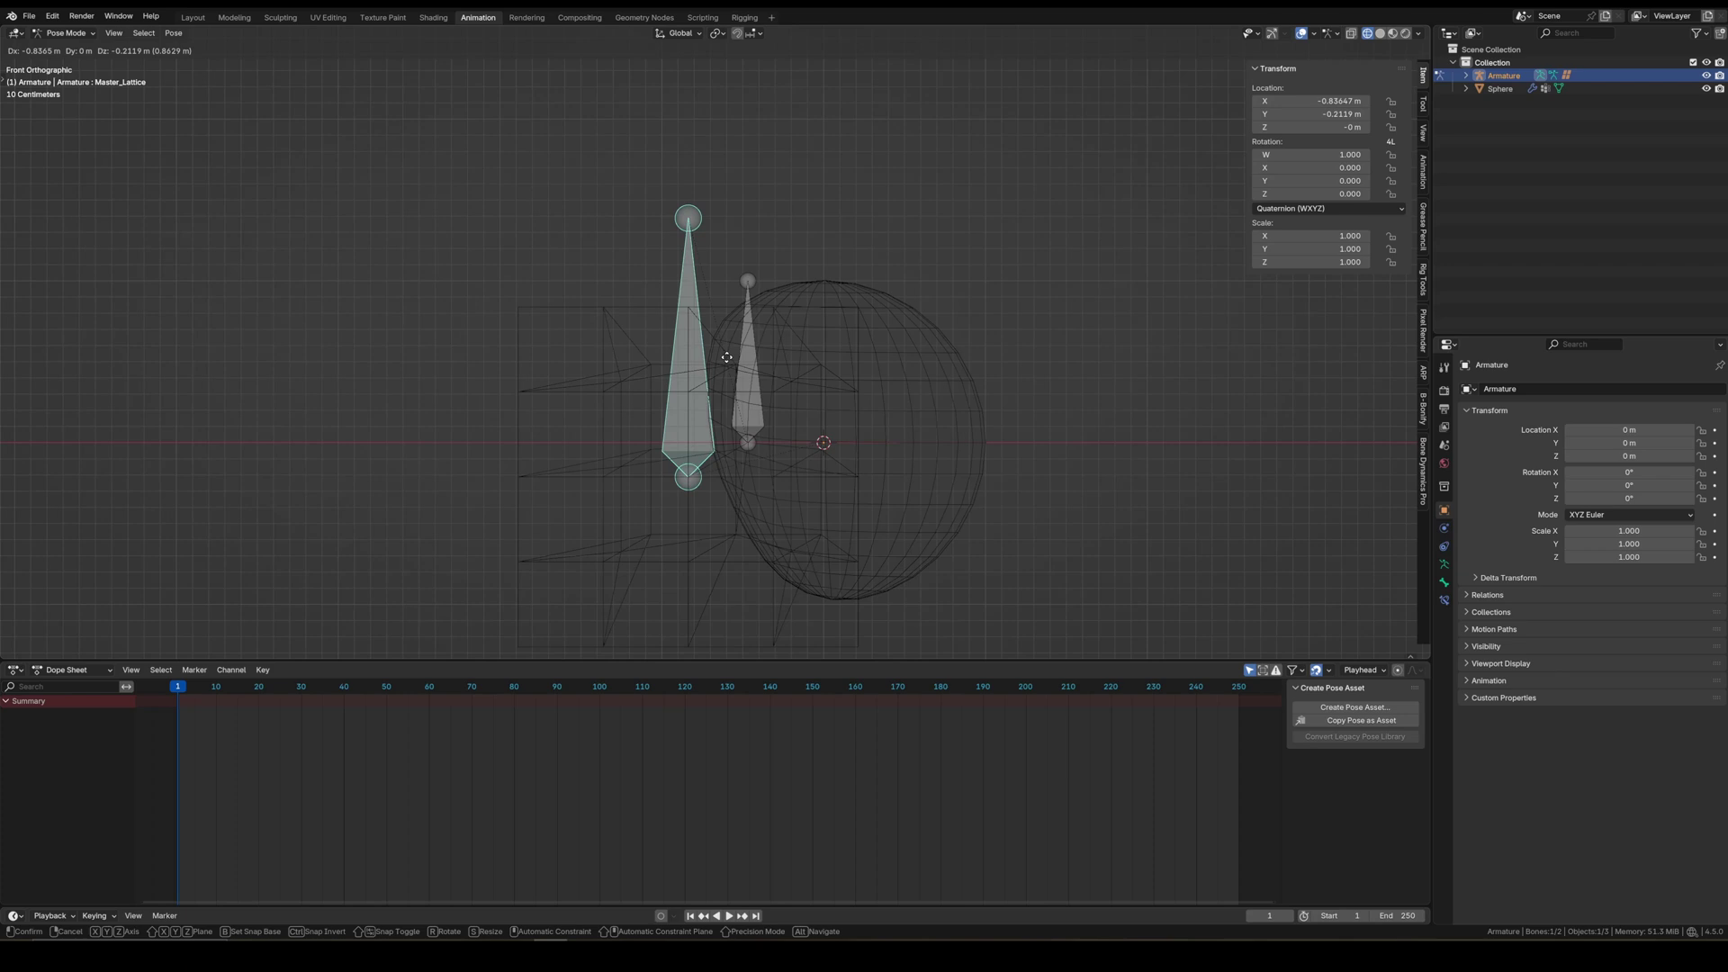
pyautogui.click(880, 283)
pyautogui.press('g')
pyautogui.click(1008, 287)
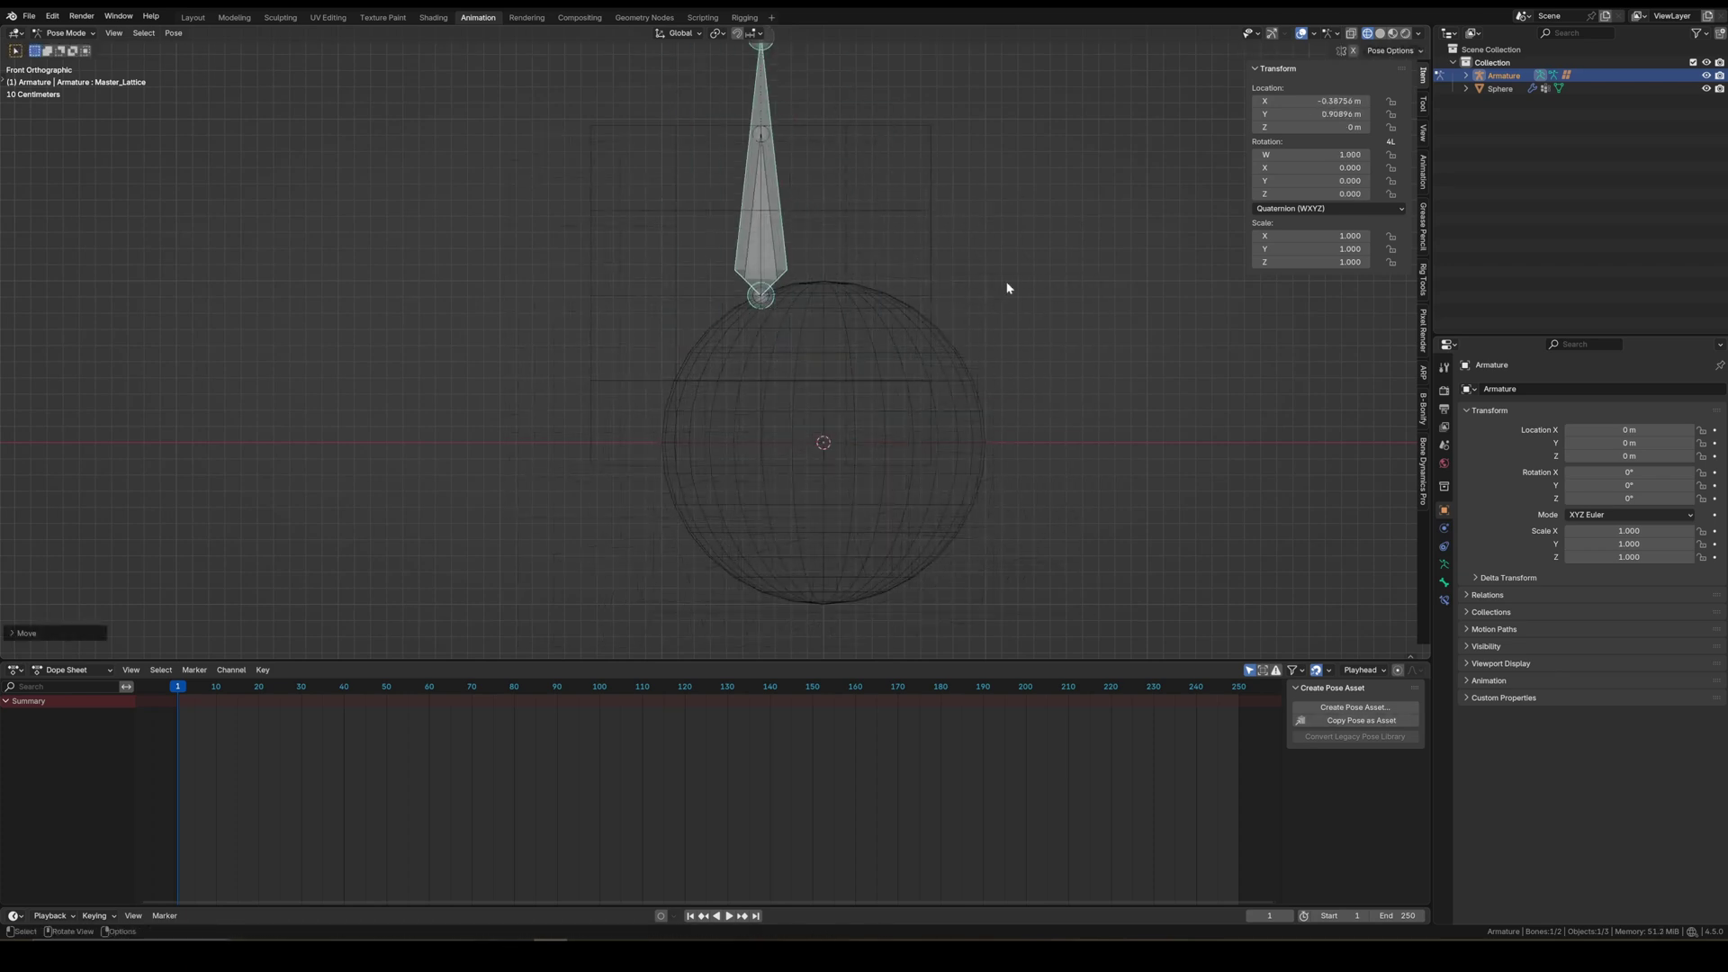
pyautogui.press('r')
pyautogui.press('Escape')
pyautogui.press('s')
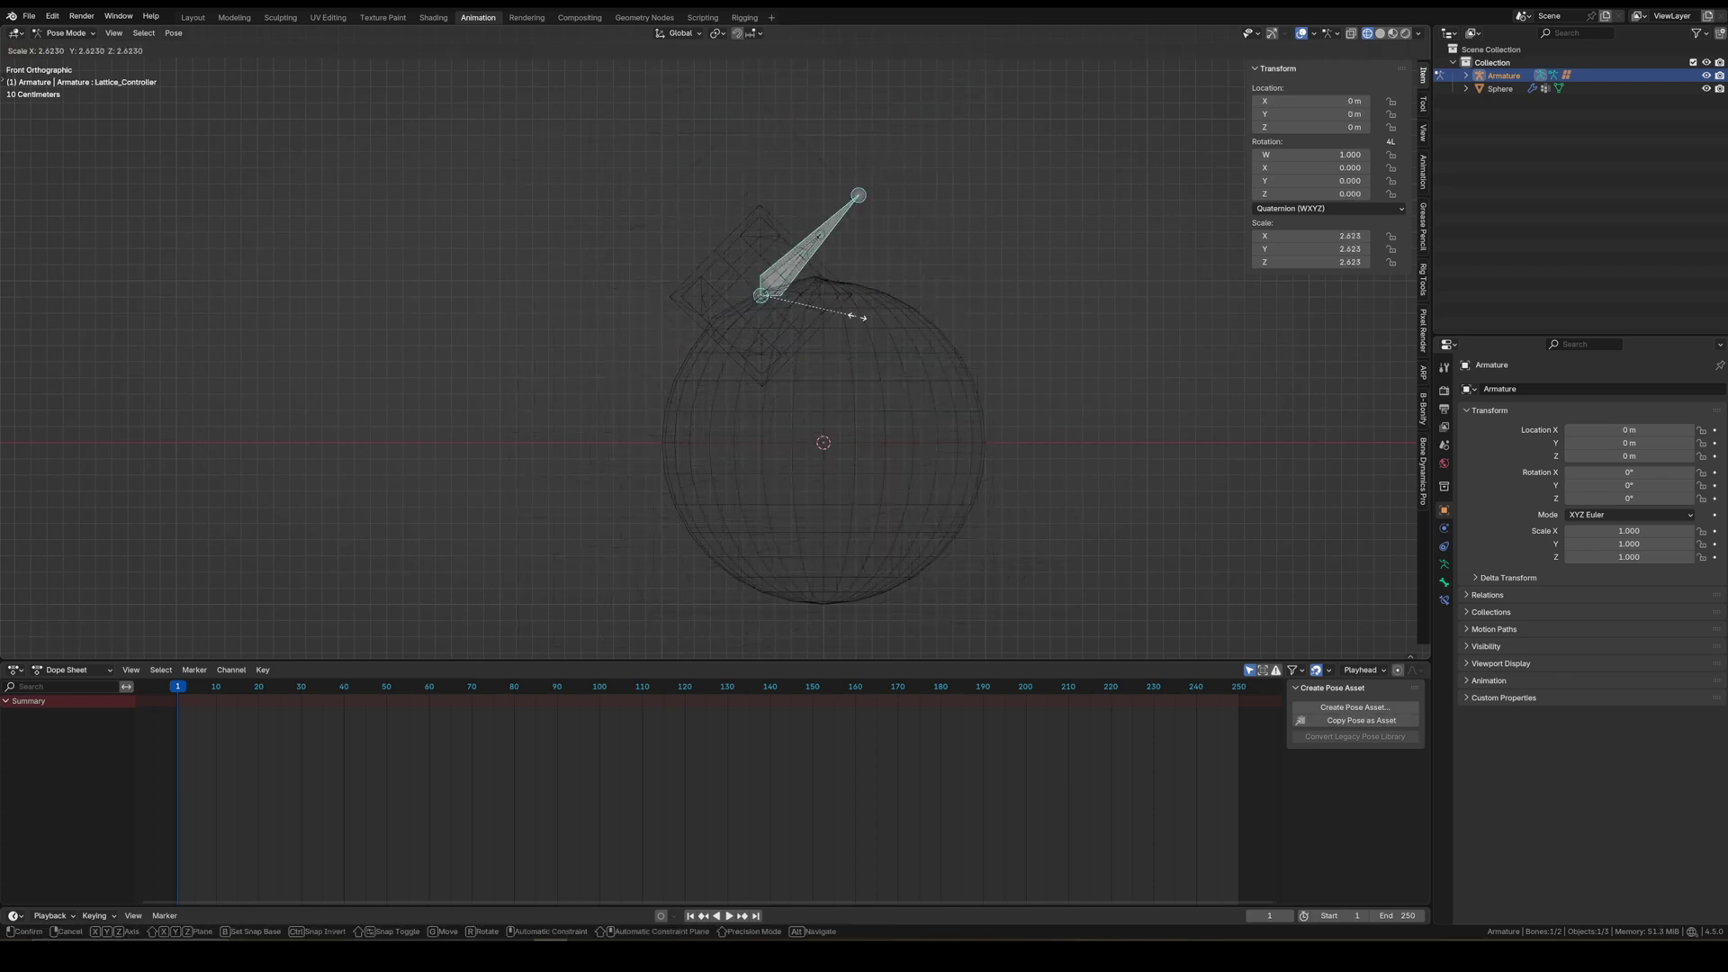
pyautogui.press('Escape')
# - Shift Master_Lattice up-left, then in solid shading move Lattice_Controller down-left to spike the sphere's top
pyautogui.click(785, 284)
pyautogui.press('g')
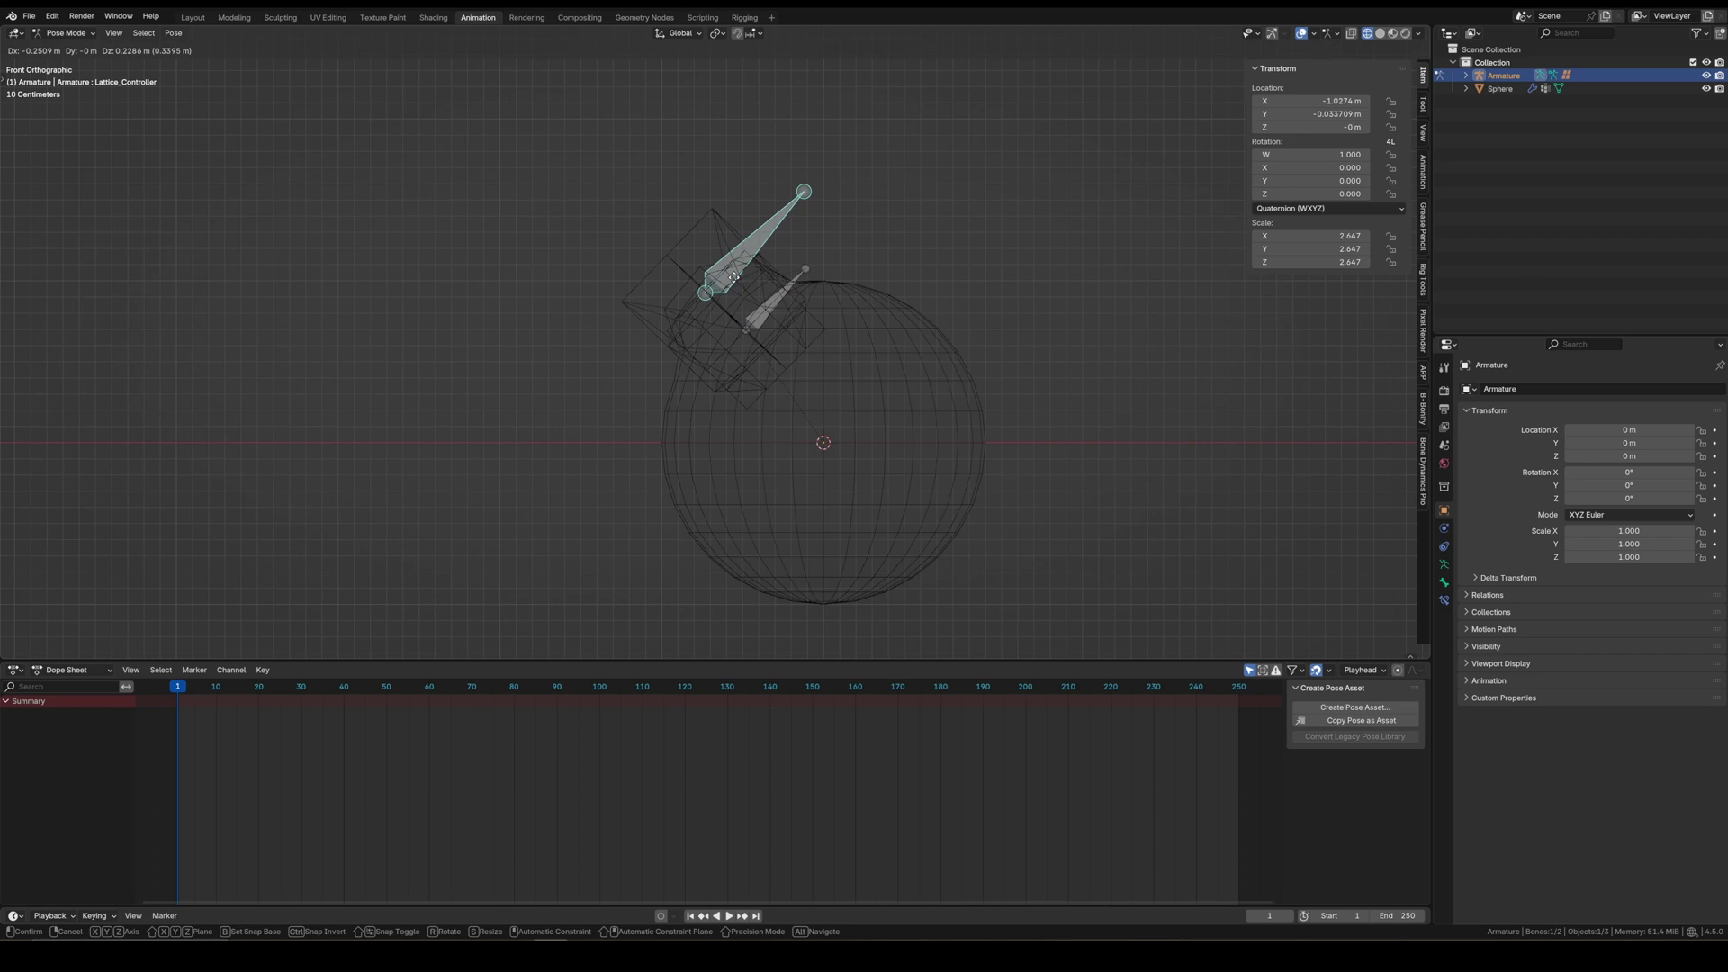
pyautogui.click(802, 278)
pyautogui.click(827, 275)
pyautogui.hotkey('shift', 'z')
pyautogui.press('g')
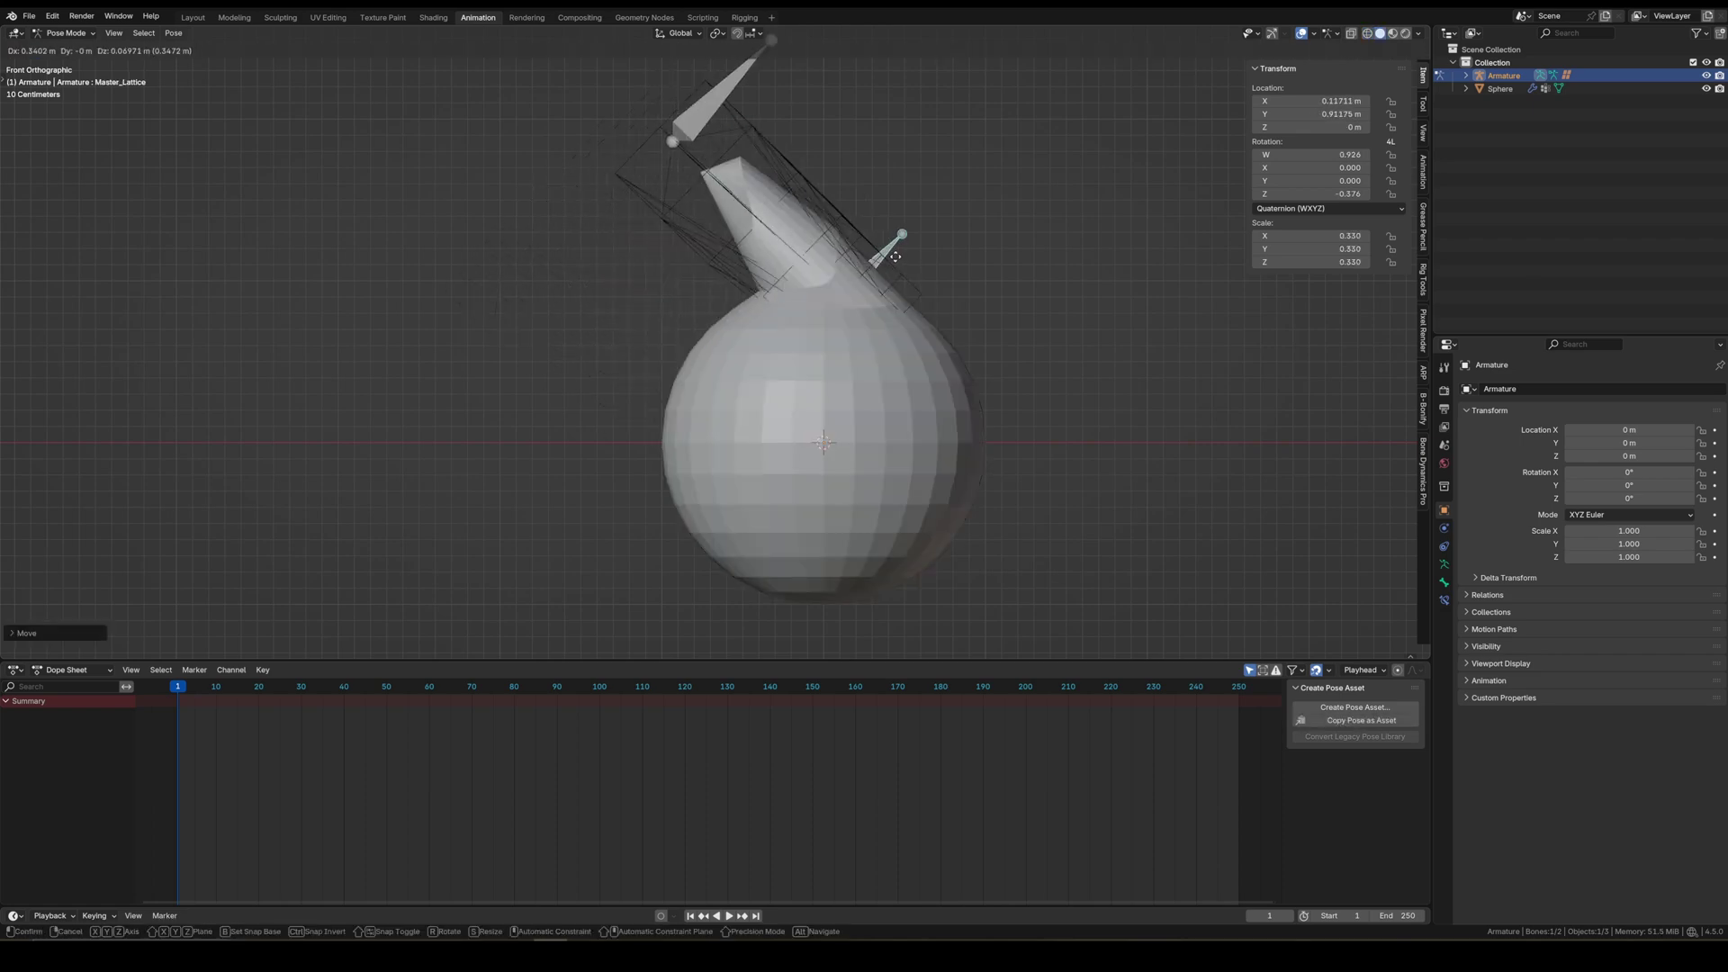
pyautogui.click(788, 322)
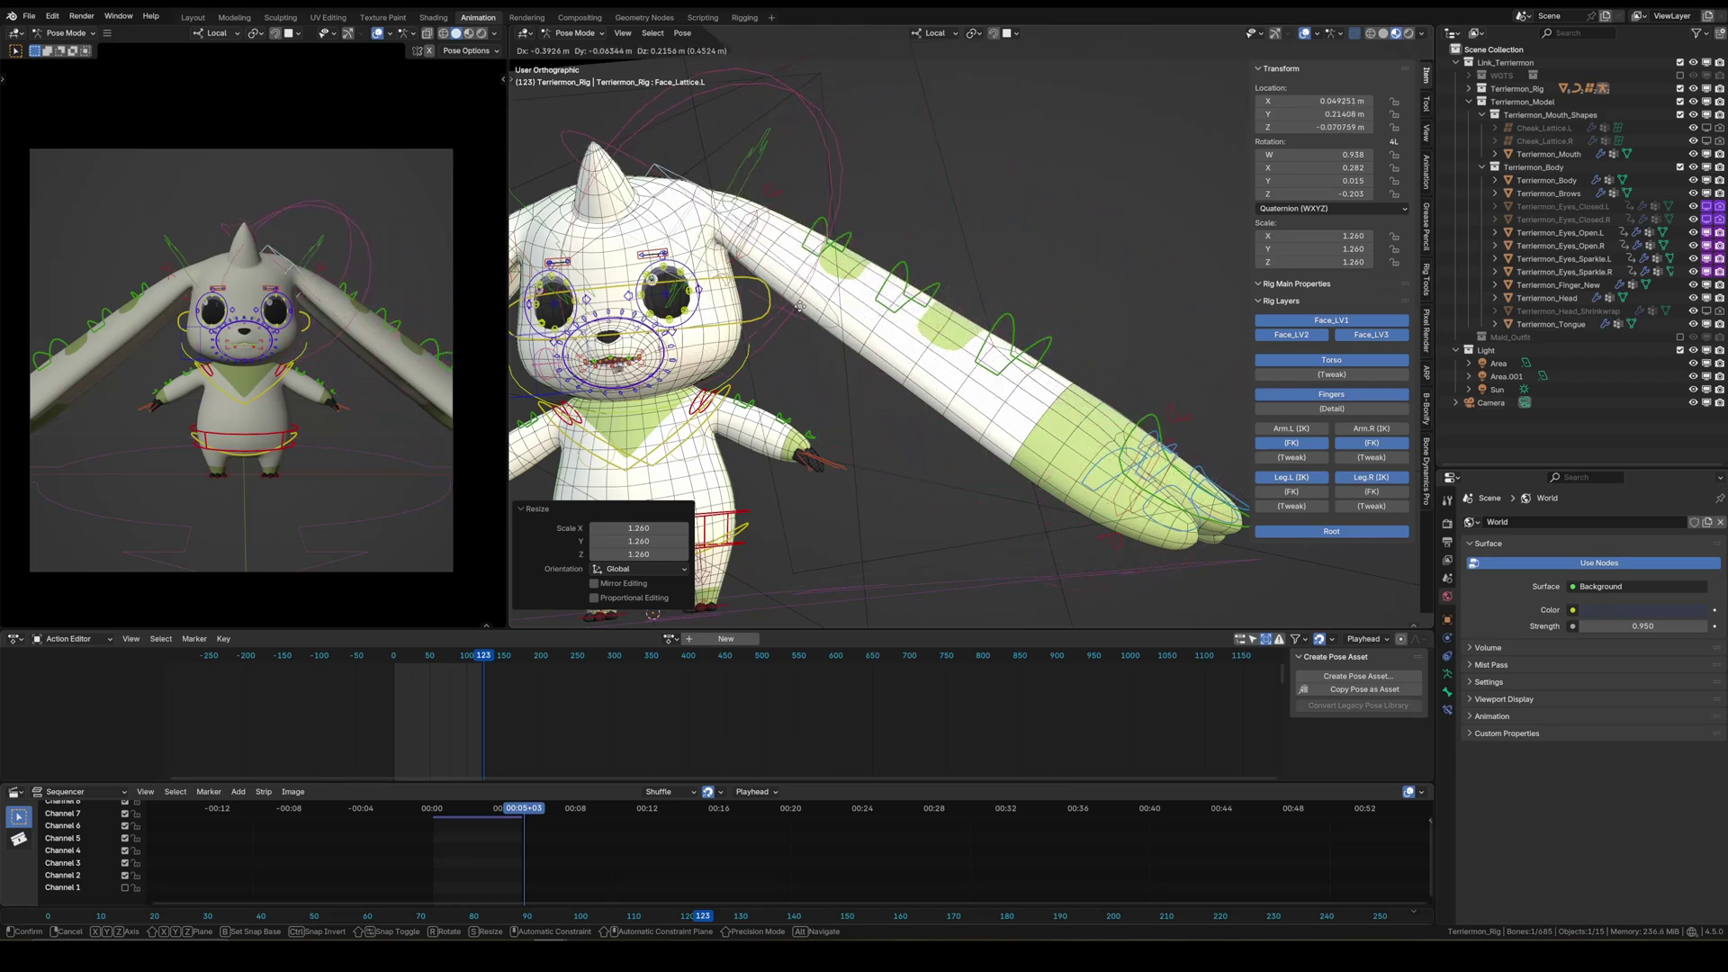
# - Confirm the moved Face_Lattice.L bone at its new position on the character rig
pyautogui.click(841, 414)
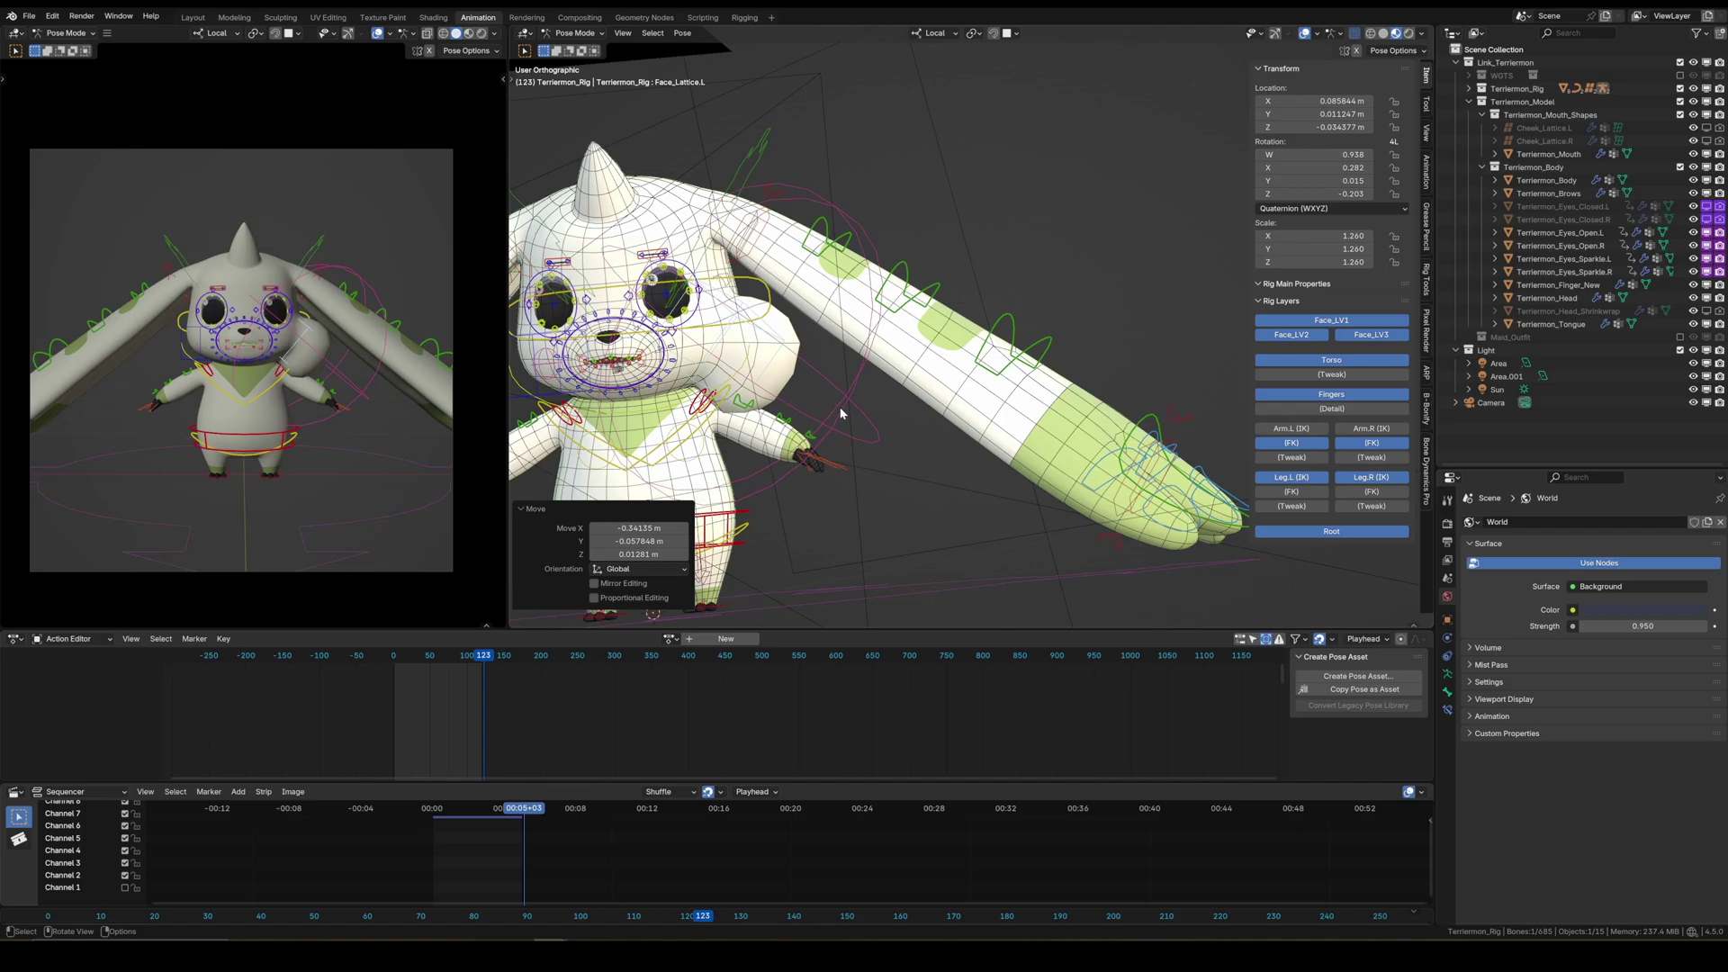